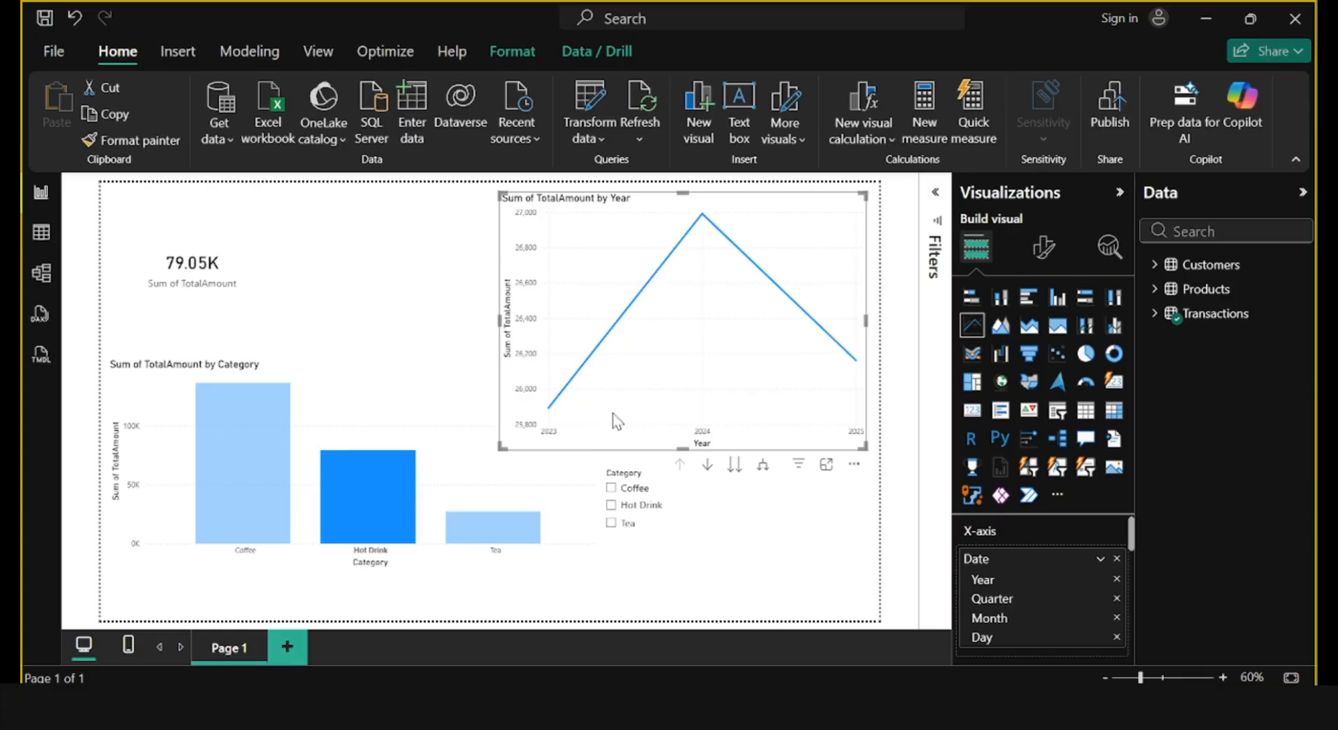
click(702, 228)
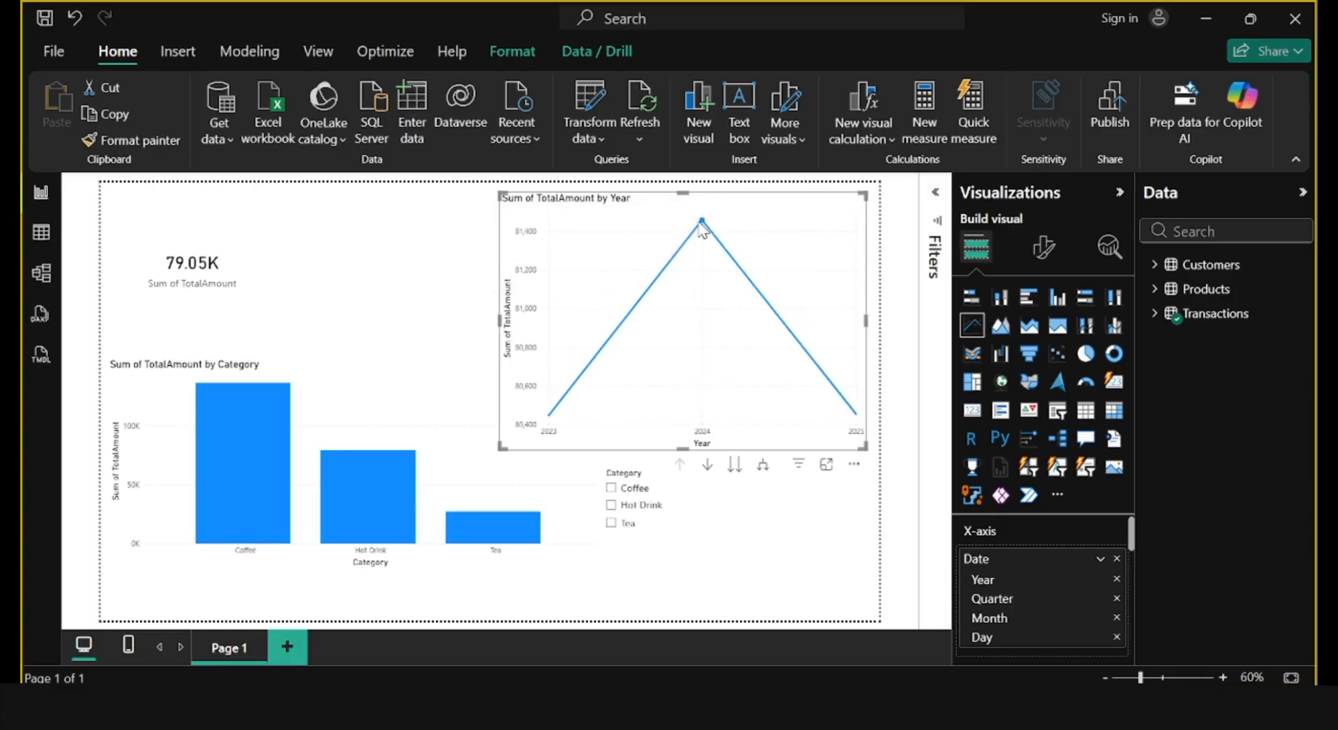
click(656, 517)
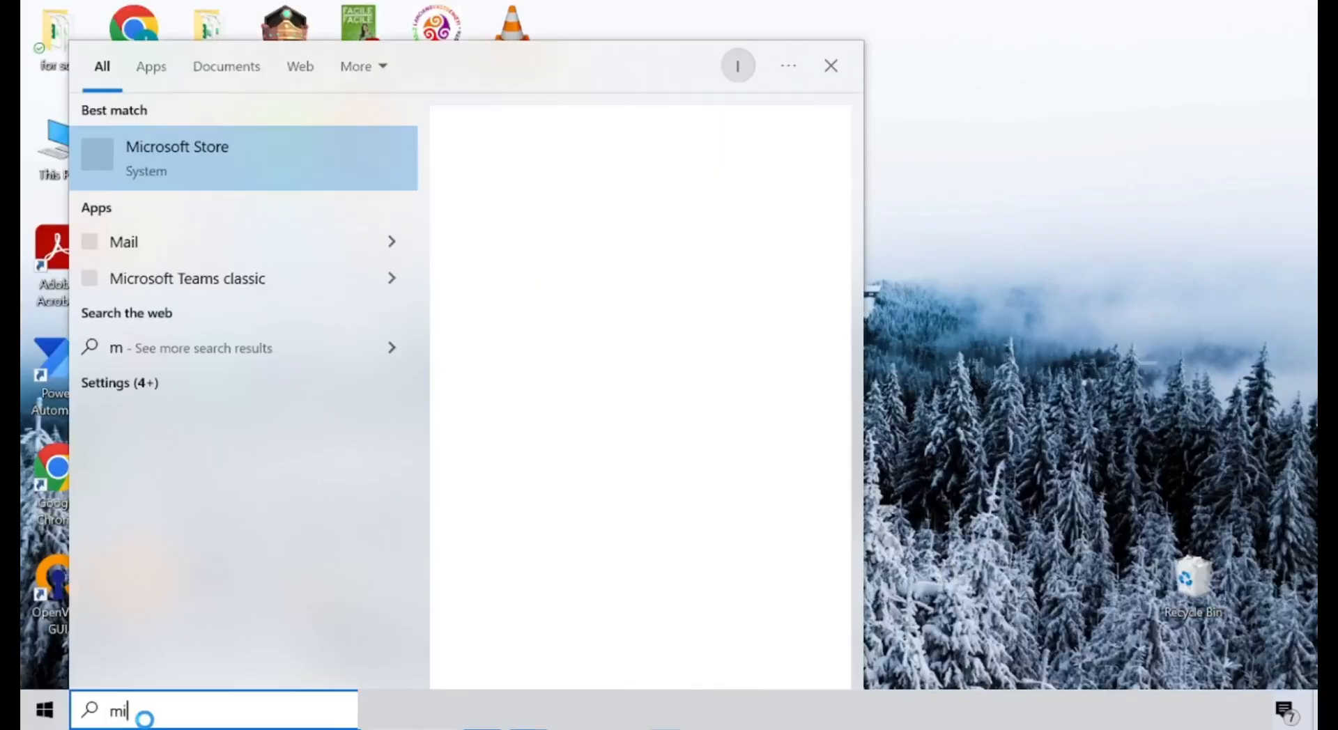
Search the Microsoft Store for "power bi" and install Power BI Desktop.
text(cros)
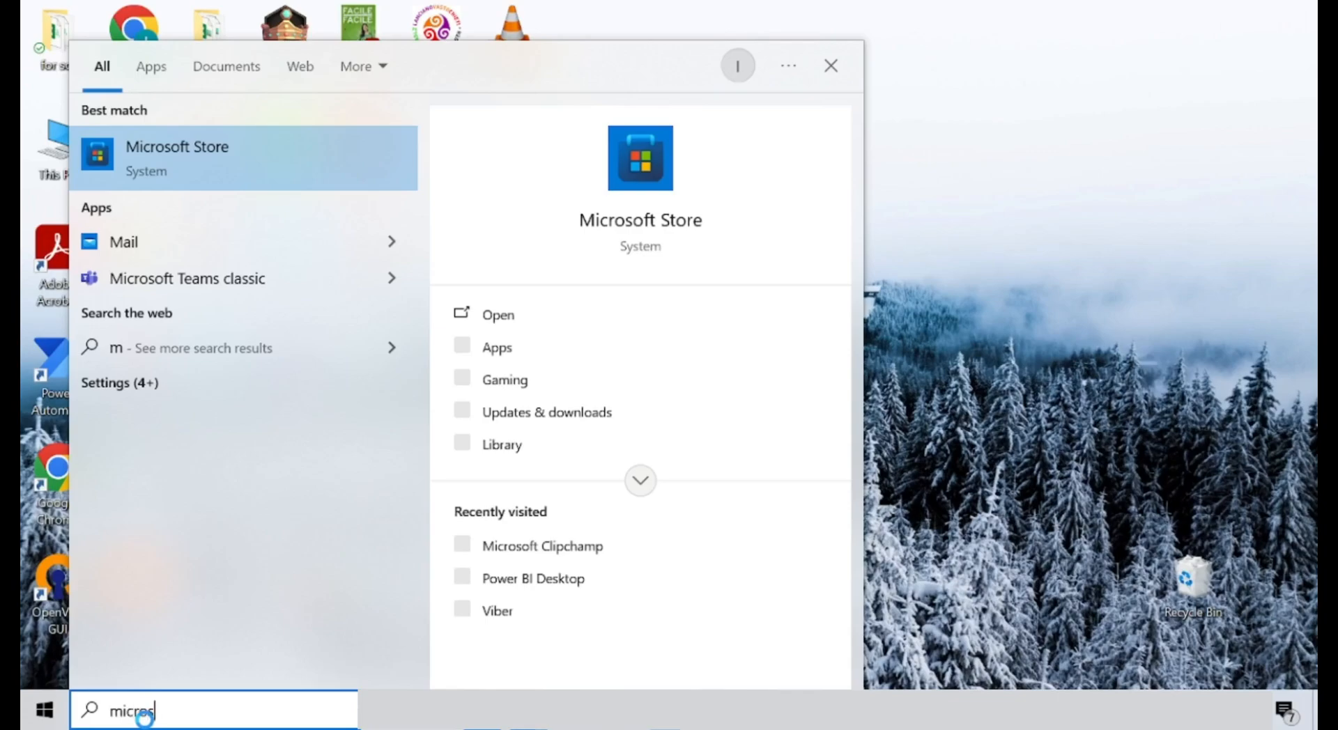
click(271, 160)
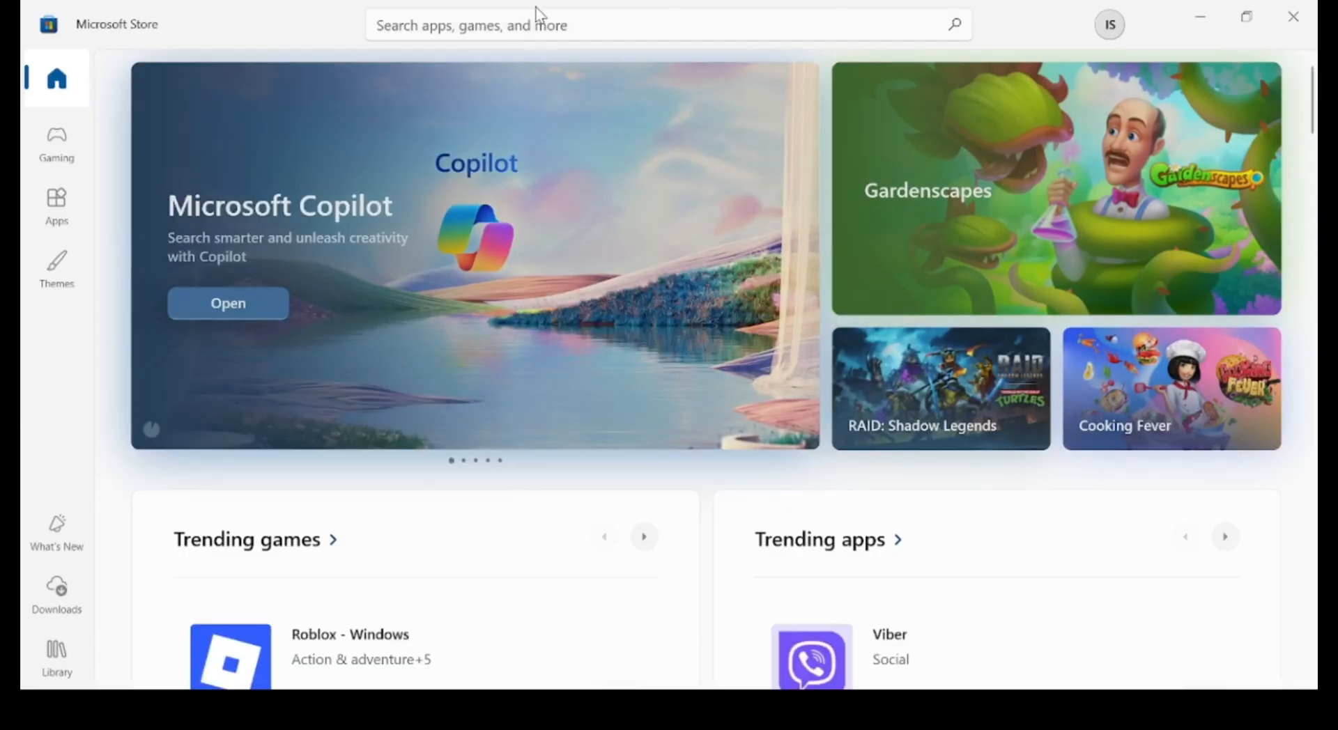
click(552, 16)
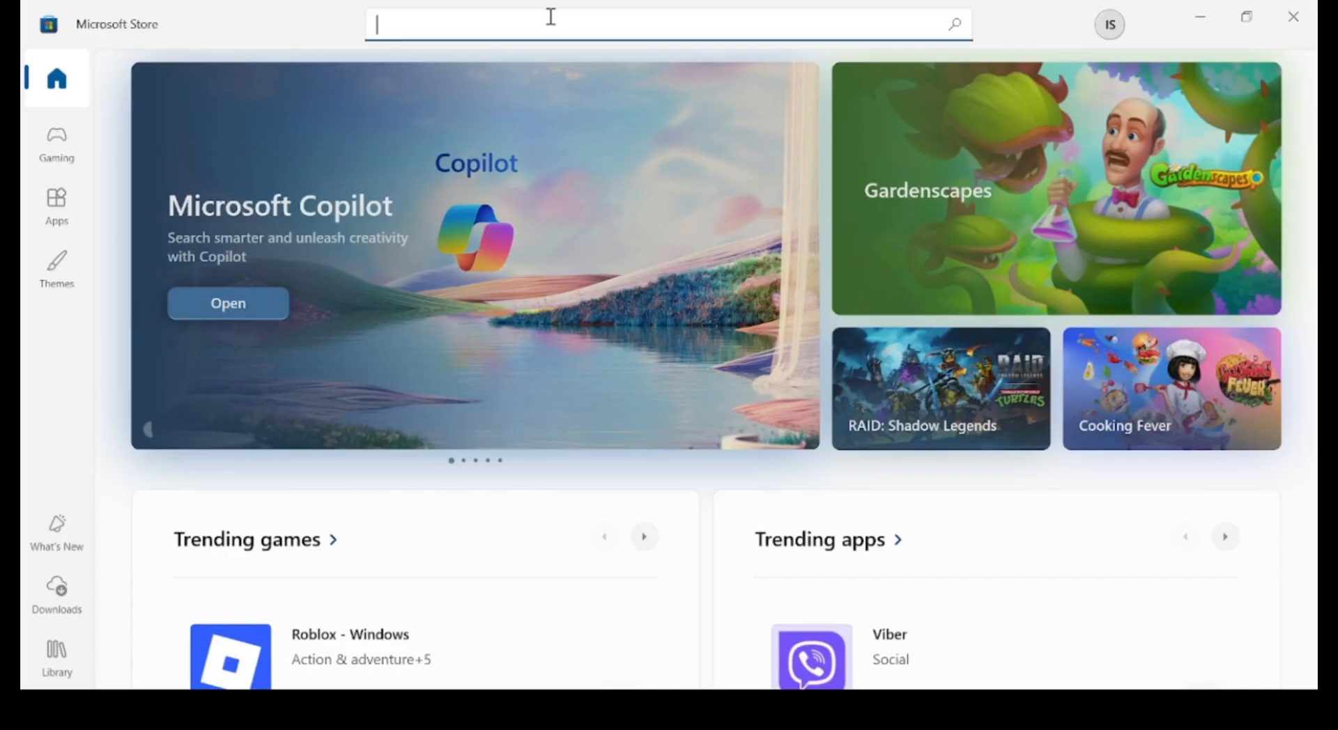
text(power bi)
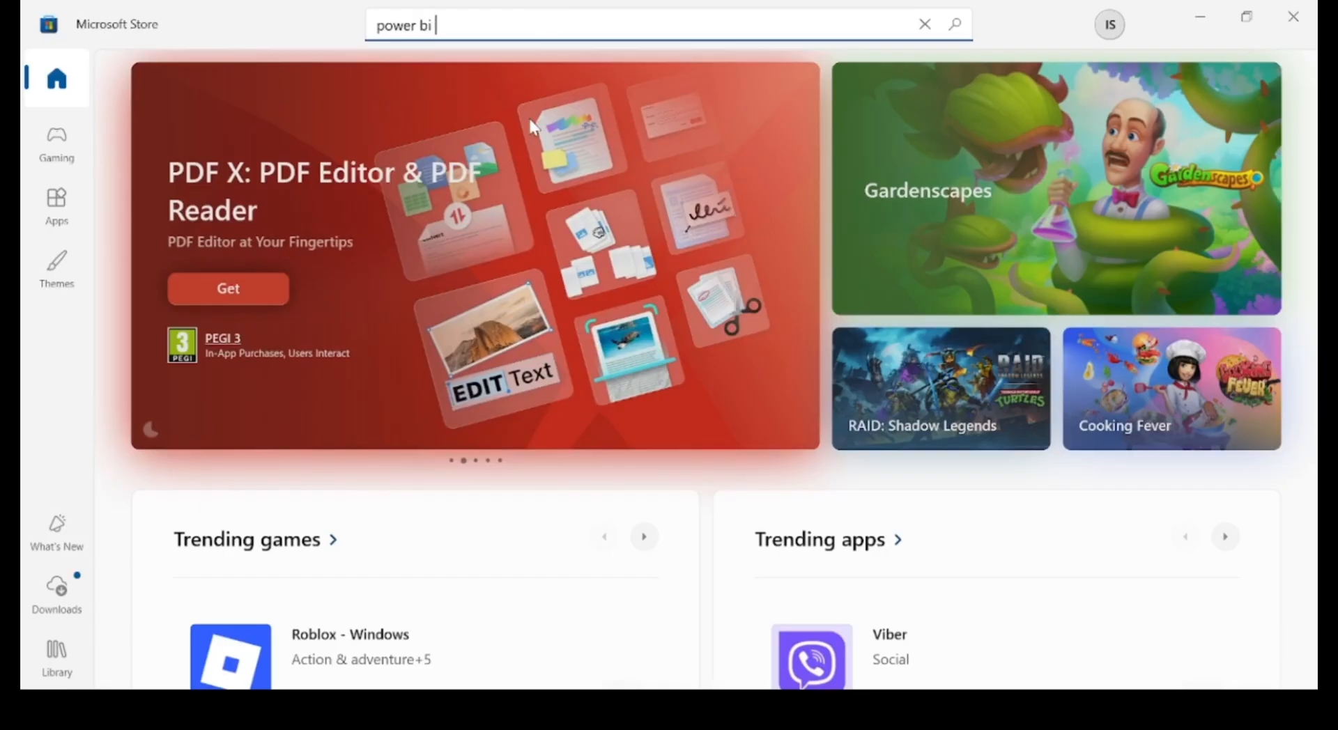
key(Return)
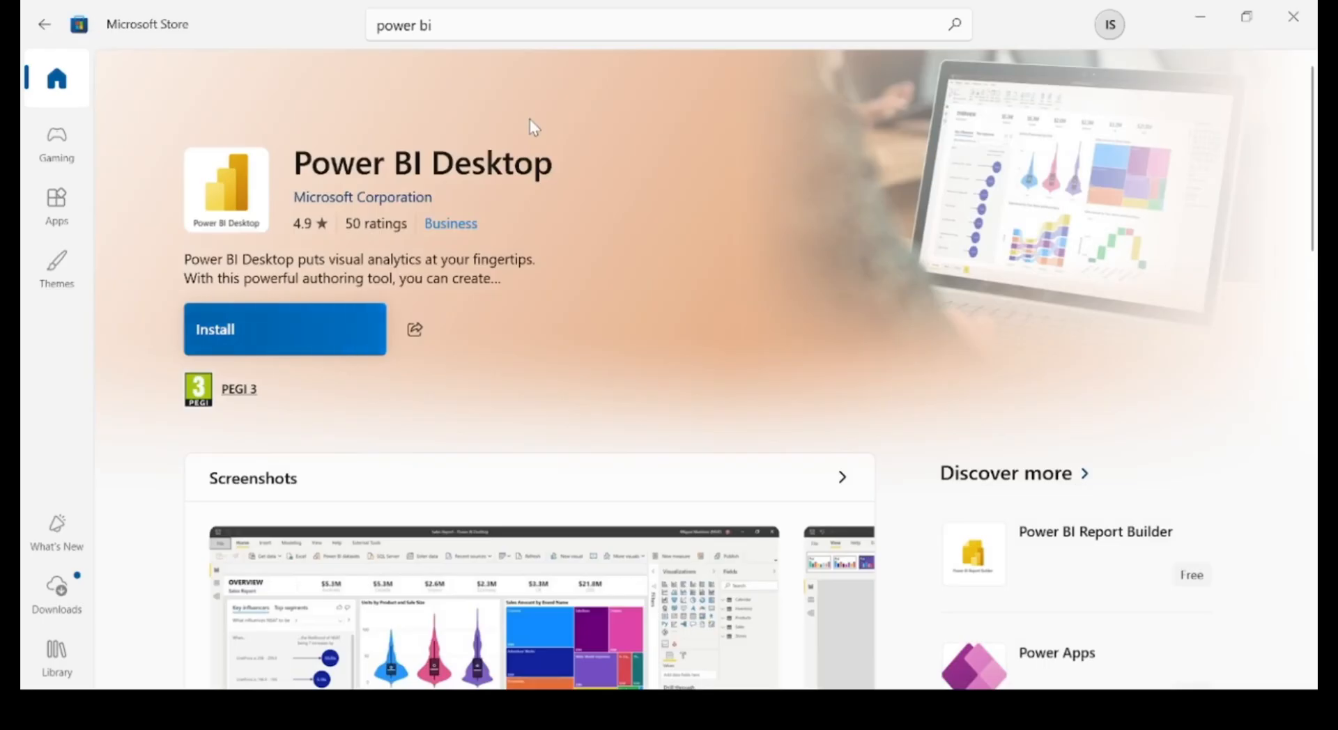
click(253, 334)
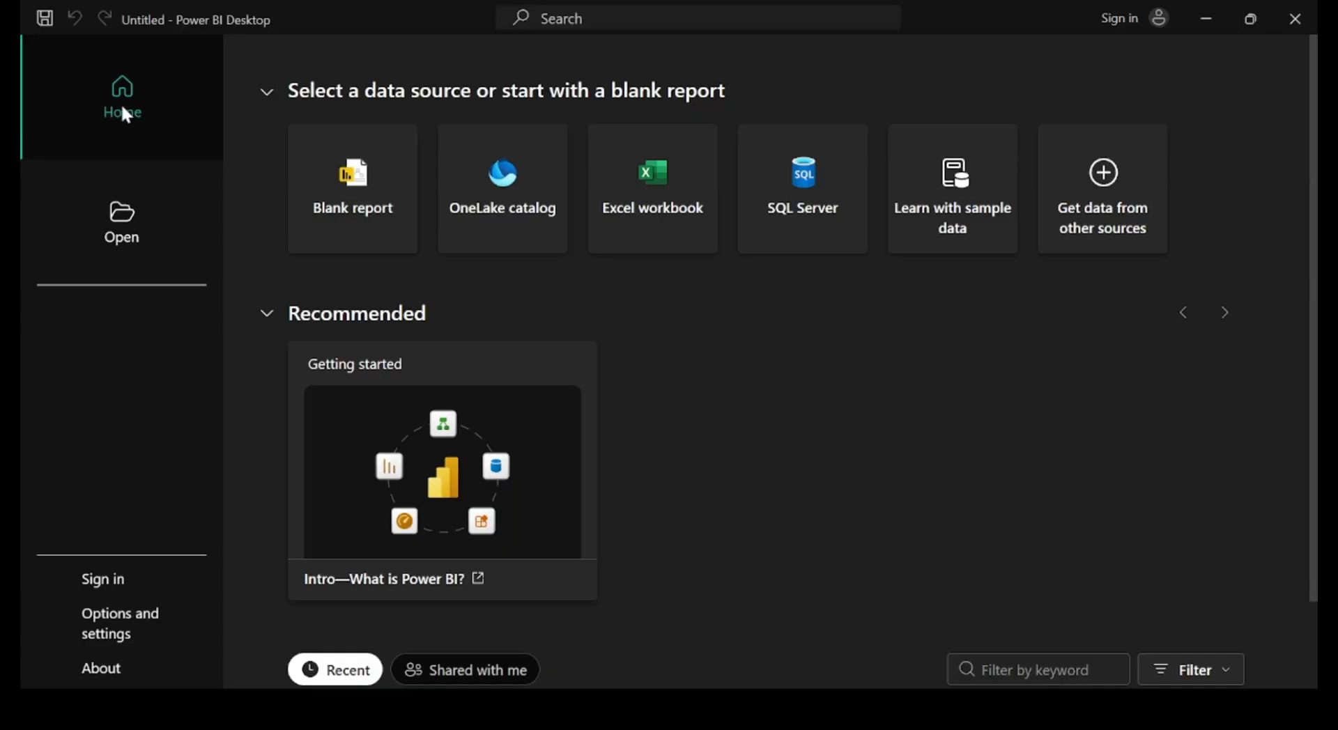
Check the page for opening existing files, return to the home page and start a new blank report.
click(113, 249)
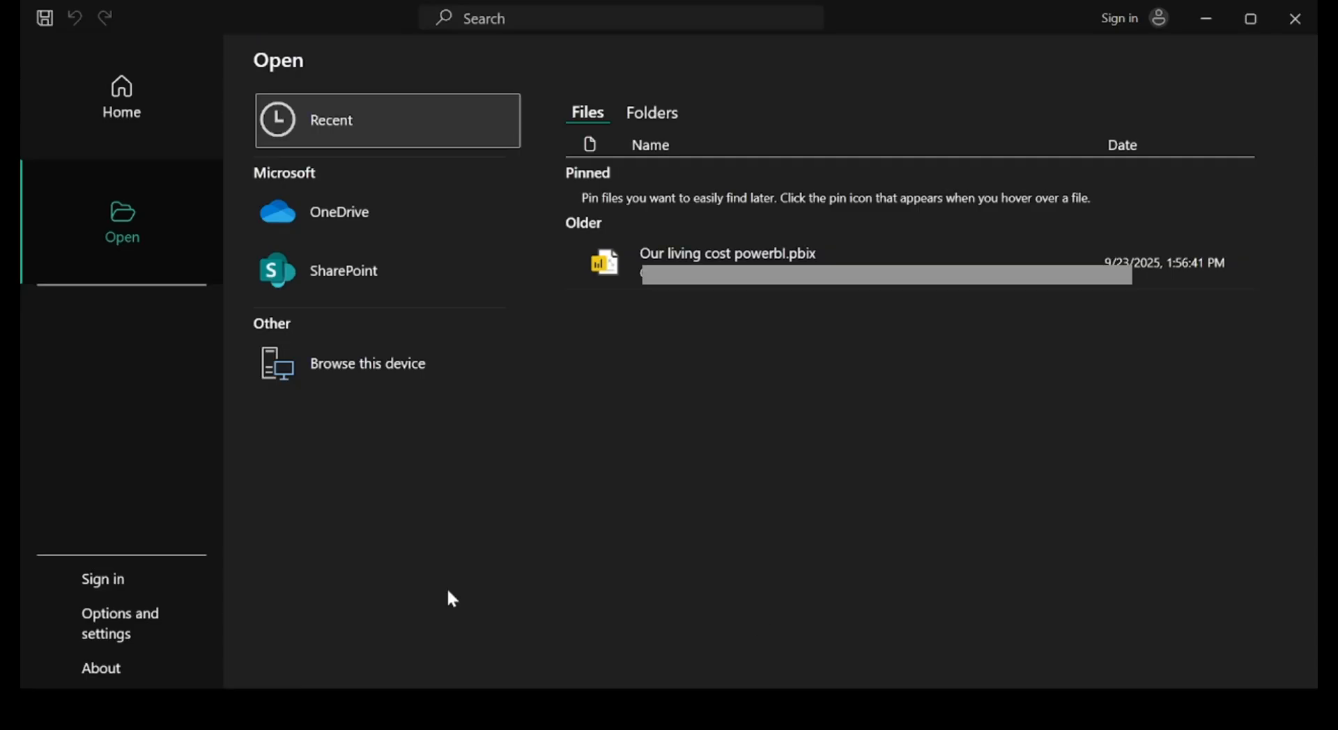
click(114, 100)
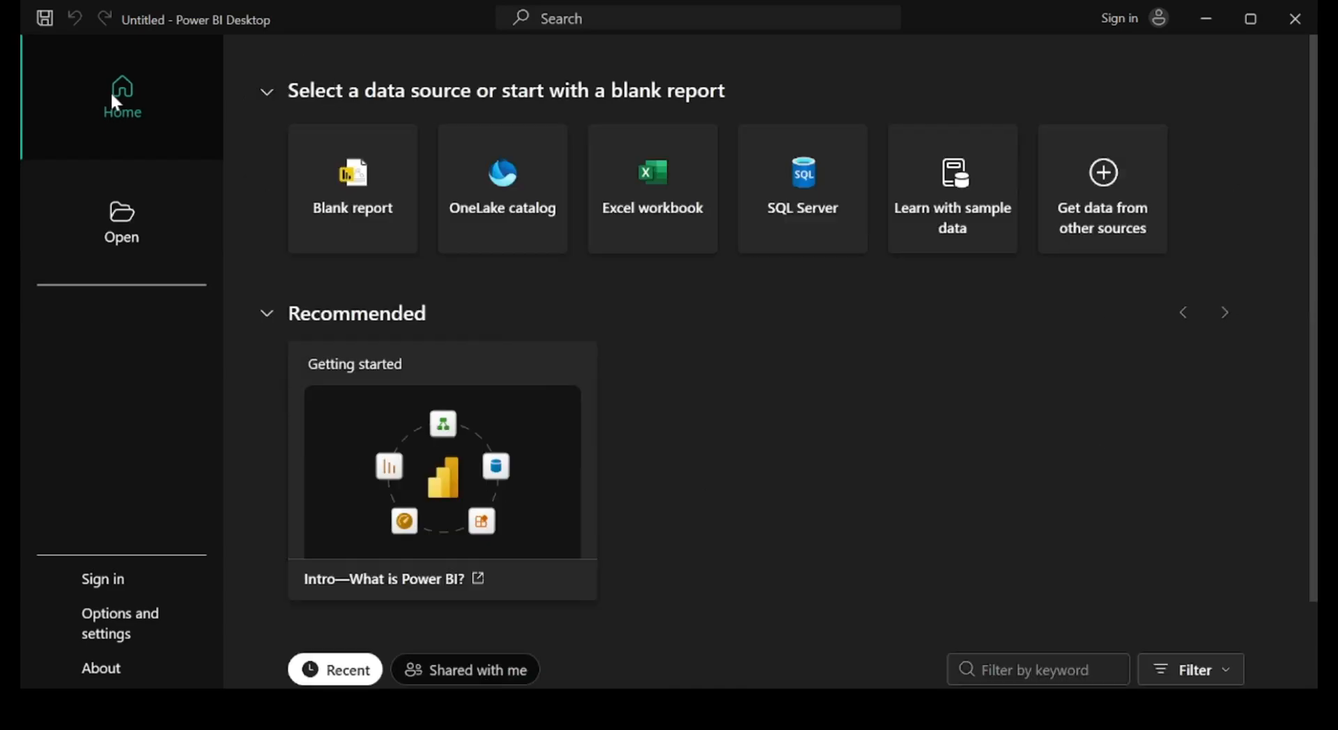
click(330, 190)
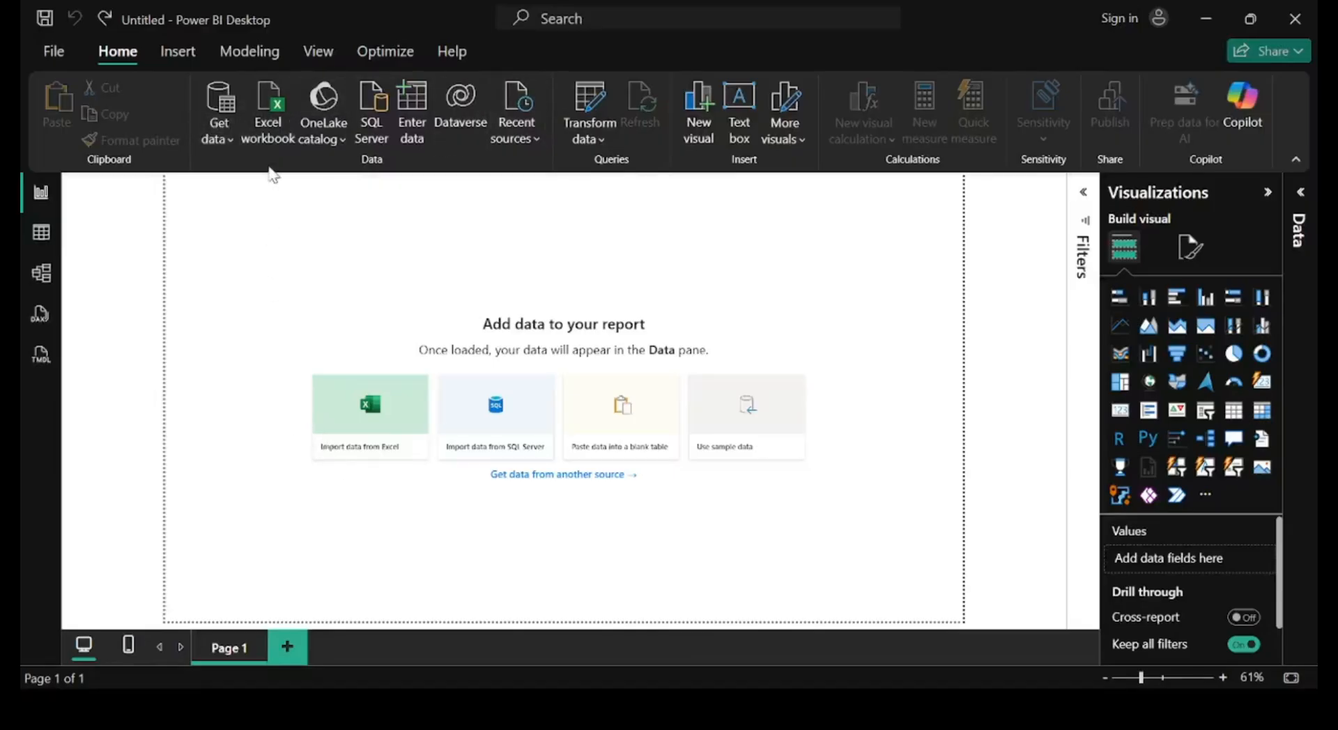
Look over the common data sources available for import and expand the list of the report's data.
click(227, 136)
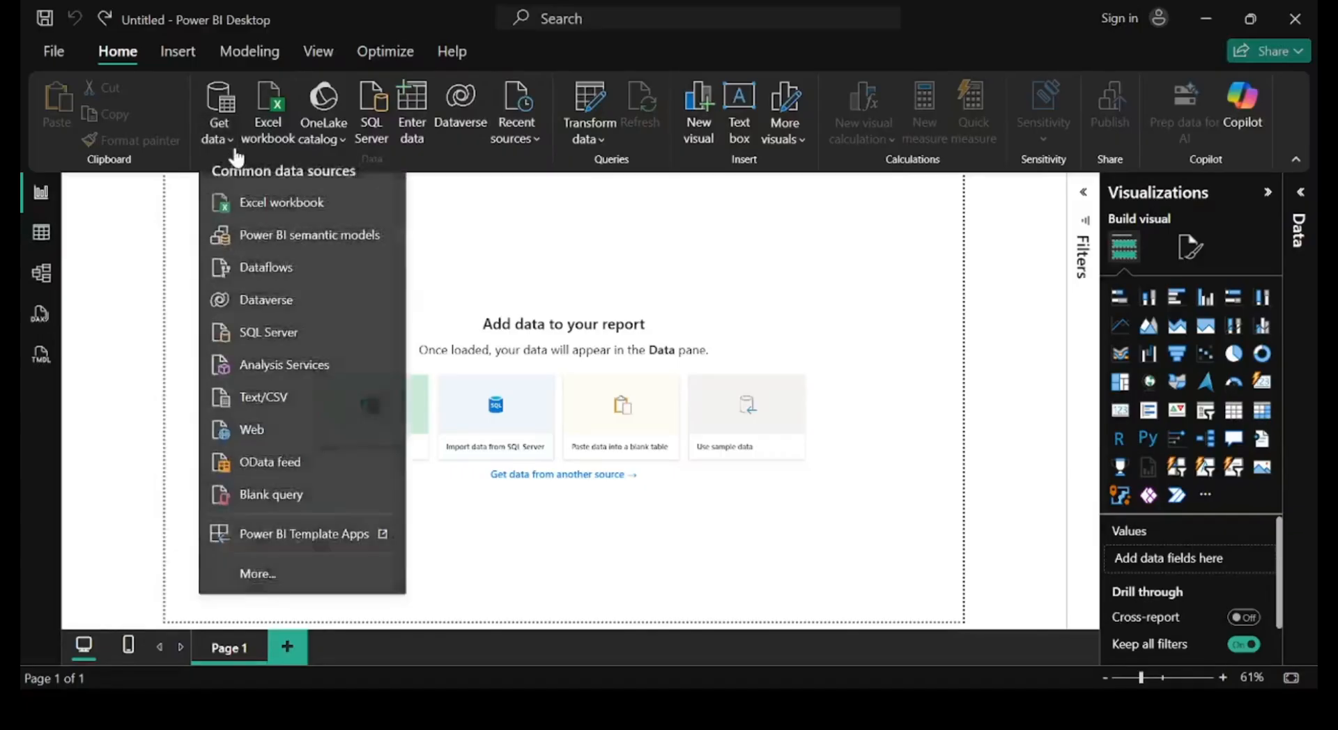
click(233, 143)
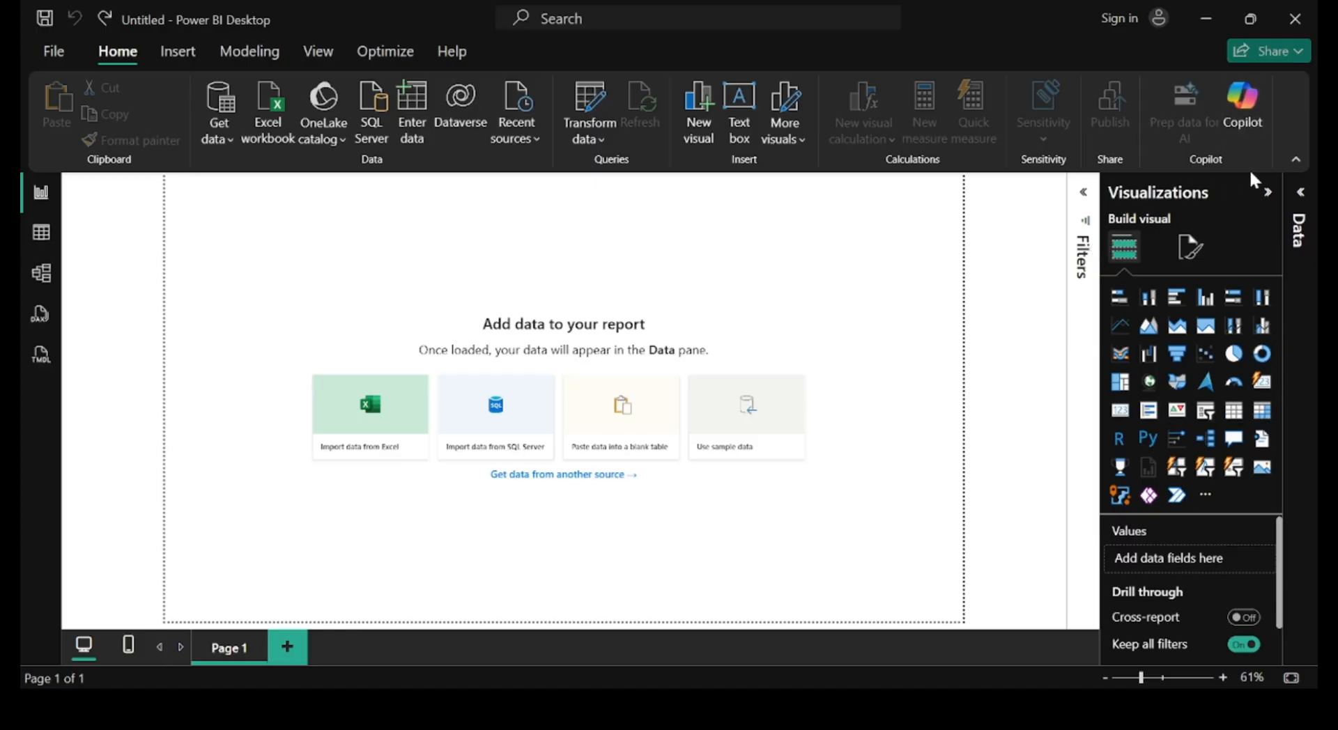
click(1298, 211)
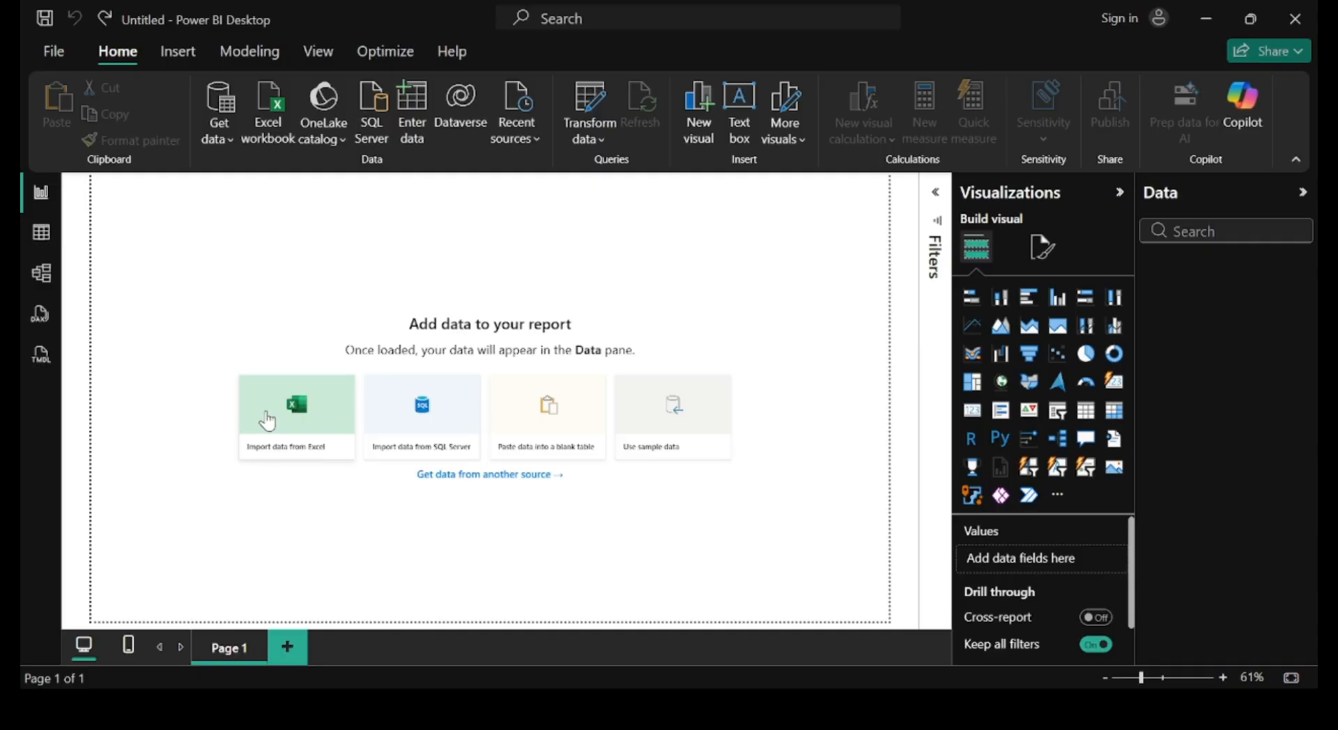
Connect the report to the Excel workbook fictional_coffee_shop.
click(219, 145)
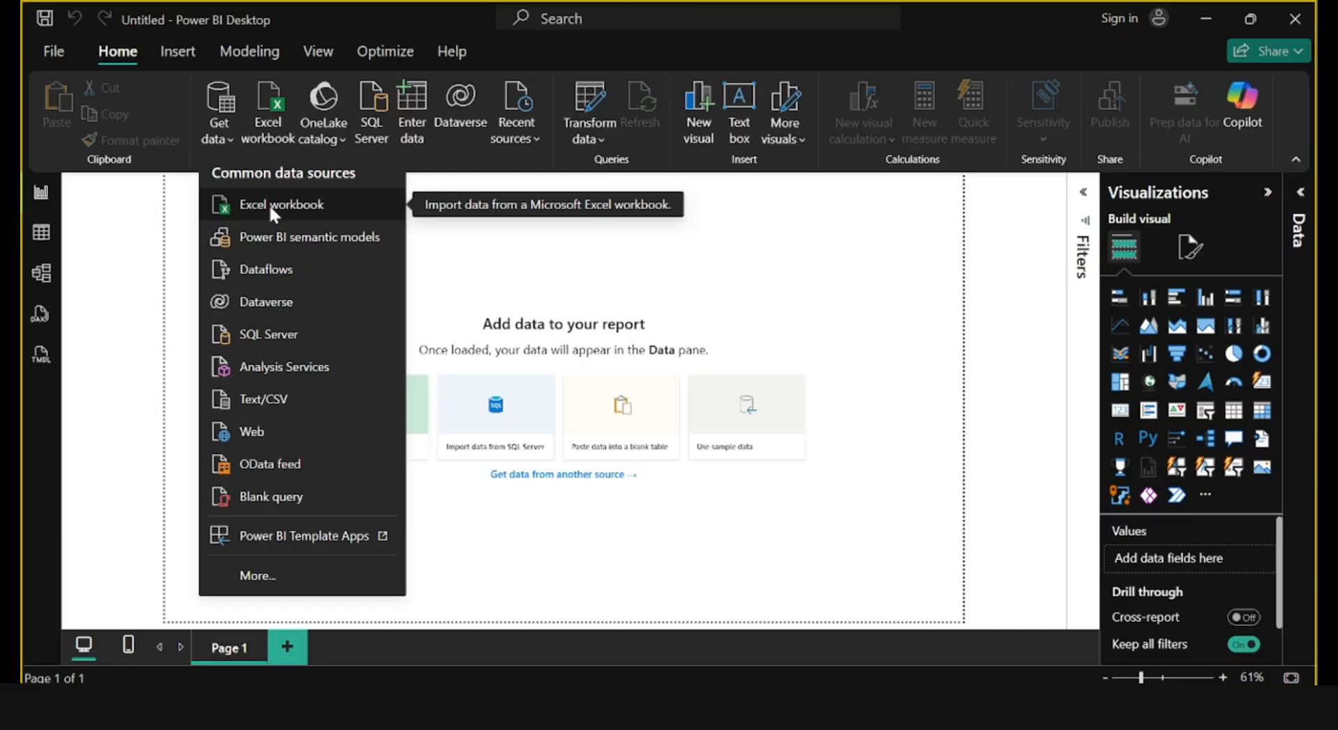
click(269, 204)
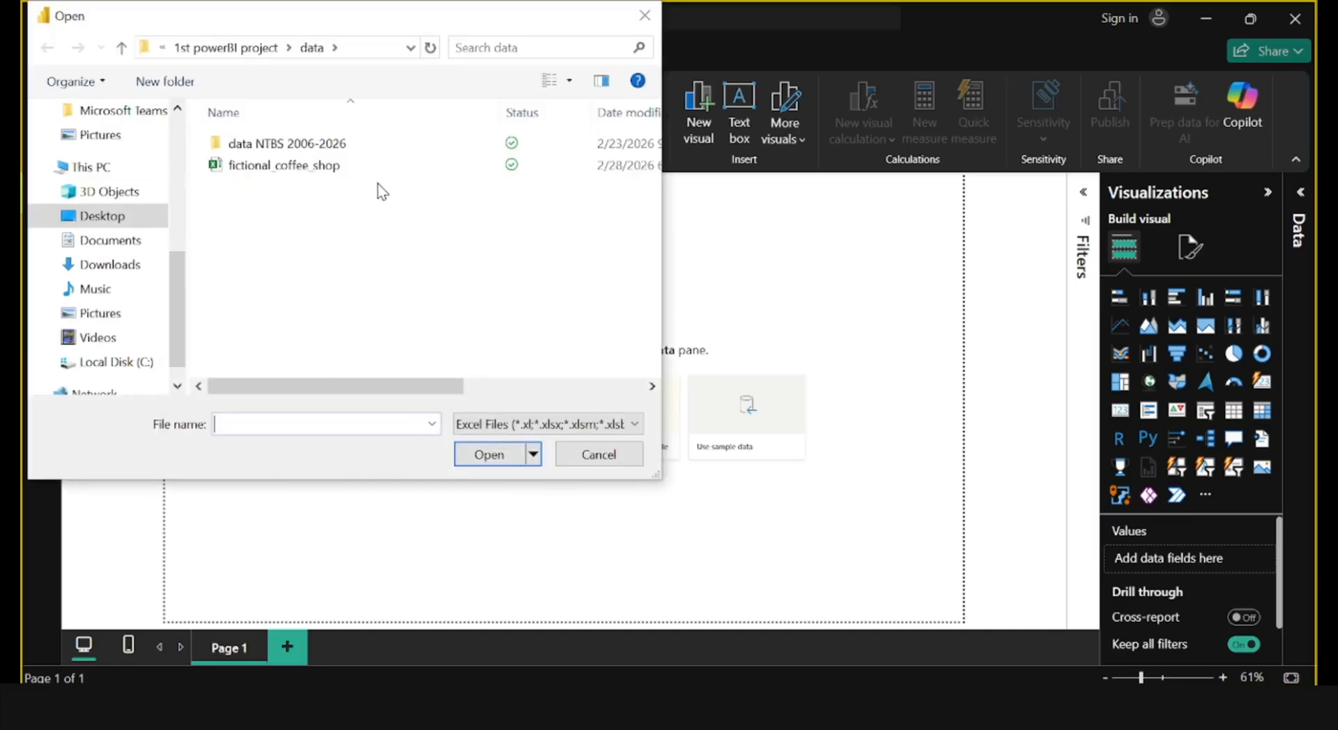
click(274, 172)
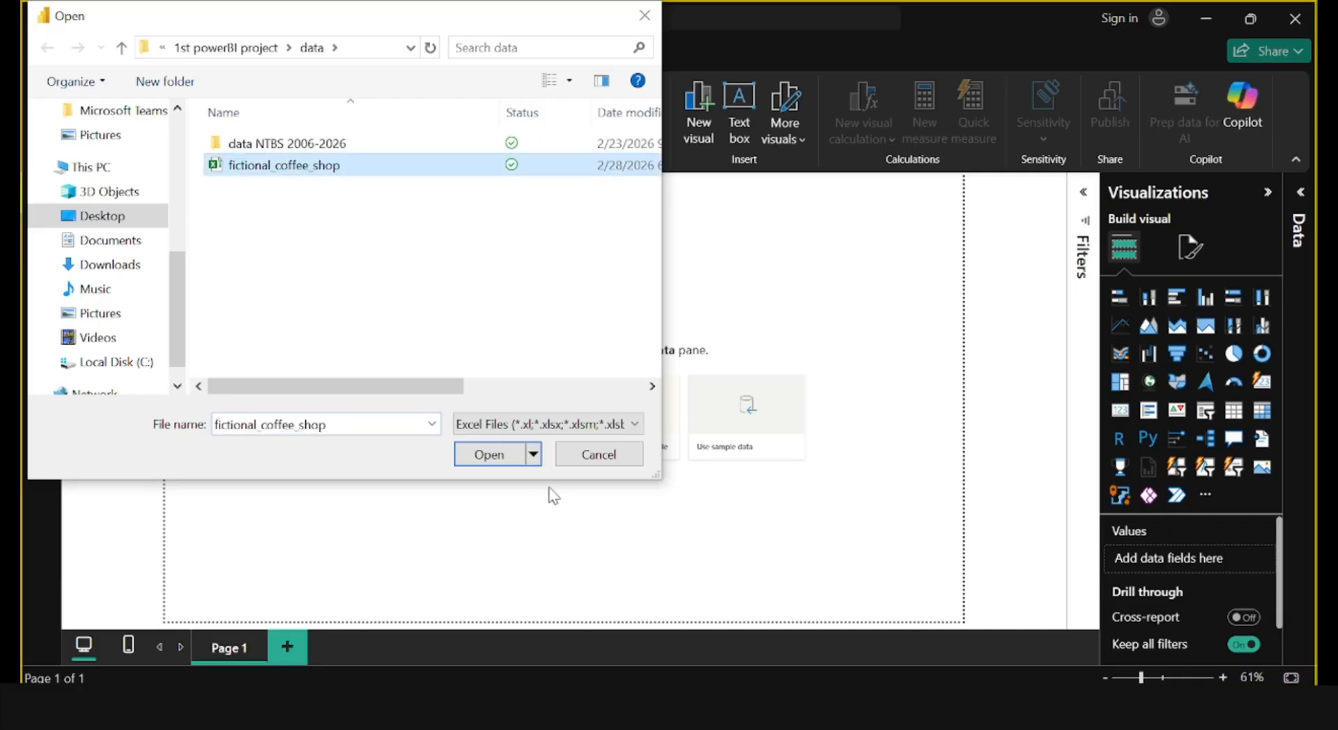
click(495, 456)
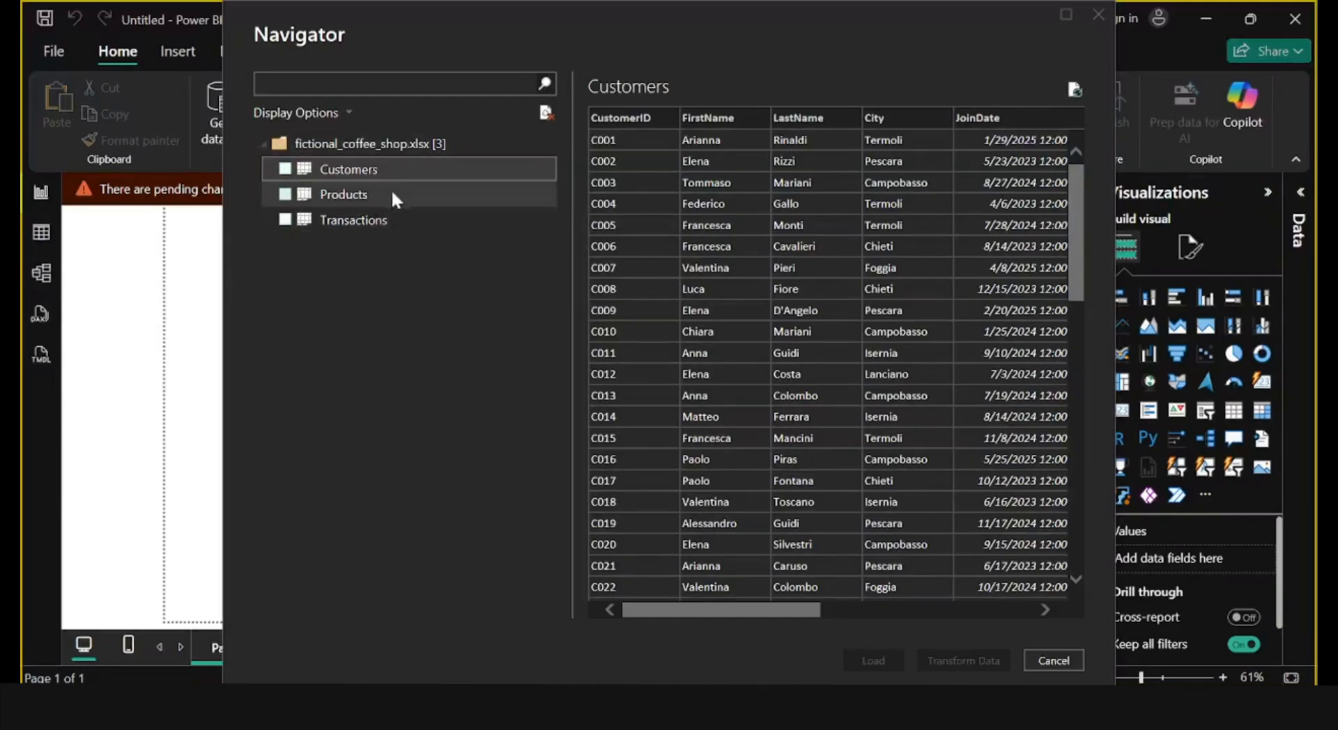
Preview the workbook's tables, select Customers, Products and Transactions, and open them in Power Query Editor for transformation.
click(443, 174)
click(427, 197)
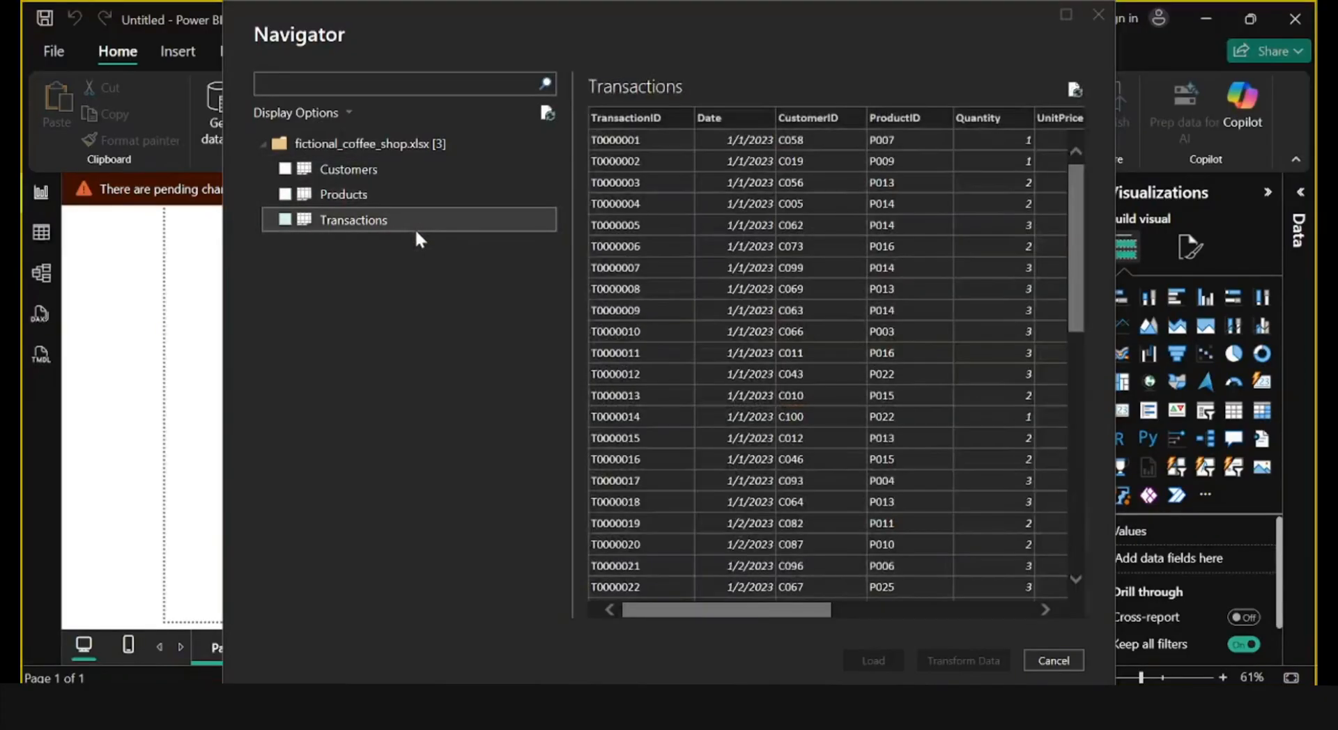
click(286, 170)
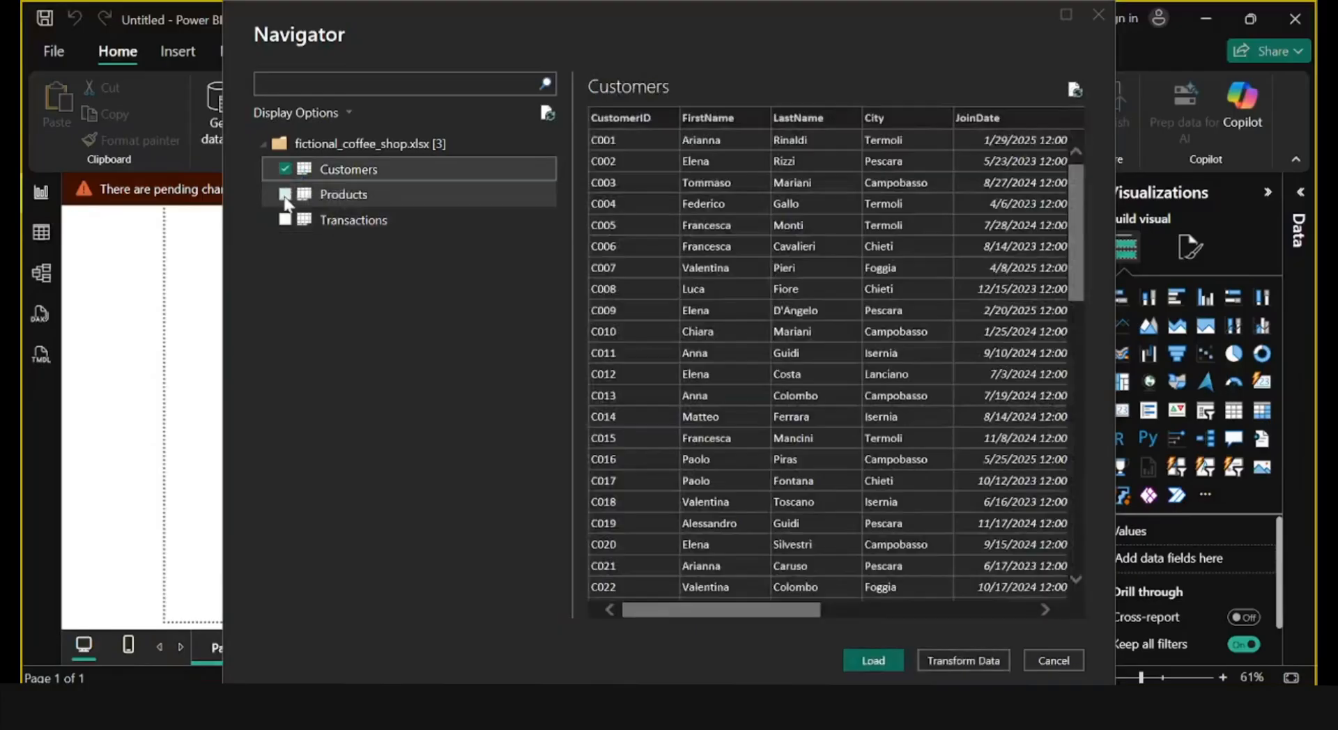
click(285, 195)
click(284, 226)
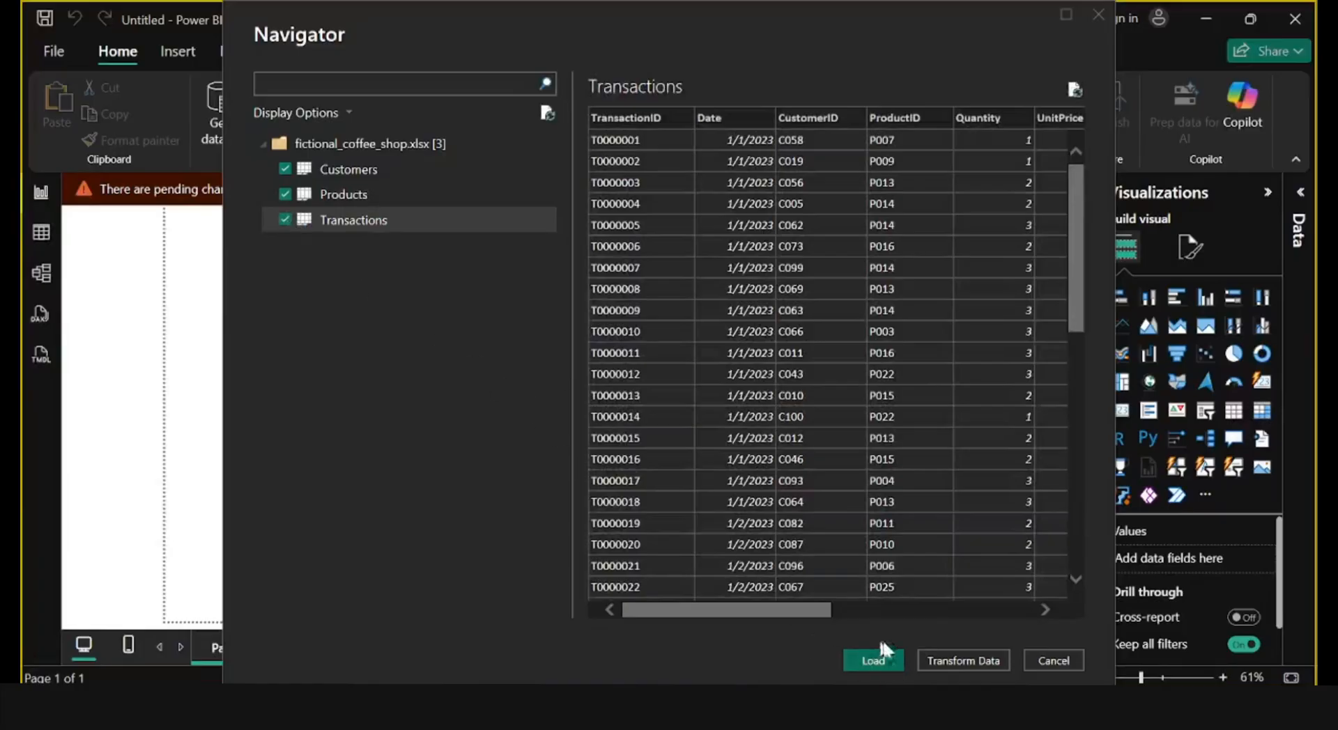
click(971, 666)
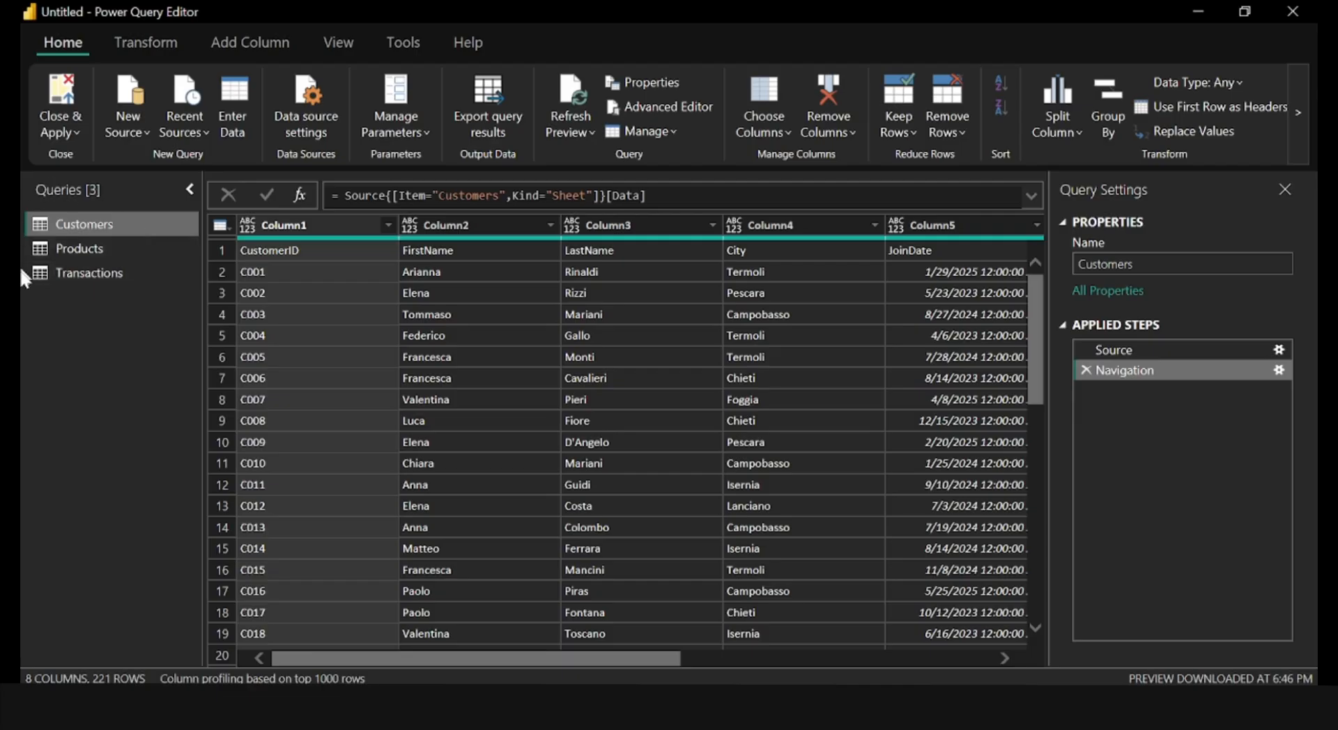
Review the contents of the Products, Transactions and Customers queries.
click(119, 245)
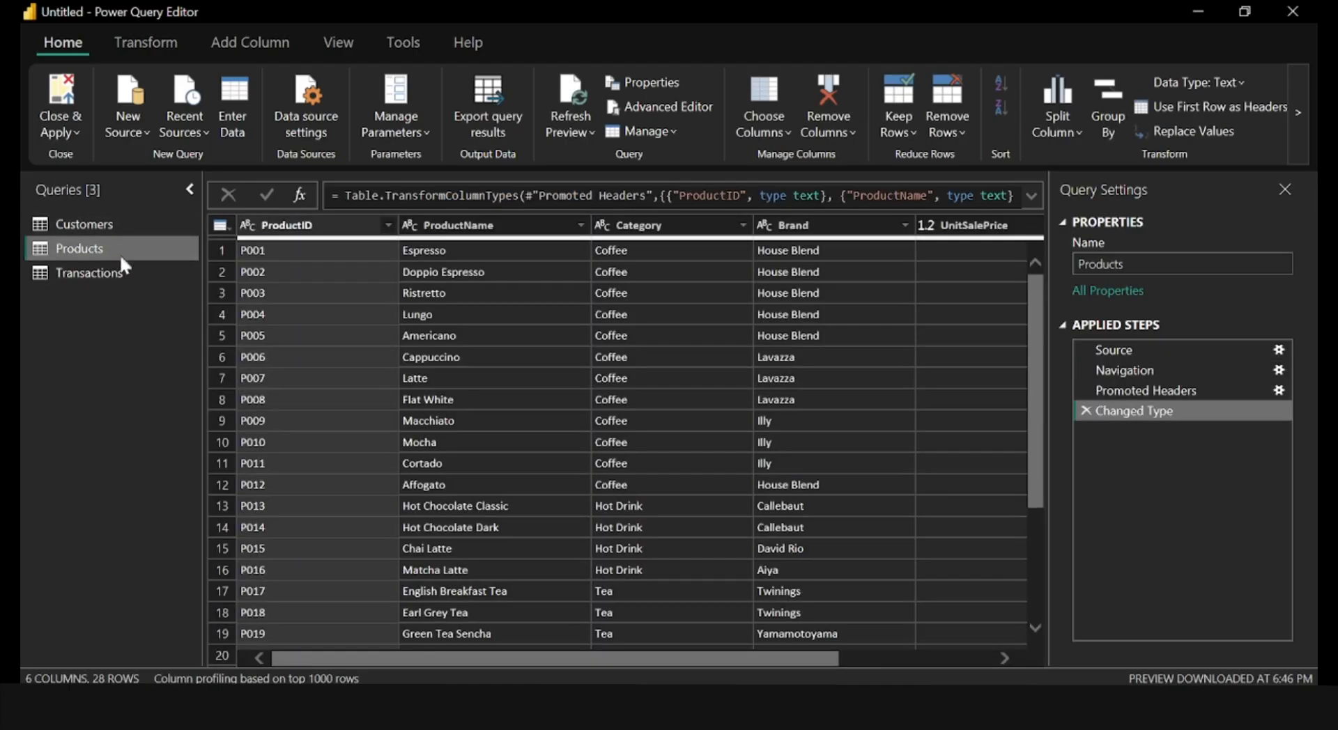
click(121, 272)
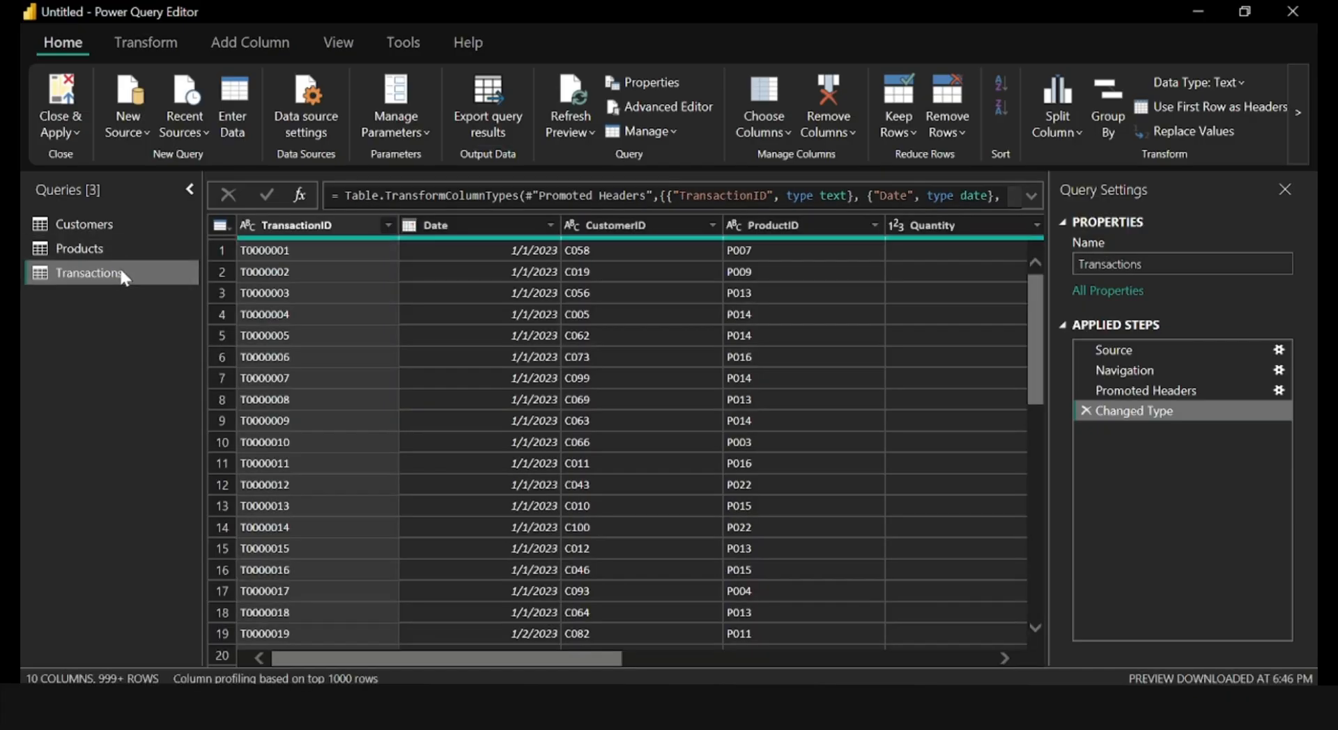
click(142, 225)
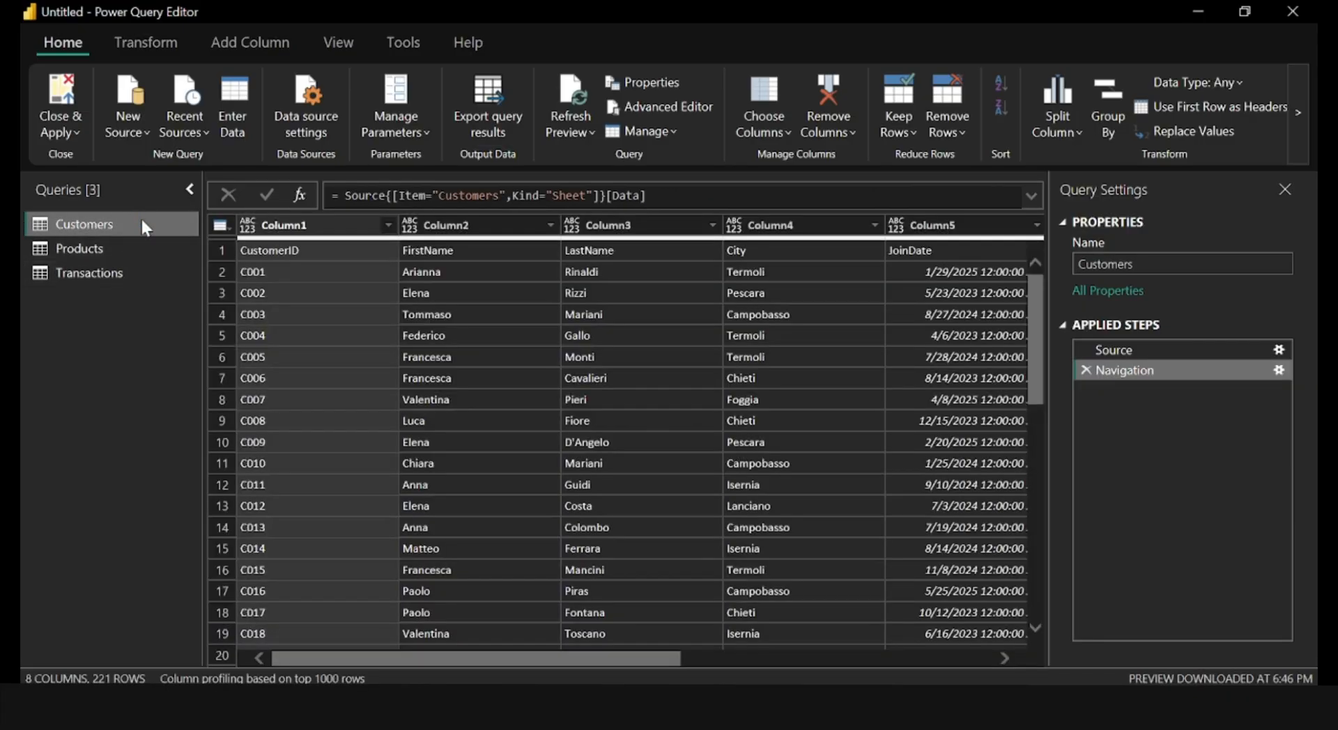
Promote the first row of the Customers query to column headers.
click(298, 230)
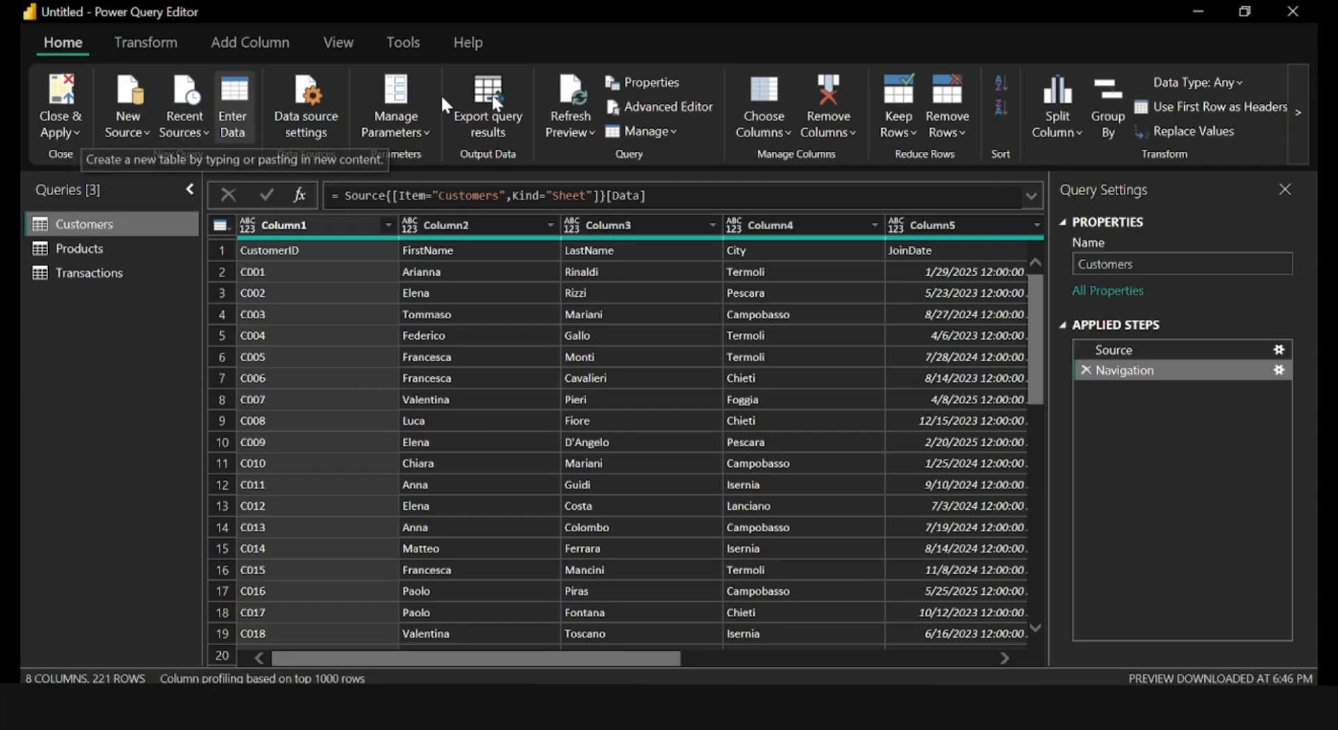
click(1187, 106)
click(1199, 135)
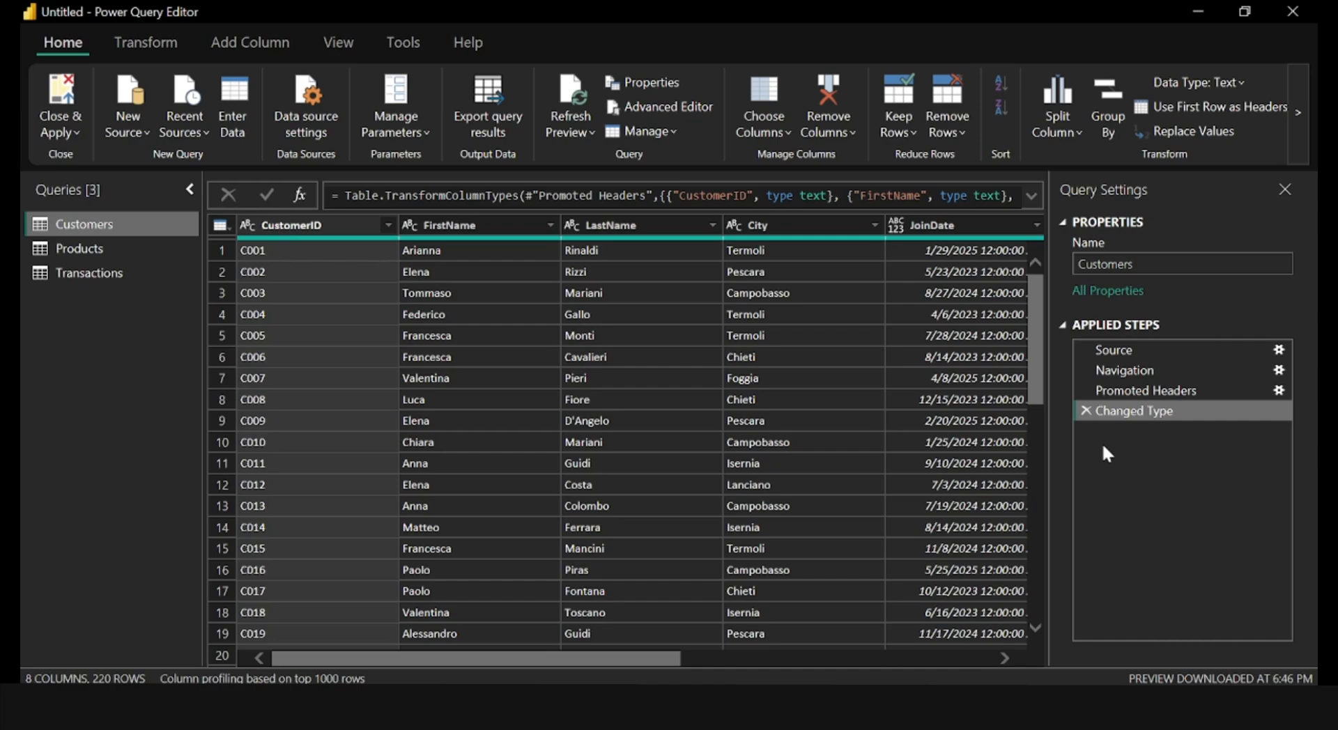
Set the data type of the Date column in the Transactions query to Date.
click(122, 275)
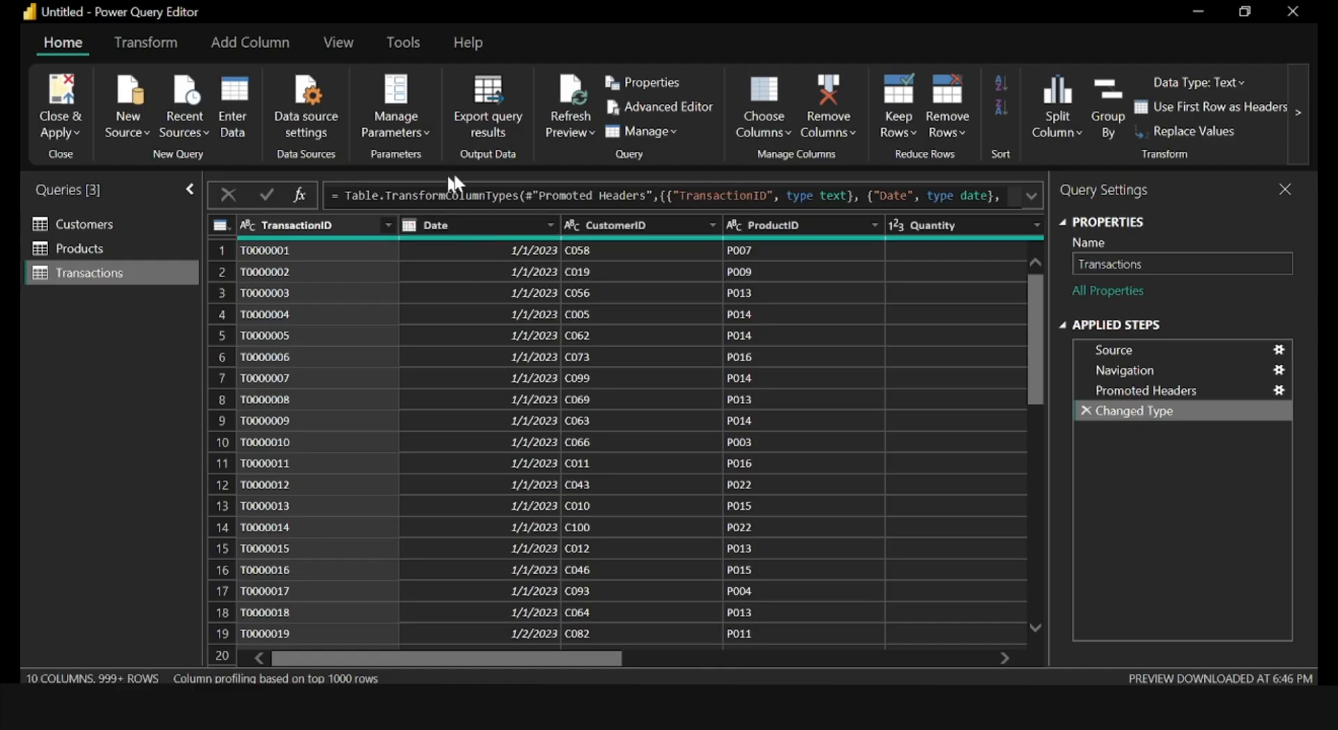
click(418, 228)
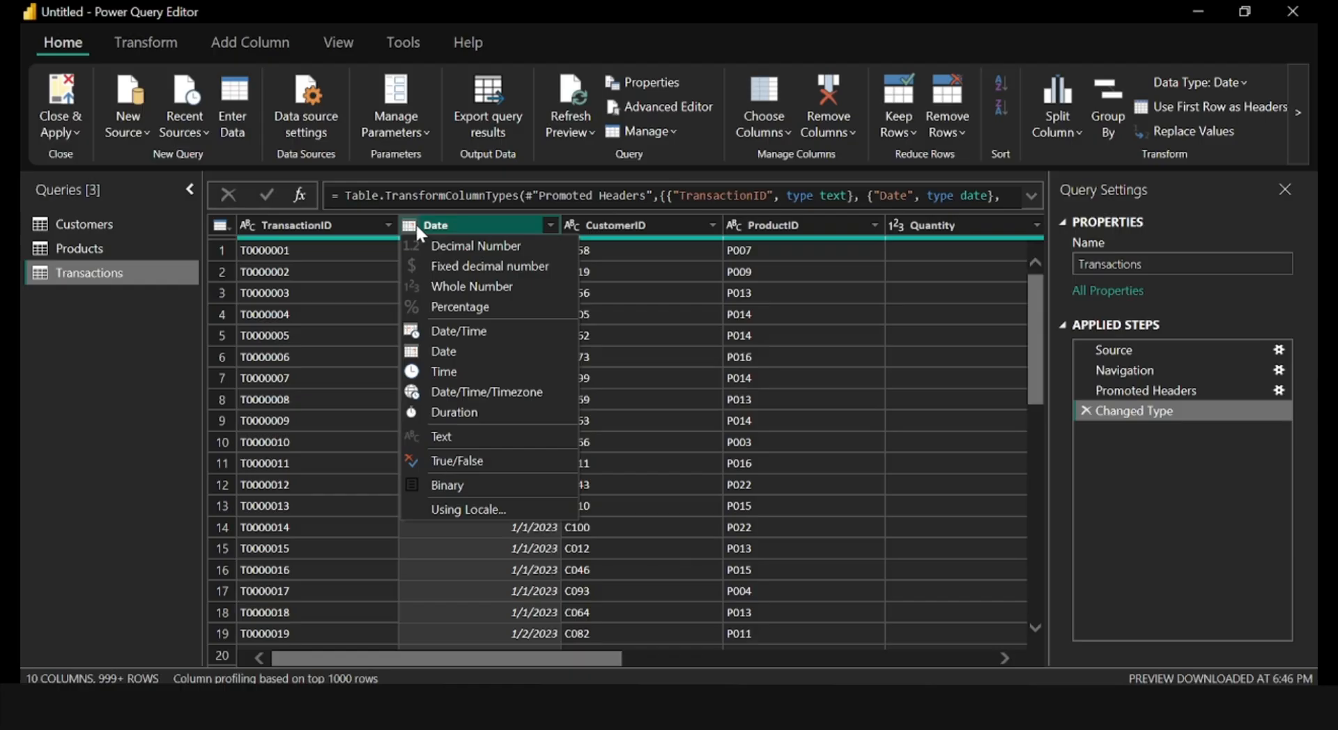
click(454, 349)
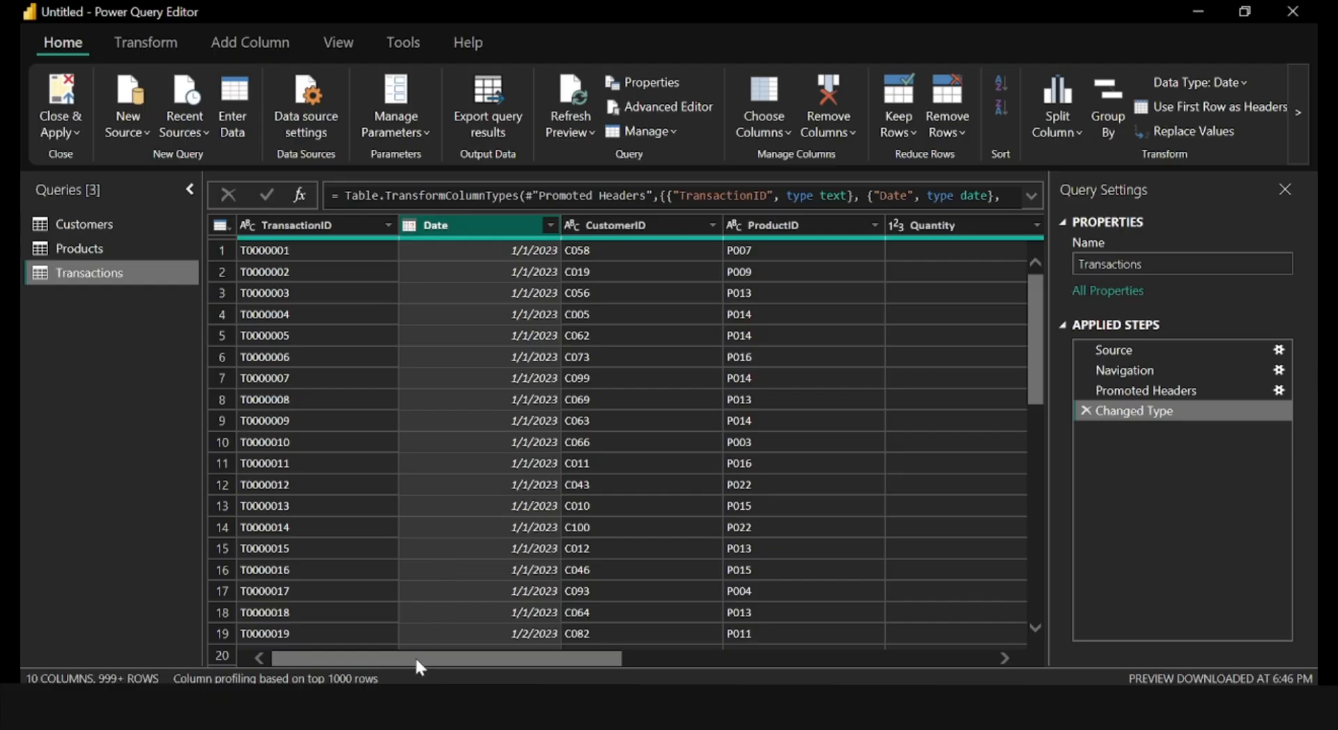
Check the data types of the Quantity and UnitPrice columns and view the remaining Transactions columns through StateCity.
drag(415, 656, 584, 657)
click(525, 226)
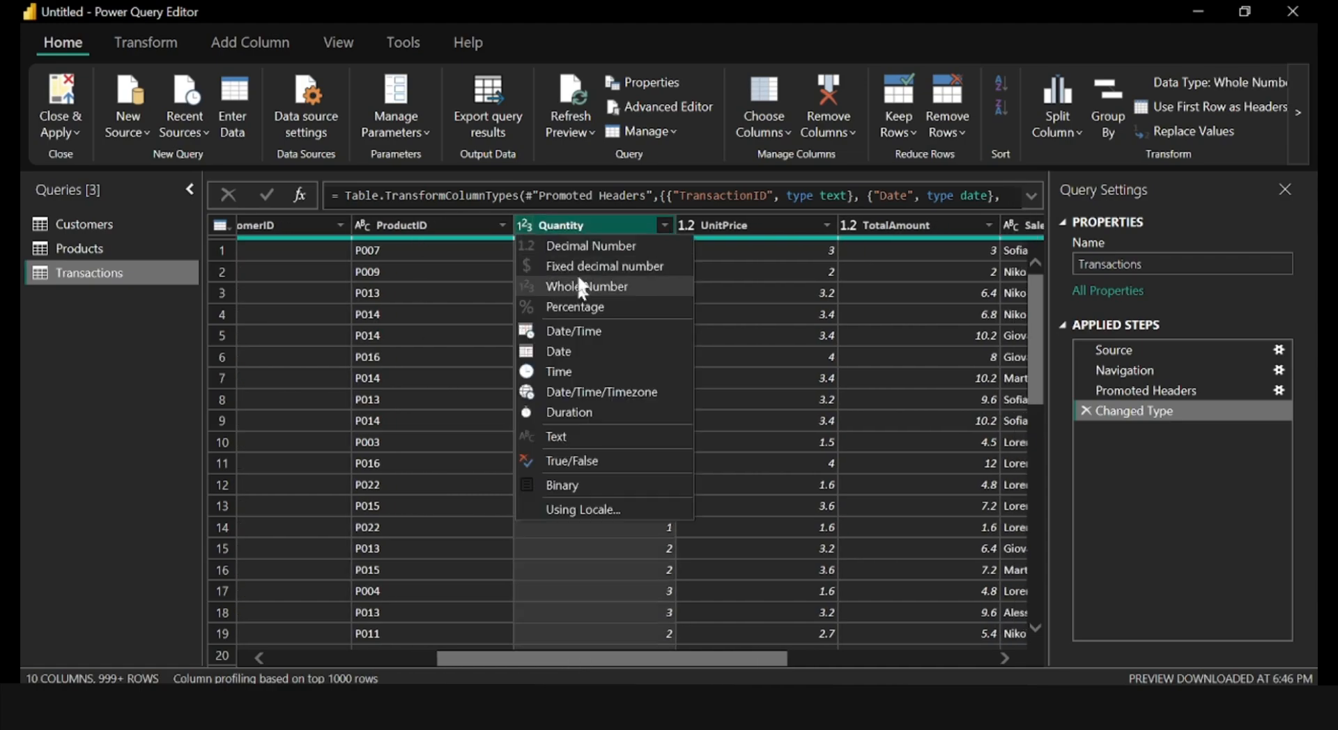
click(629, 659)
drag(630, 658, 722, 661)
click(491, 226)
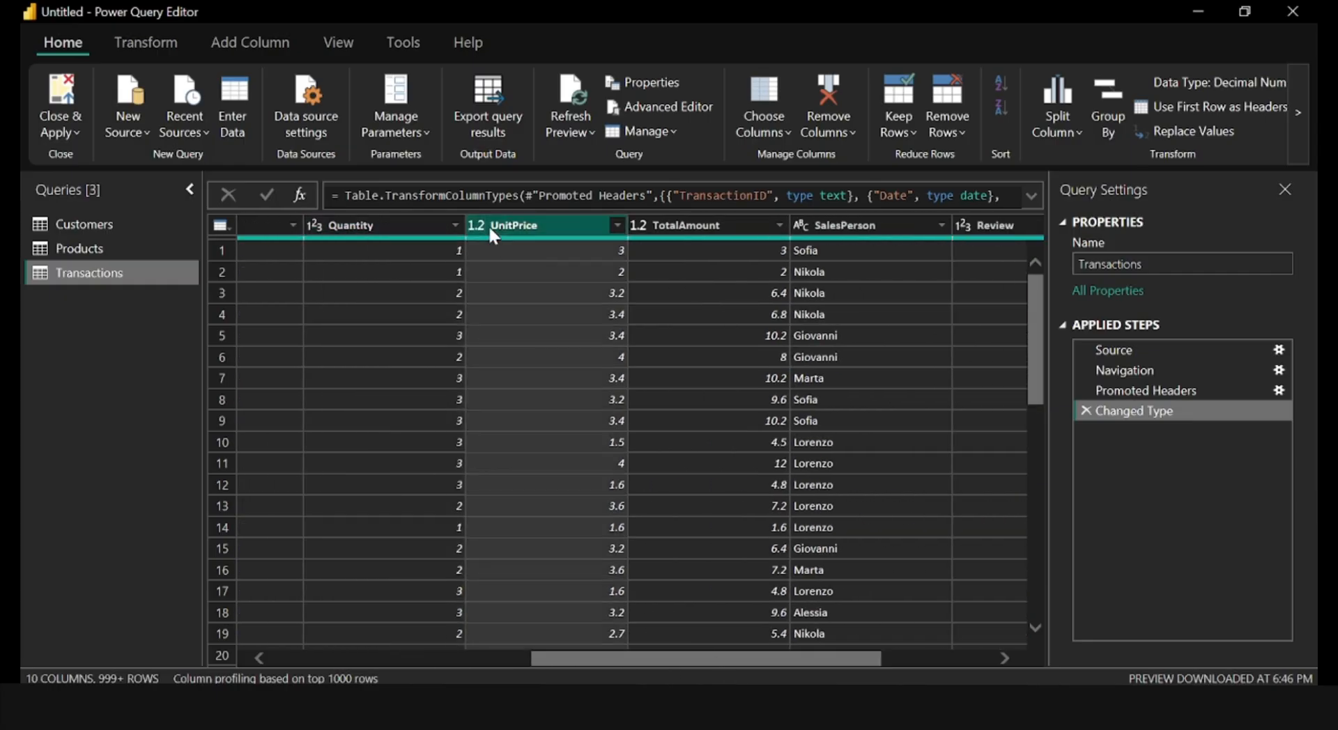
click(485, 229)
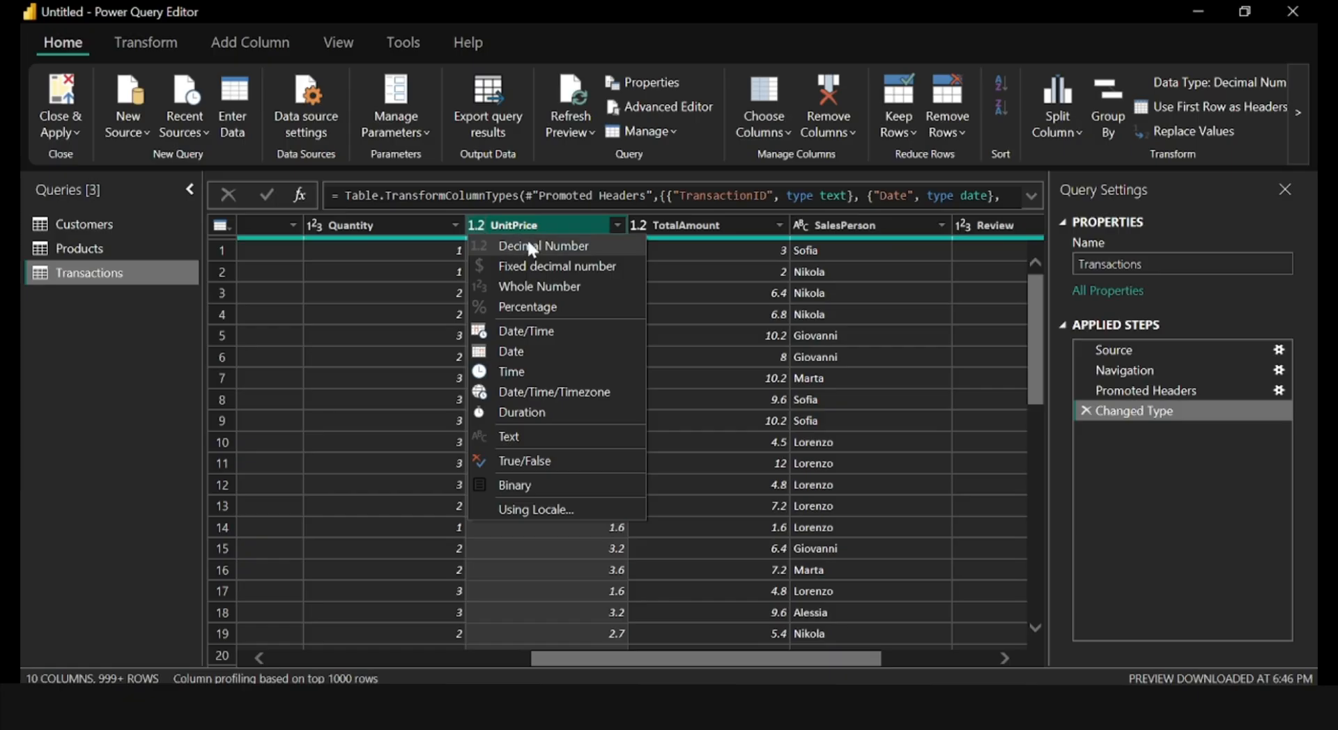
click(635, 654)
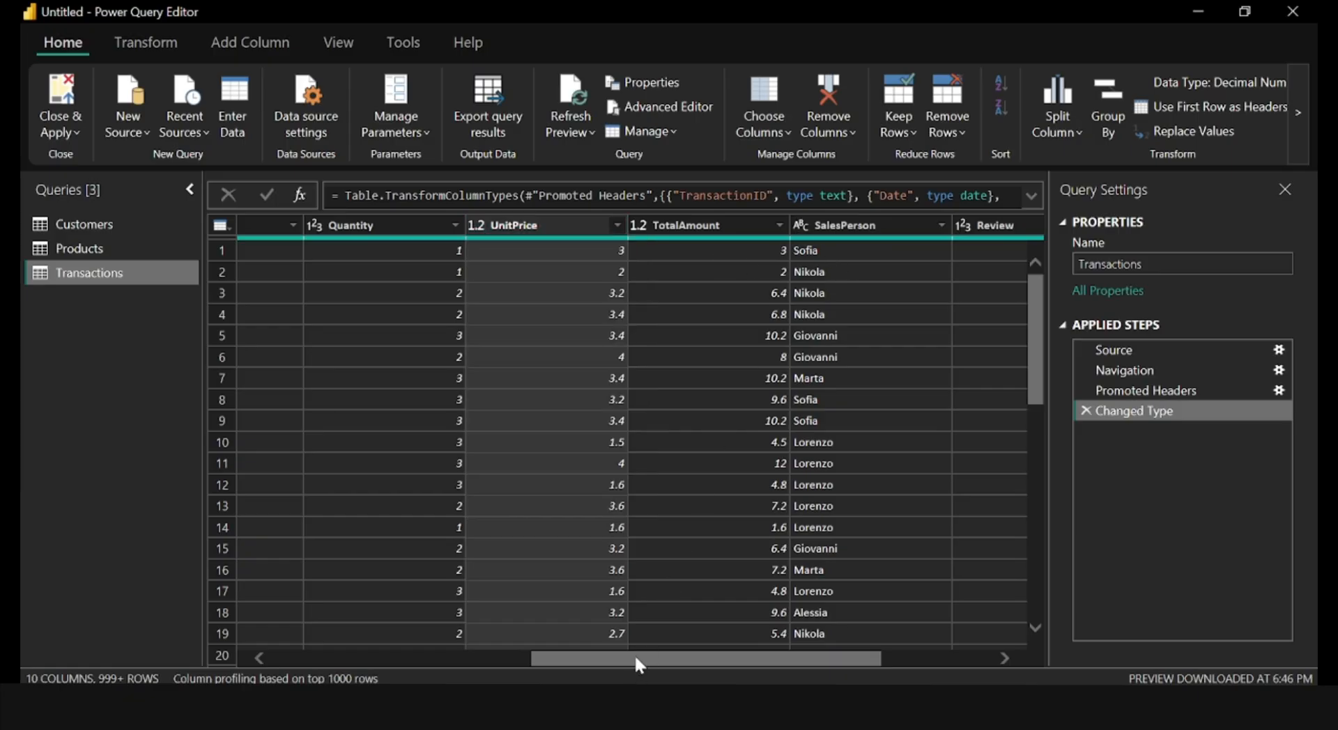
drag(634, 654, 761, 658)
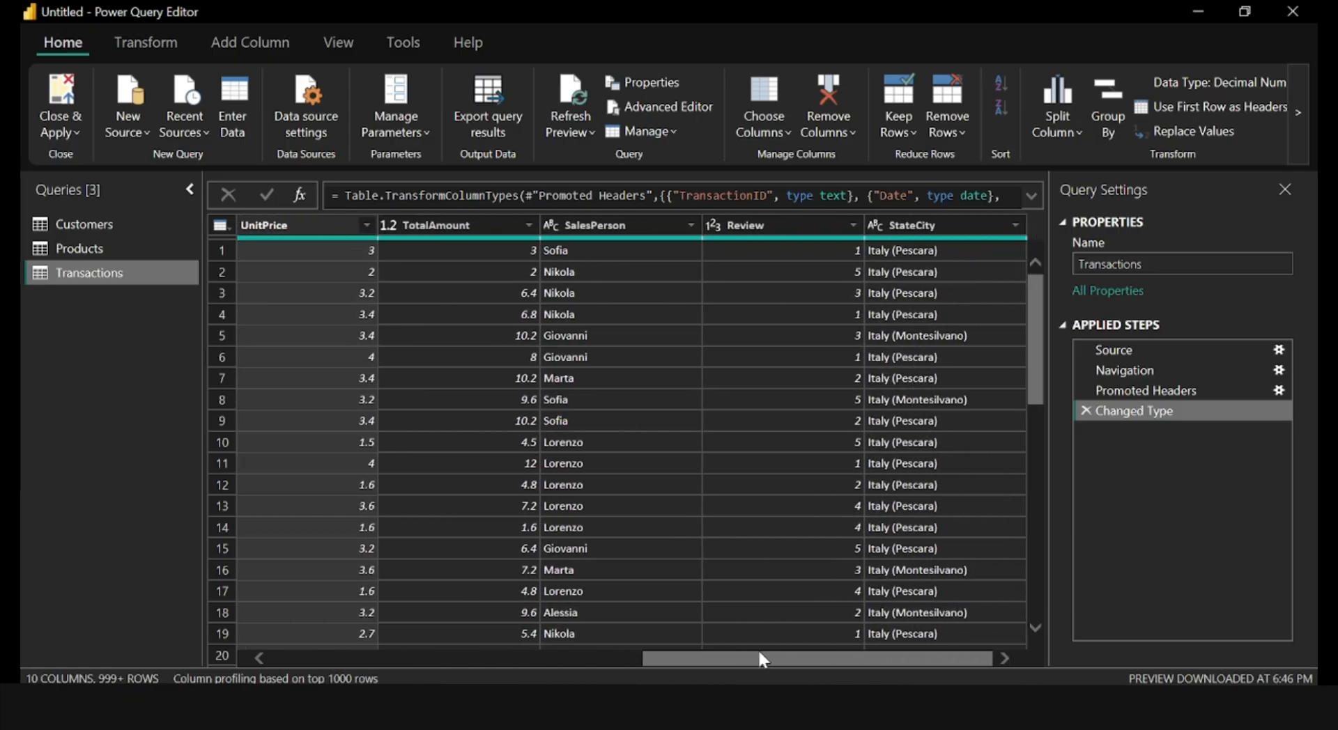
Check the data type options of the SalesPerson column in the Transactions query.
click(551, 225)
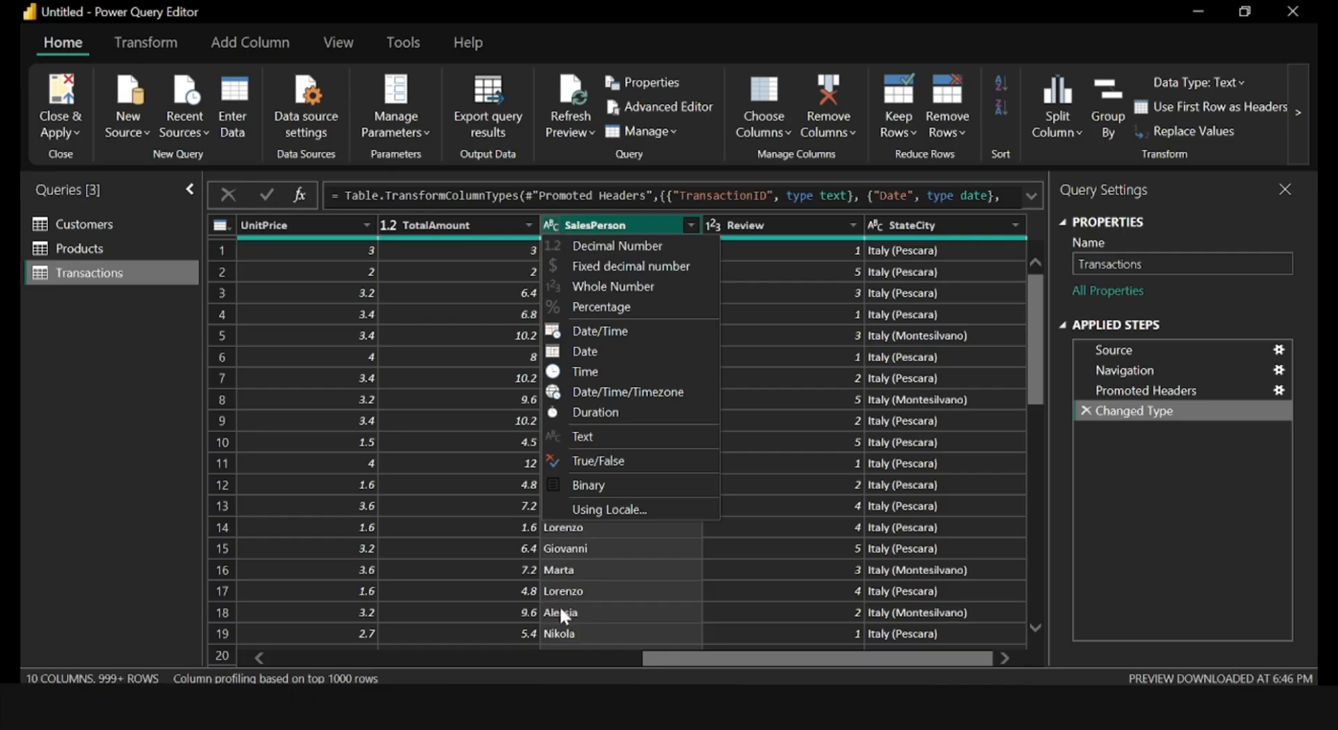
drag(693, 659, 382, 336)
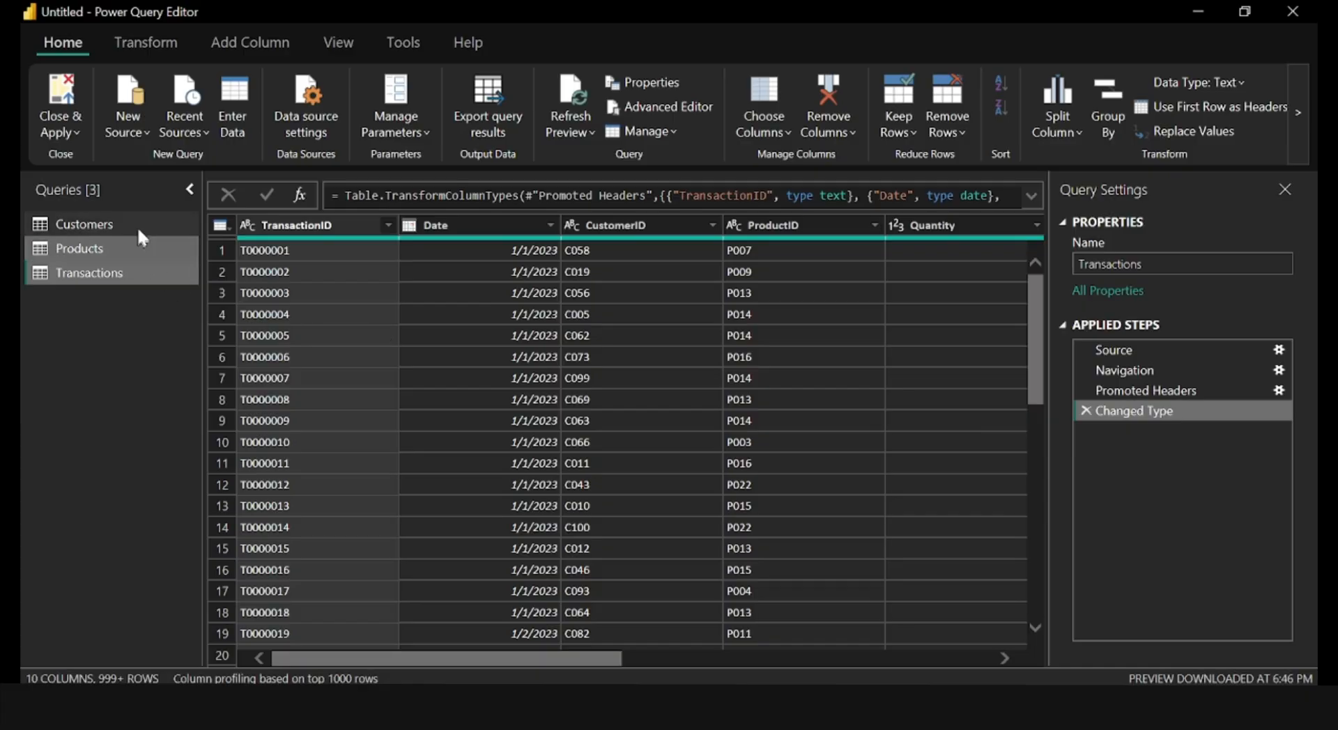
Try removing the Email, PhoneNumber and Fax columns from the Customers query, and delete the Removed Columns step.
click(113, 227)
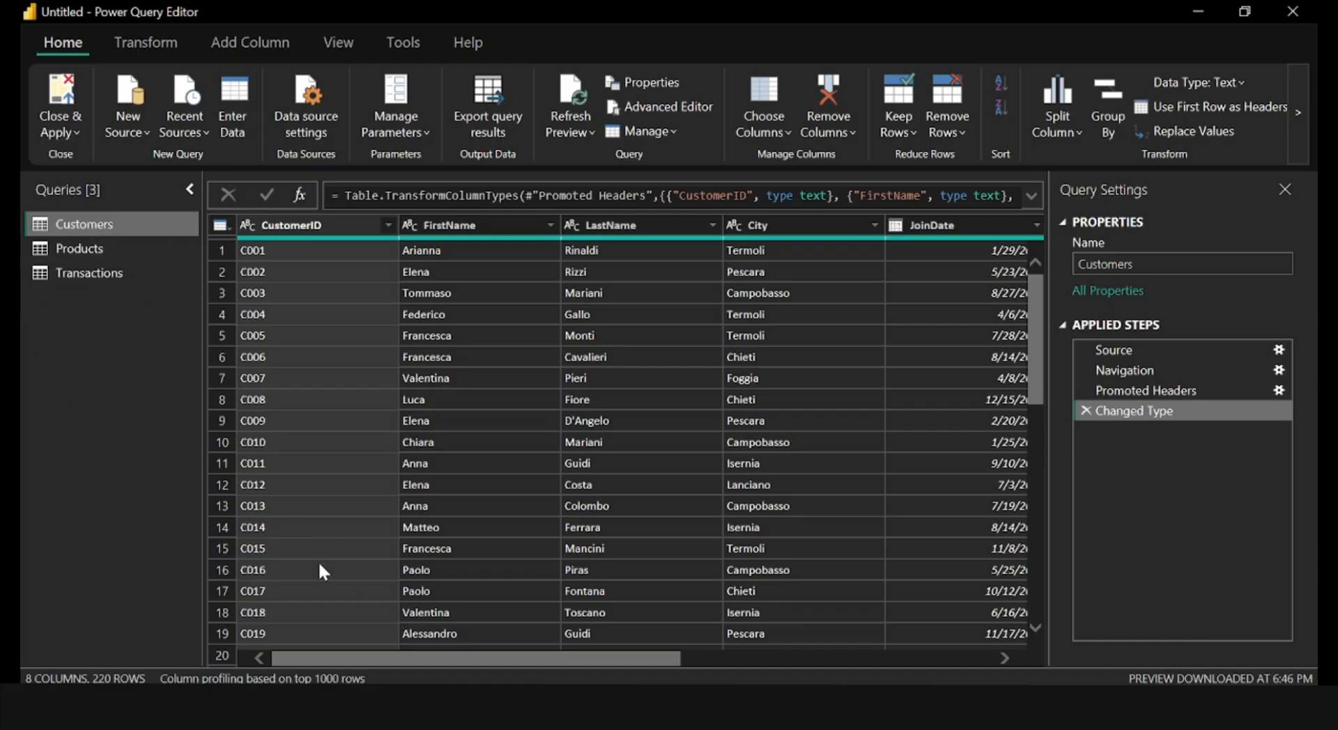
drag(322, 664, 667, 658)
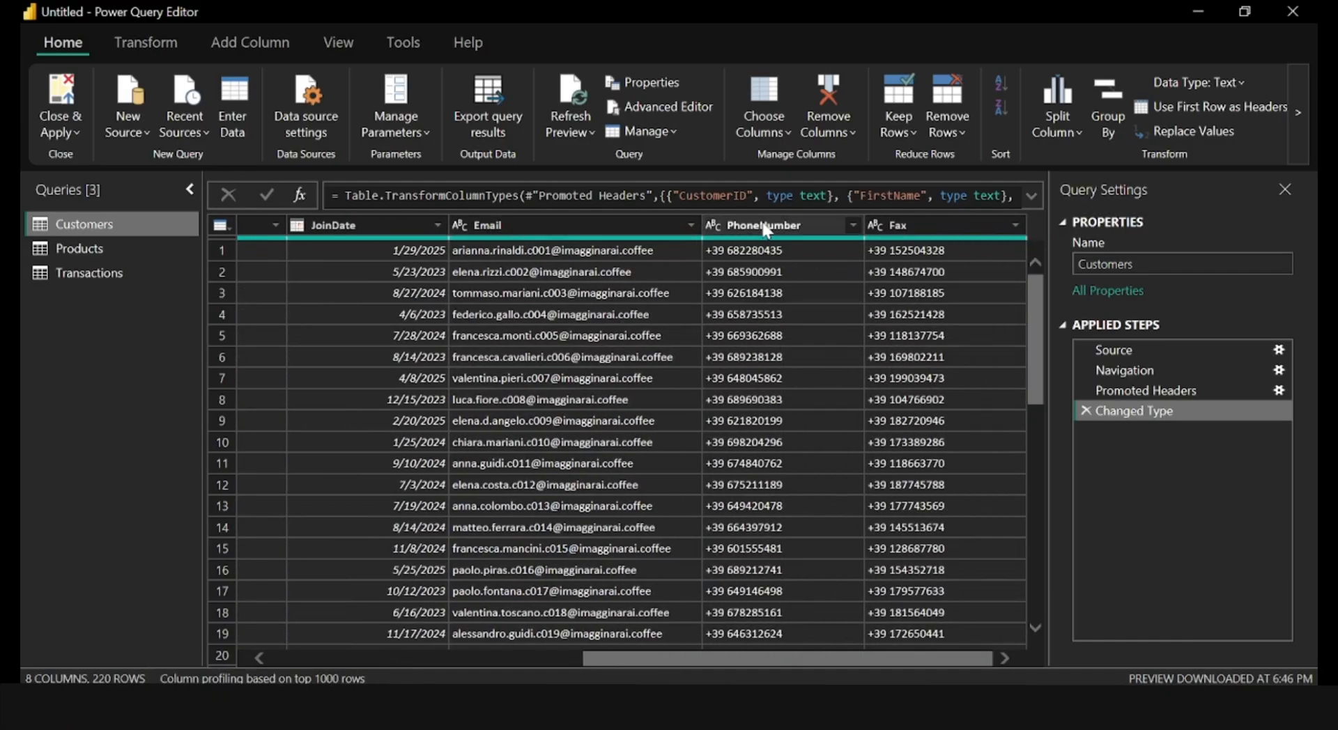
click(898, 232)
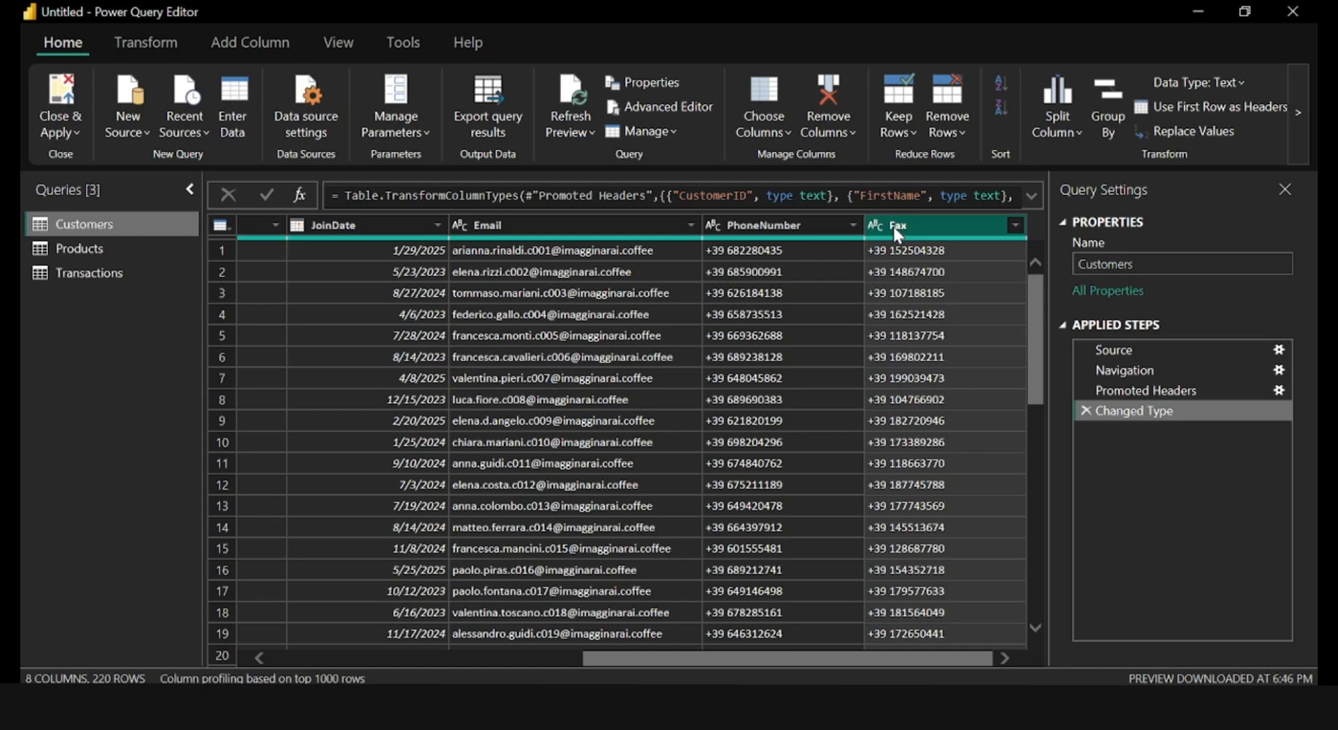
ctrl+click(784, 225)
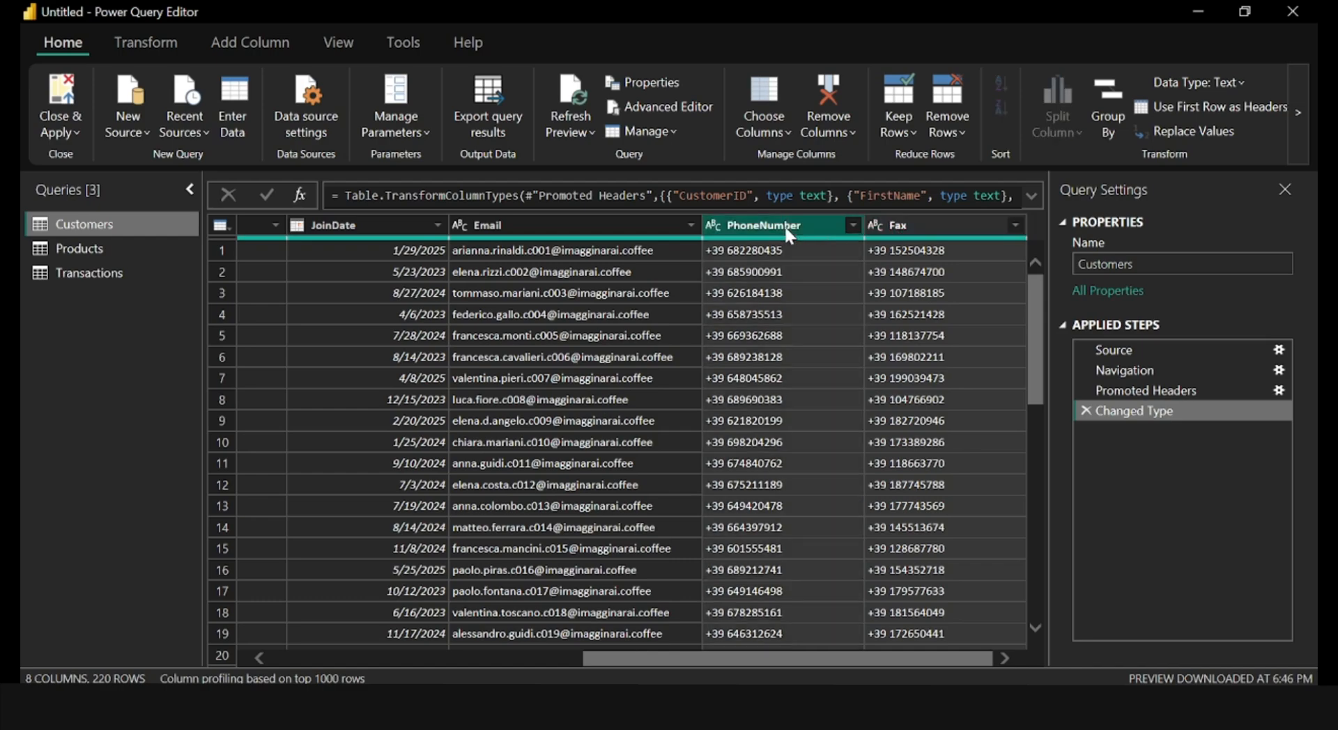
click(581, 224)
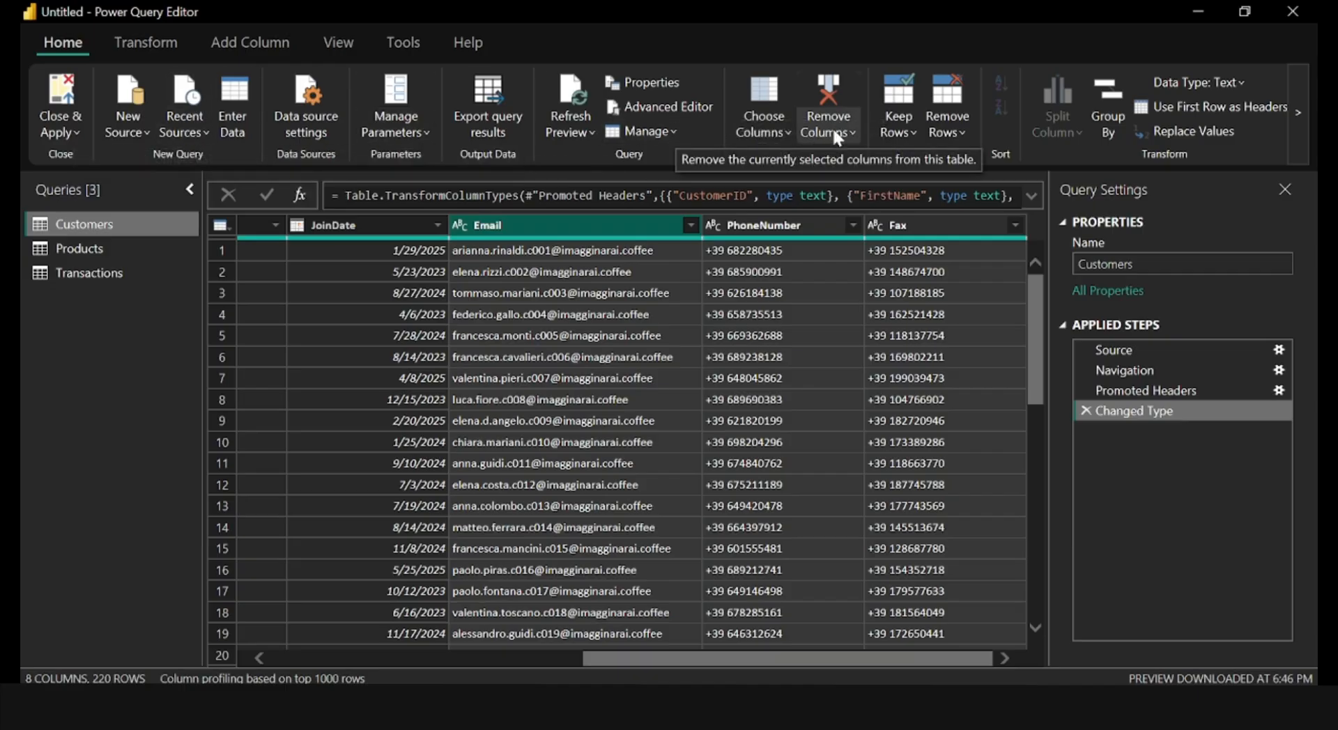
right_click(622, 222)
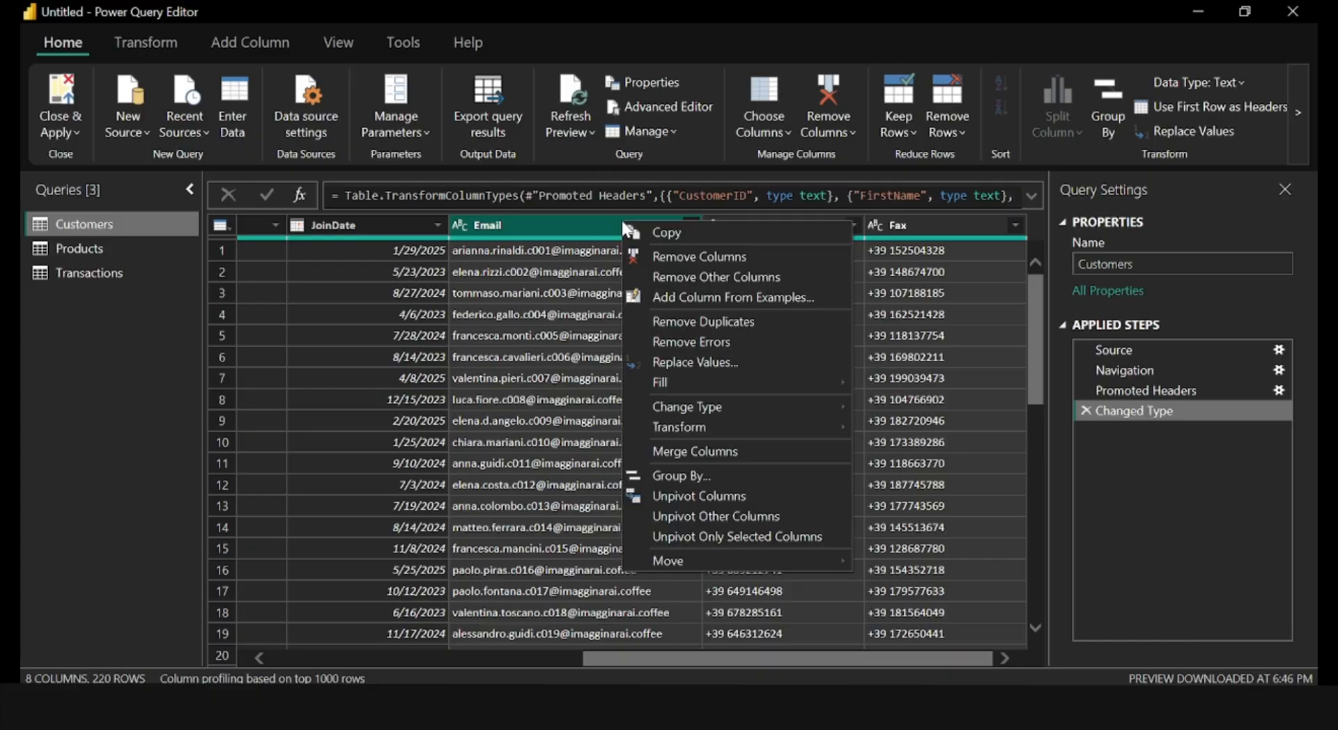
click(681, 264)
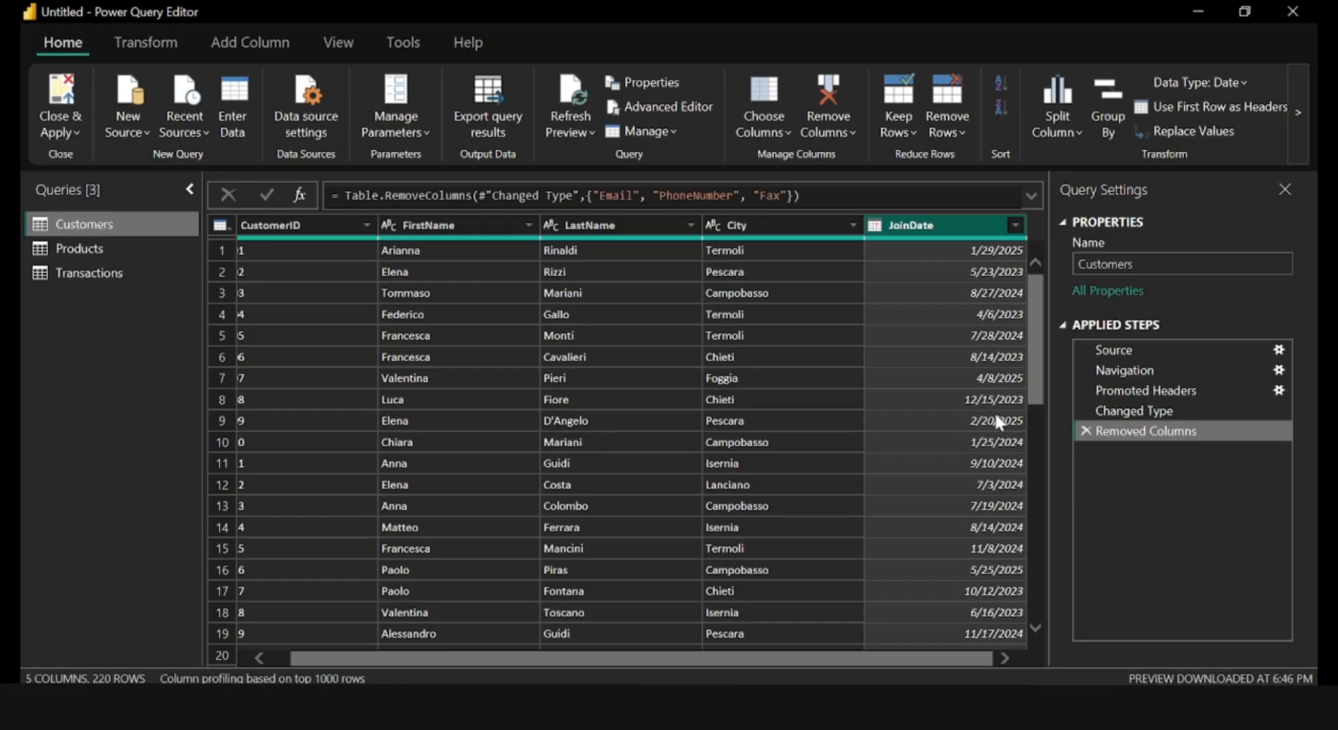
click(1084, 431)
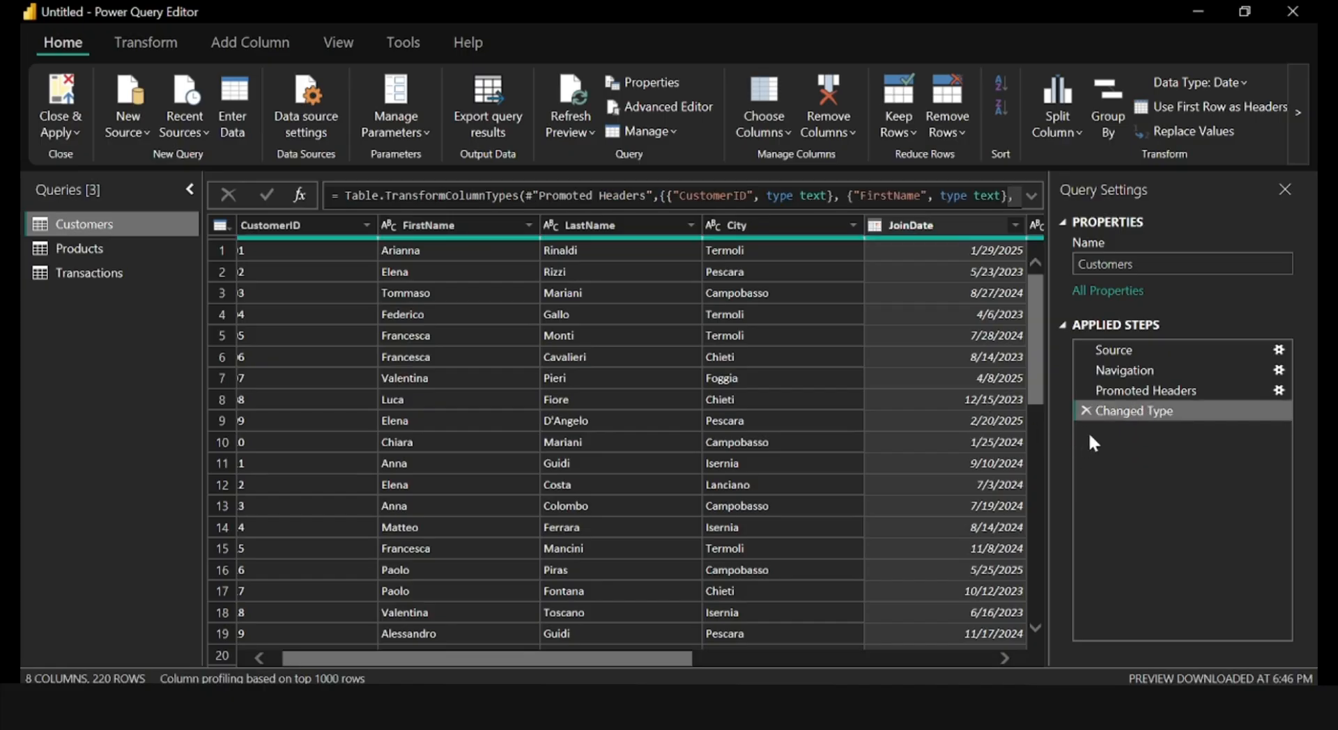
Use Choose Columns on the Customers query to keep only CustomerID, FirstName, LastName, City and JoinDate.
drag(566, 657, 839, 679)
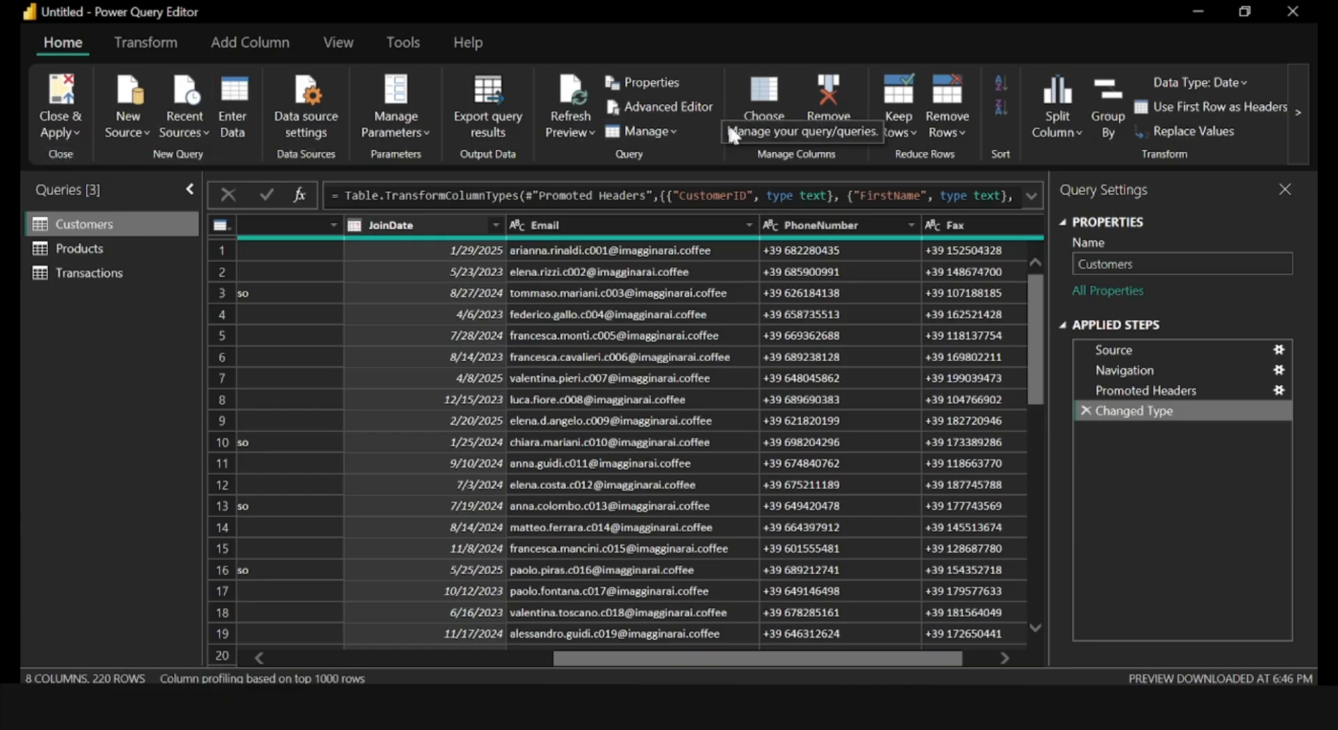
click(763, 124)
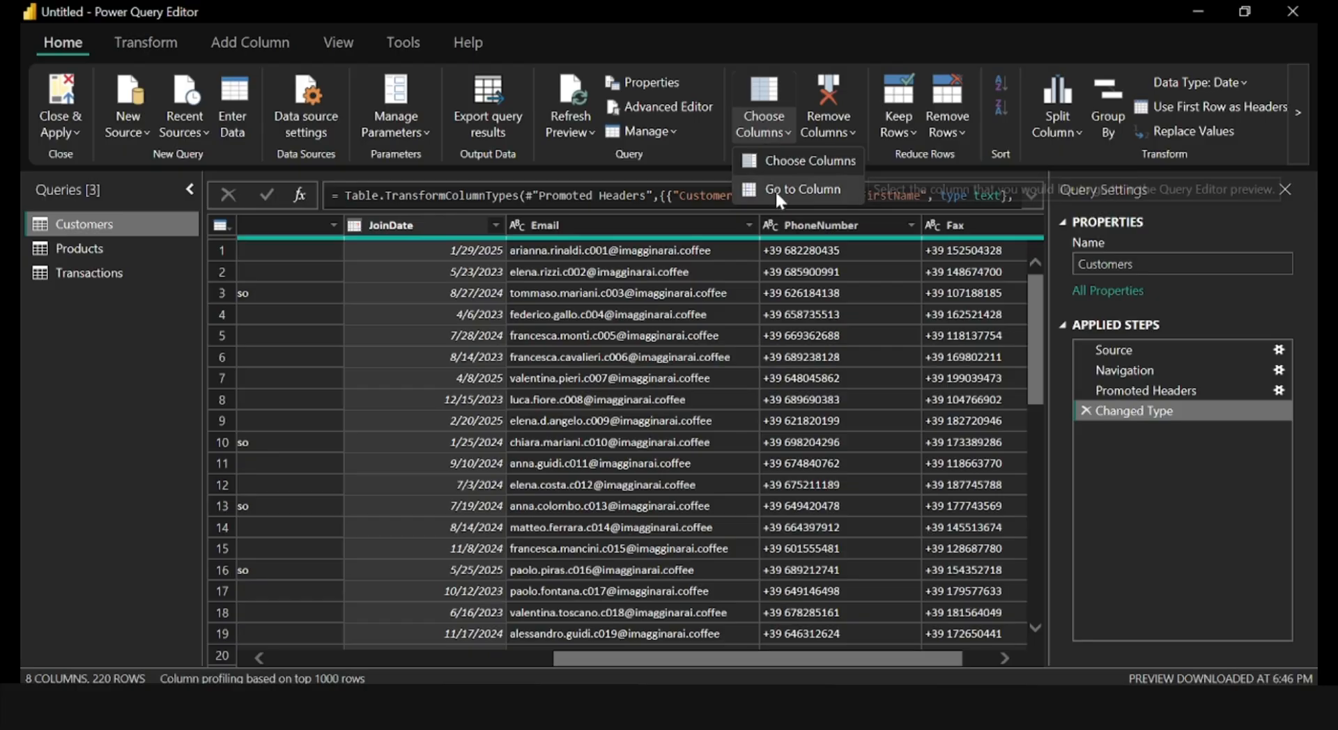
click(800, 159)
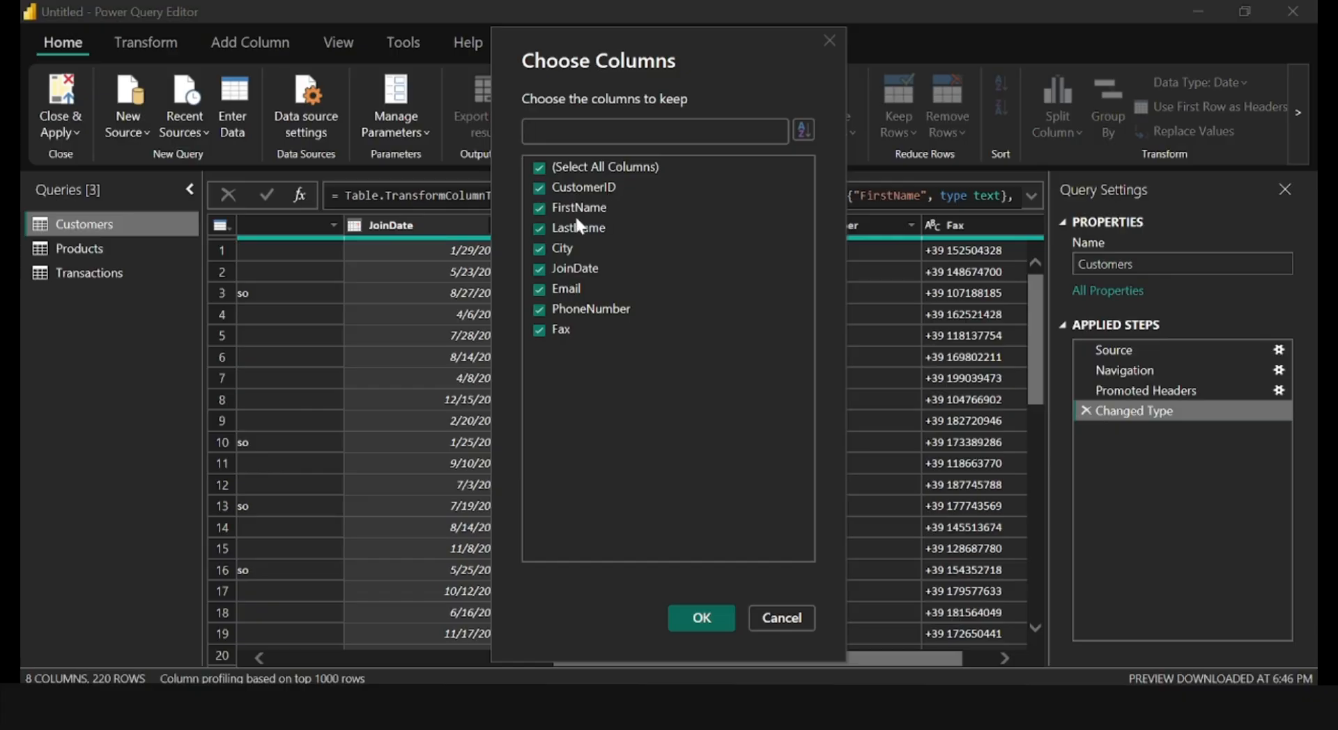
click(540, 289)
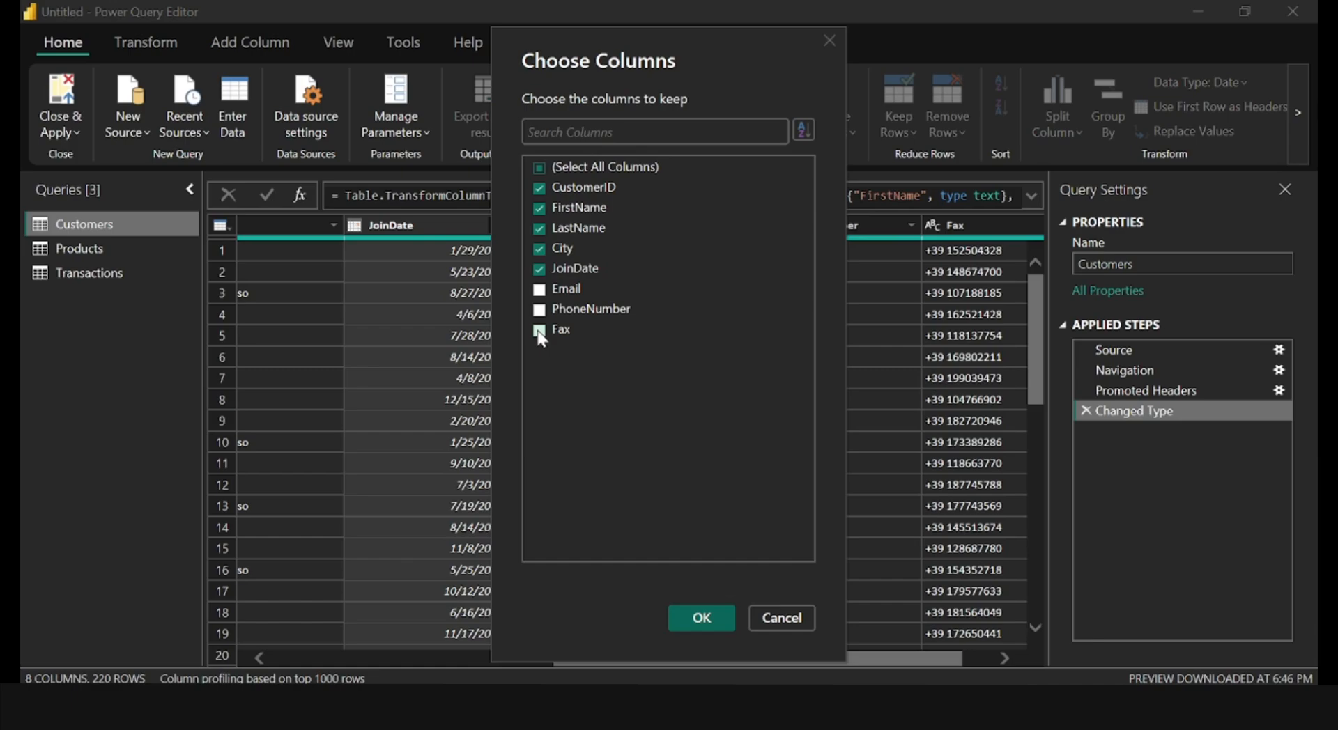
click(694, 616)
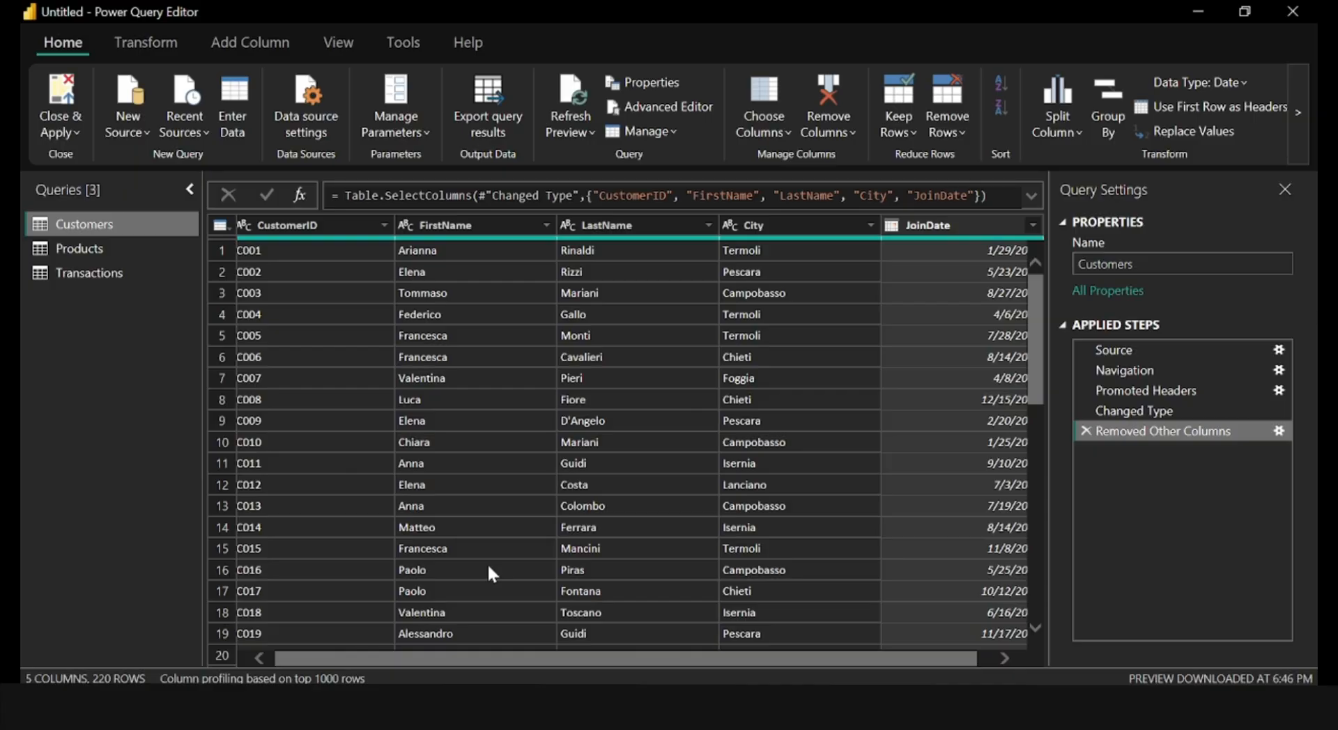
Reopen Choose Columns for the whole Customers table and accept the current column selection.
click(221, 226)
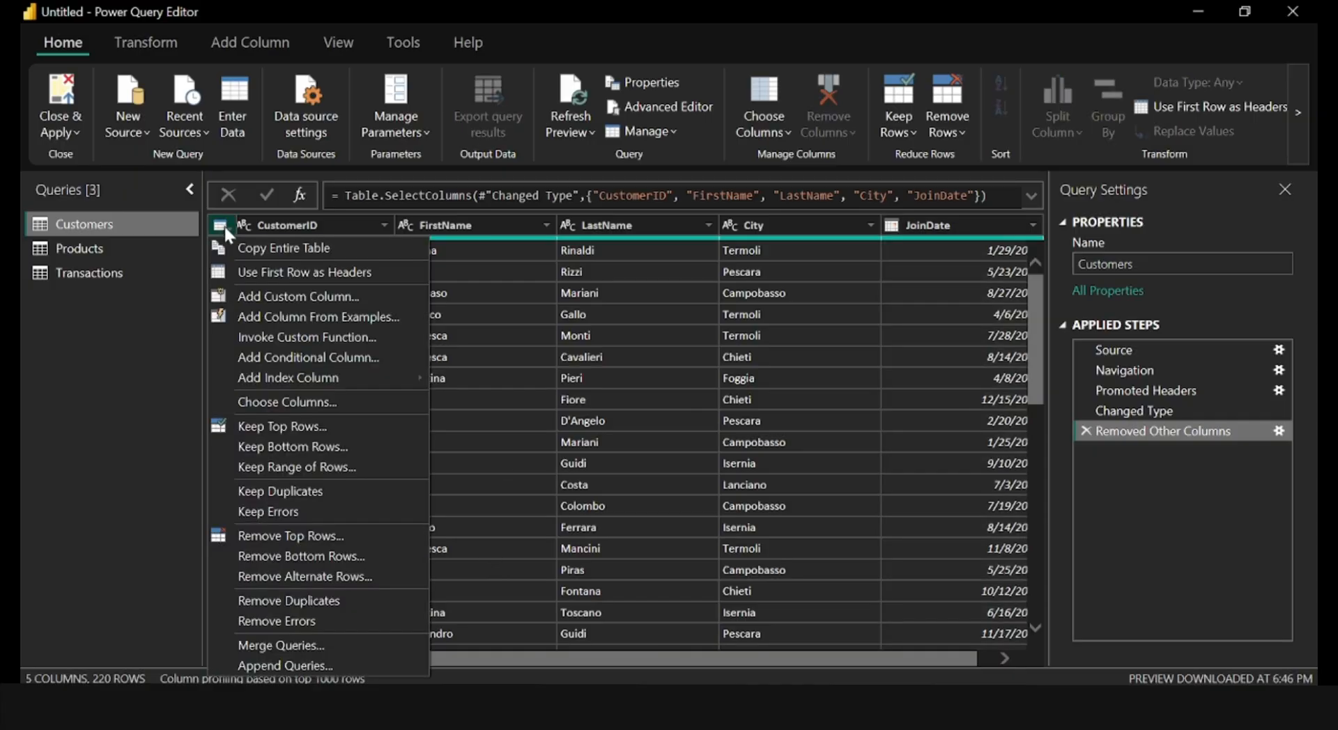
click(283, 403)
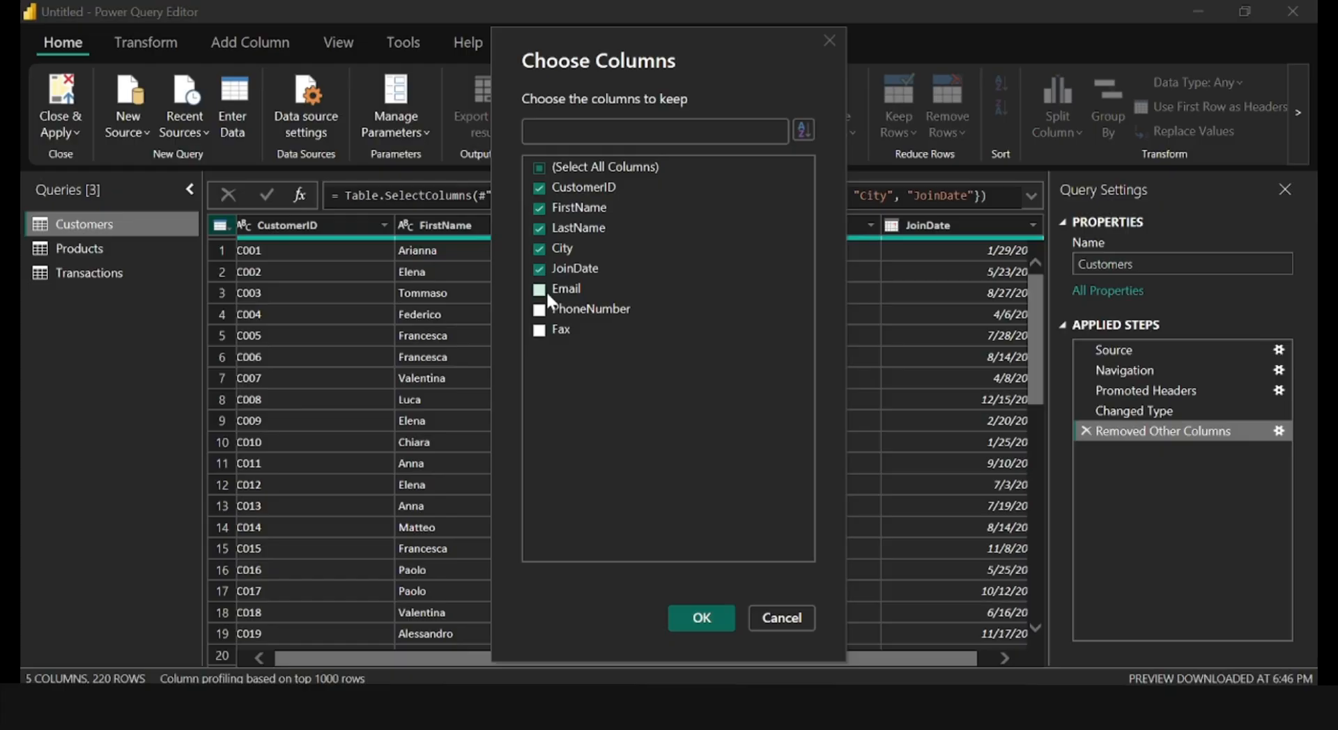
click(701, 619)
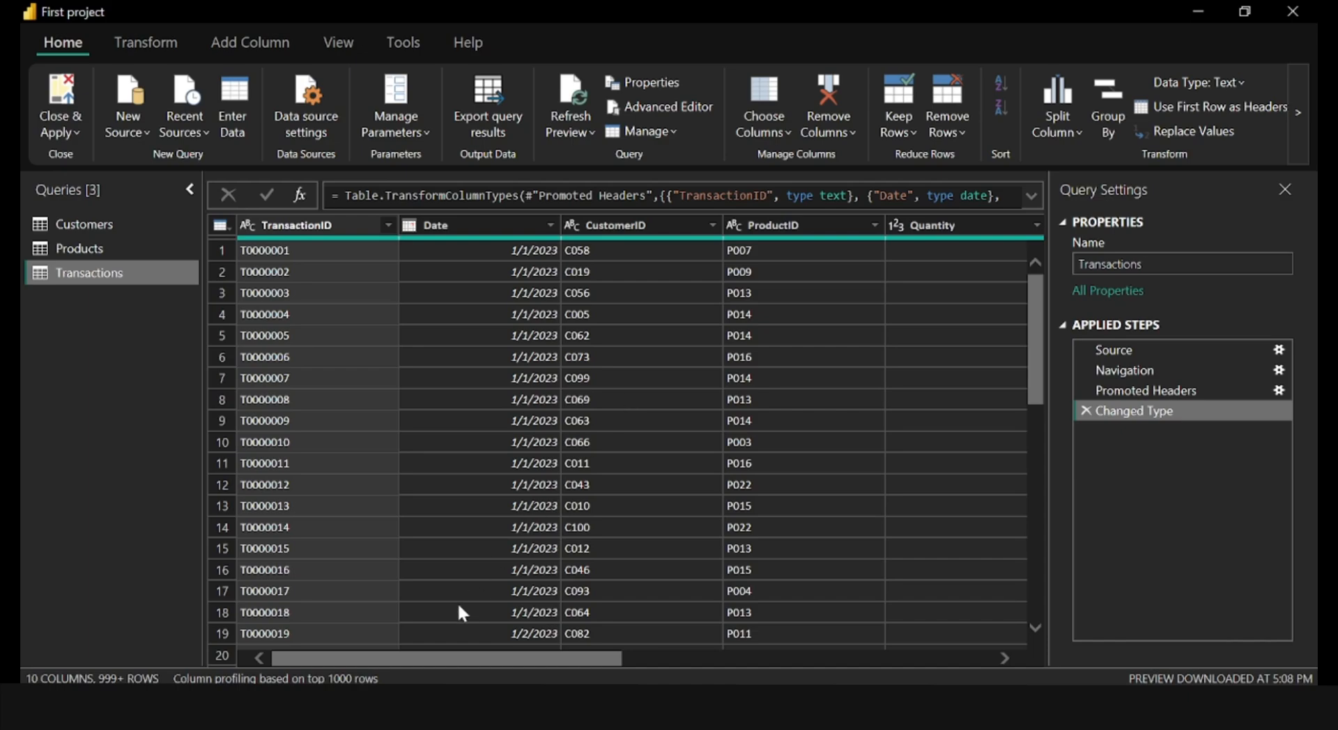
Trim leading and trailing whitespace from the SalesPerson column in the Transactions query.
drag(387, 658, 681, 637)
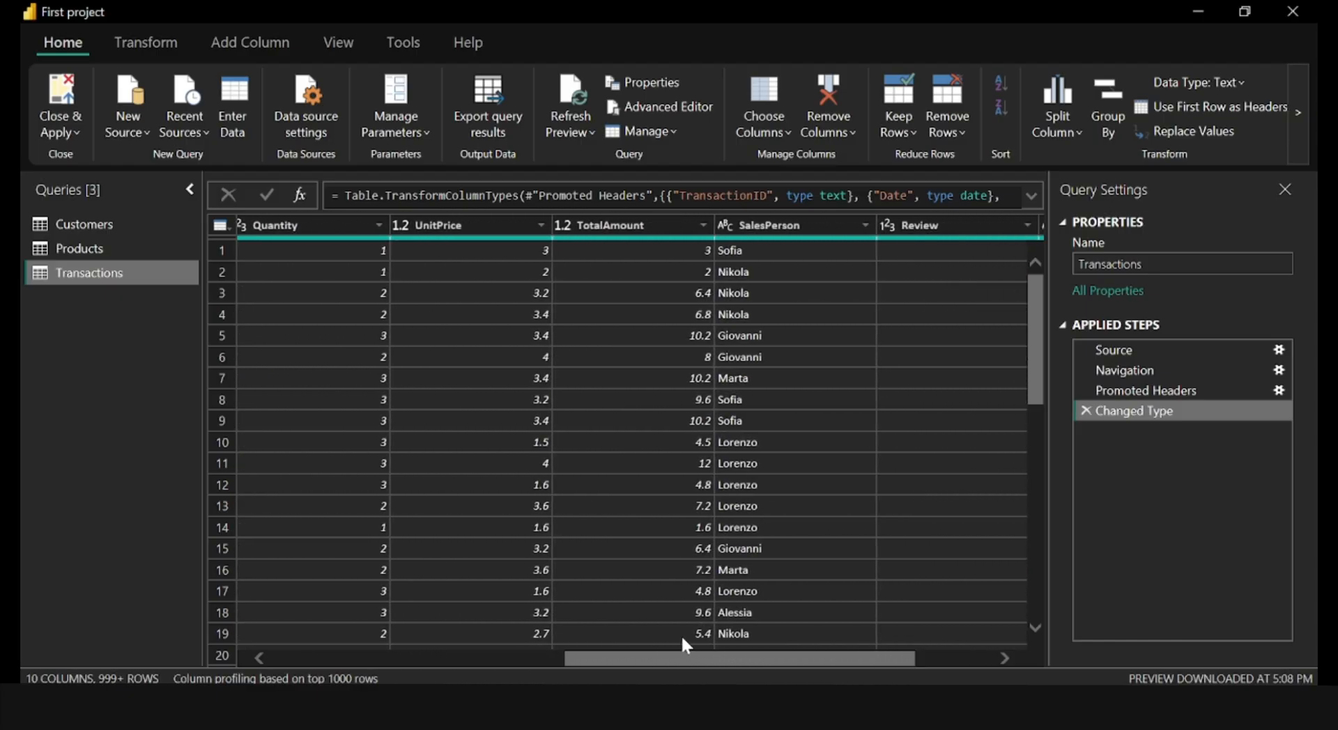
click(743, 232)
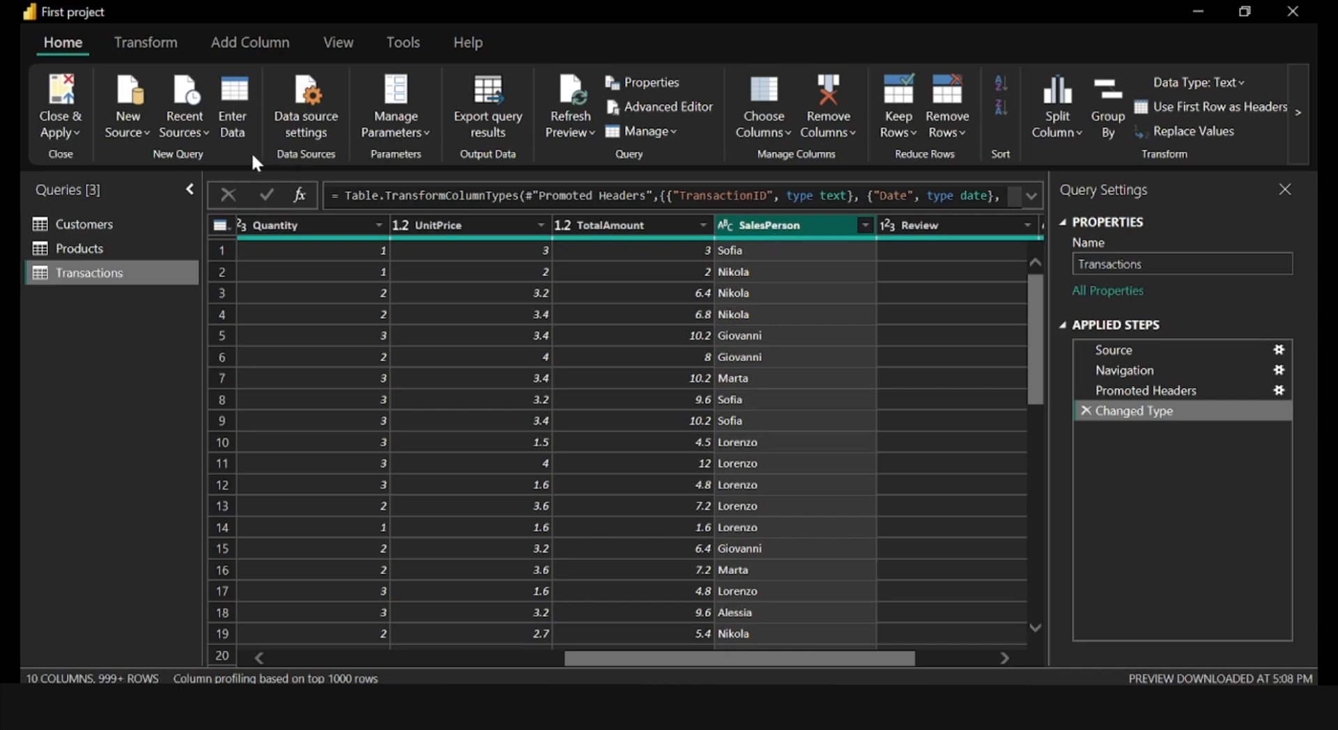
click(129, 50)
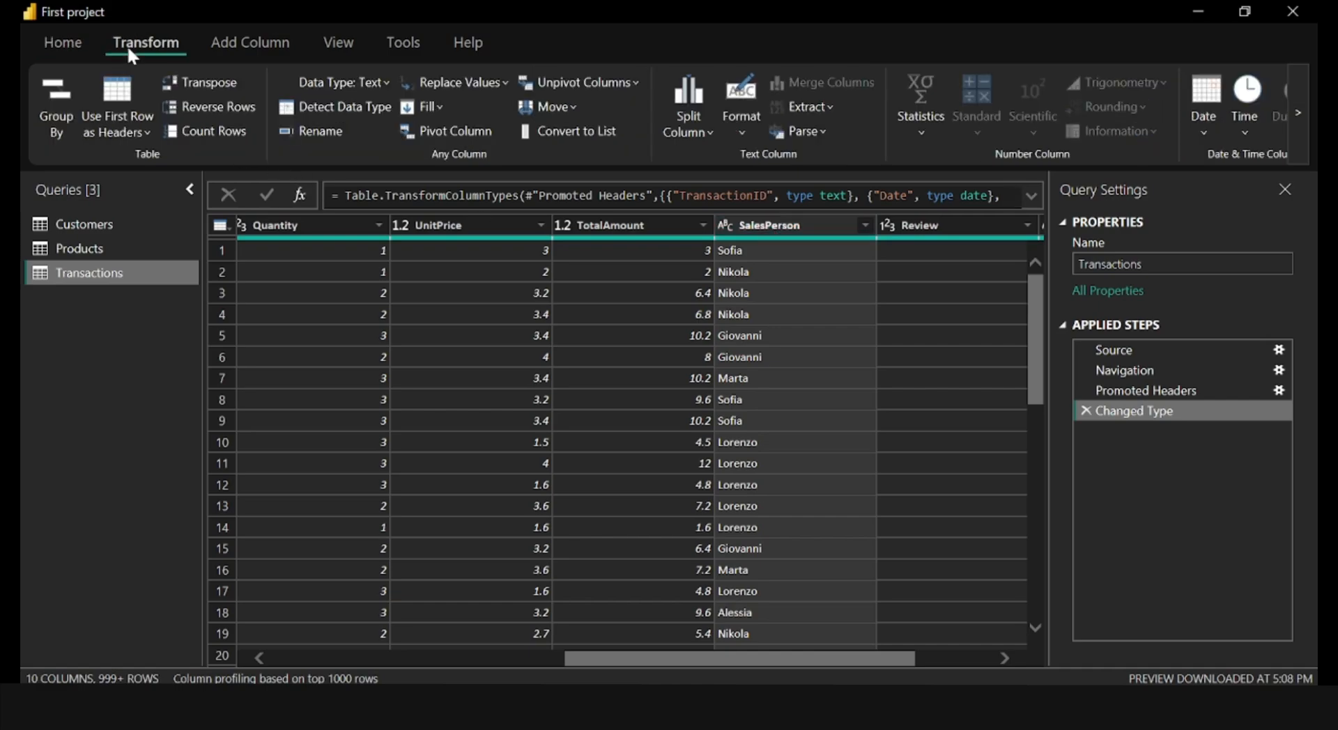
click(739, 130)
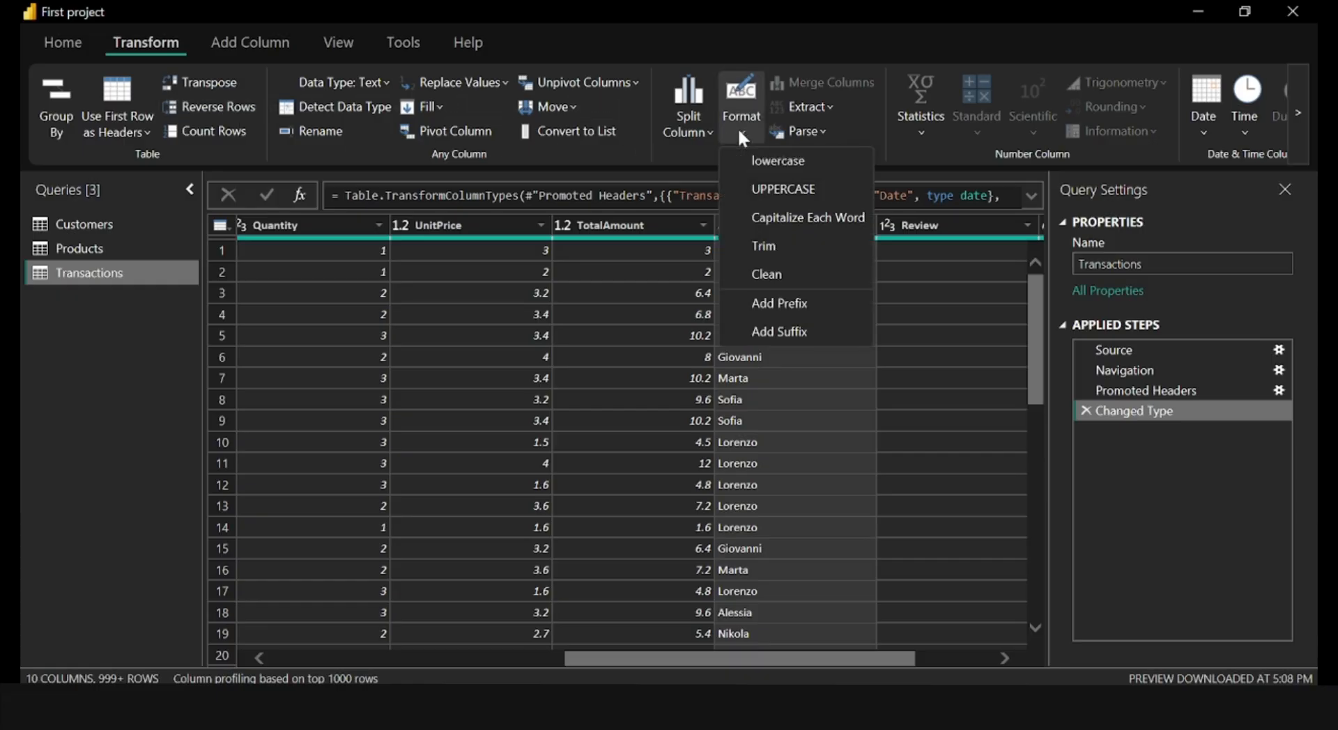
click(763, 245)
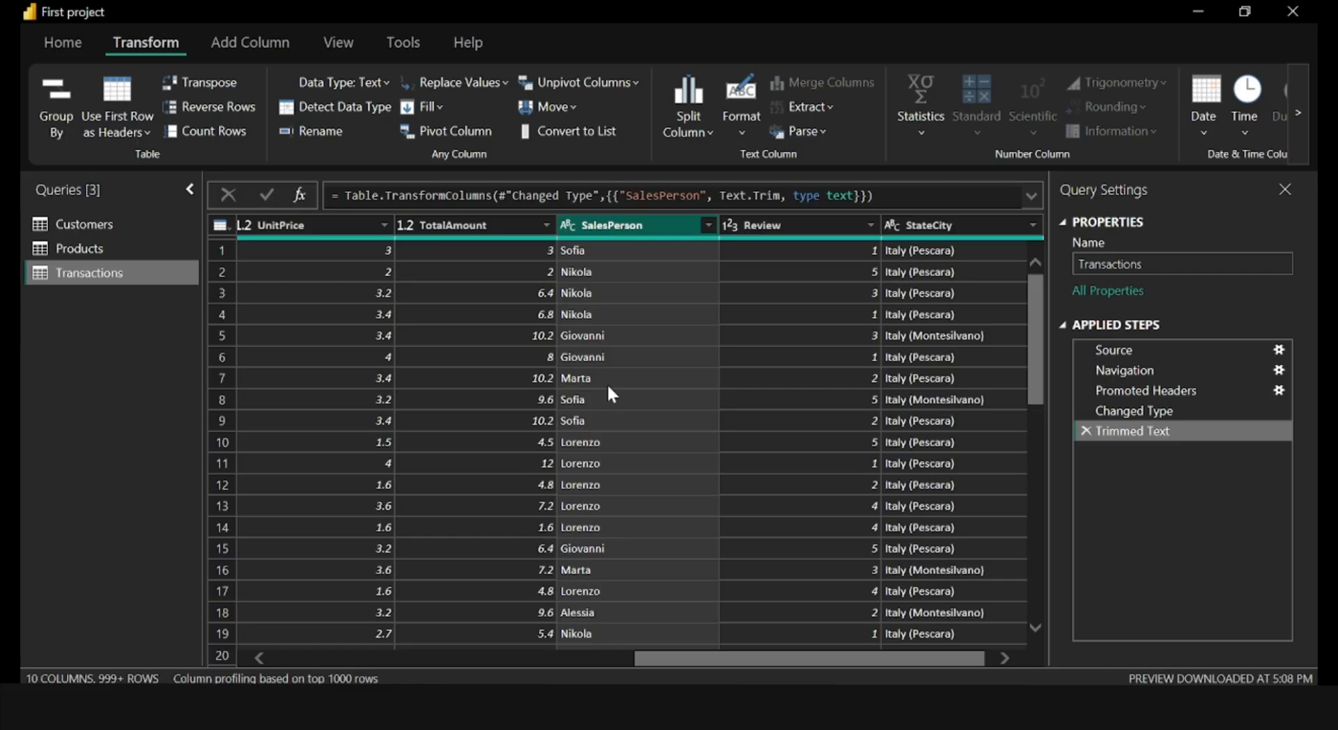
Split the StateCity column of the Transactions query by the custom delimiter "(" at the left-most delimiter.
click(953, 224)
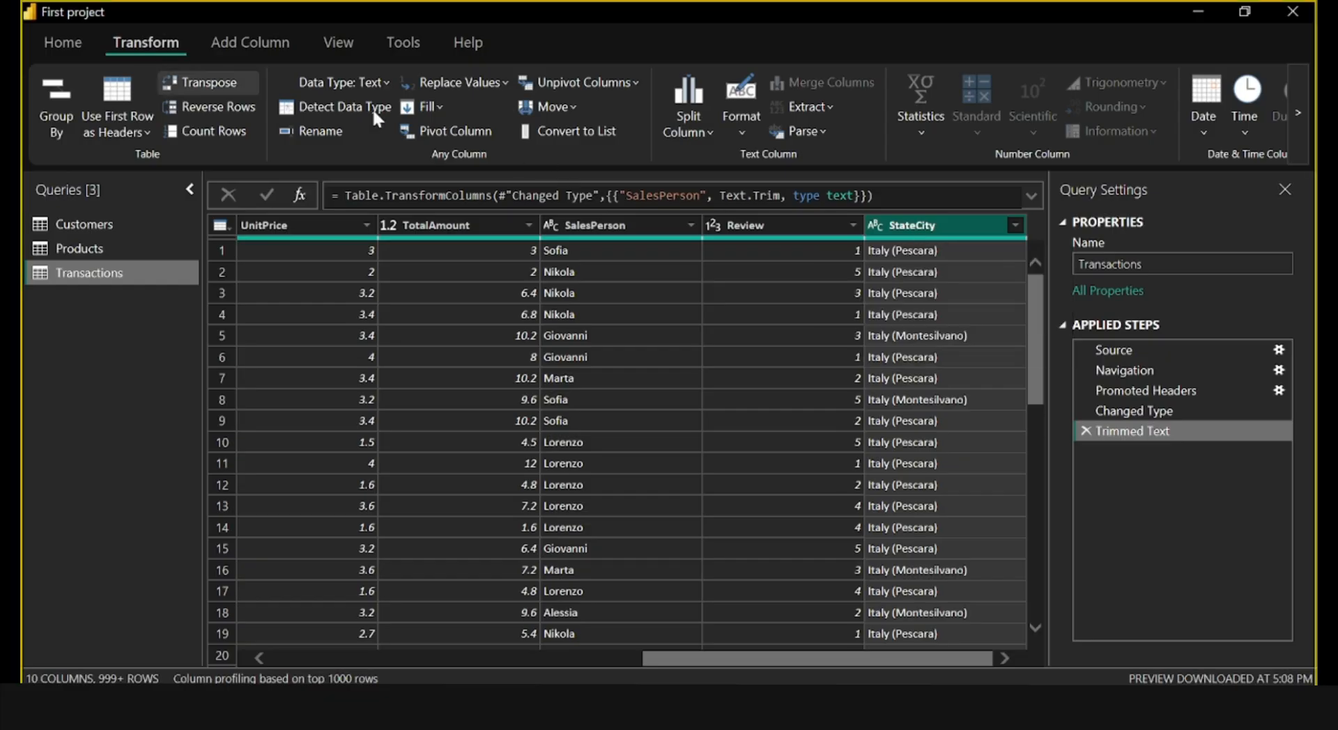
click(686, 118)
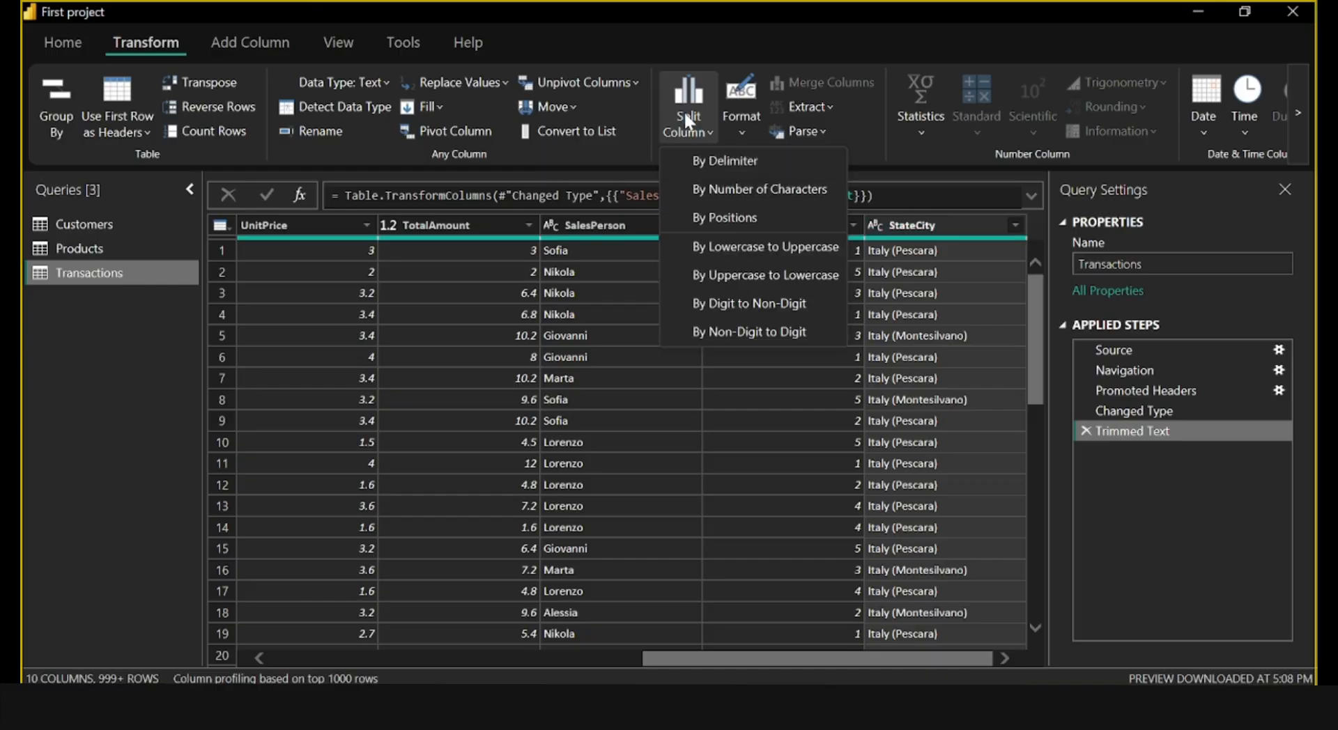
click(704, 155)
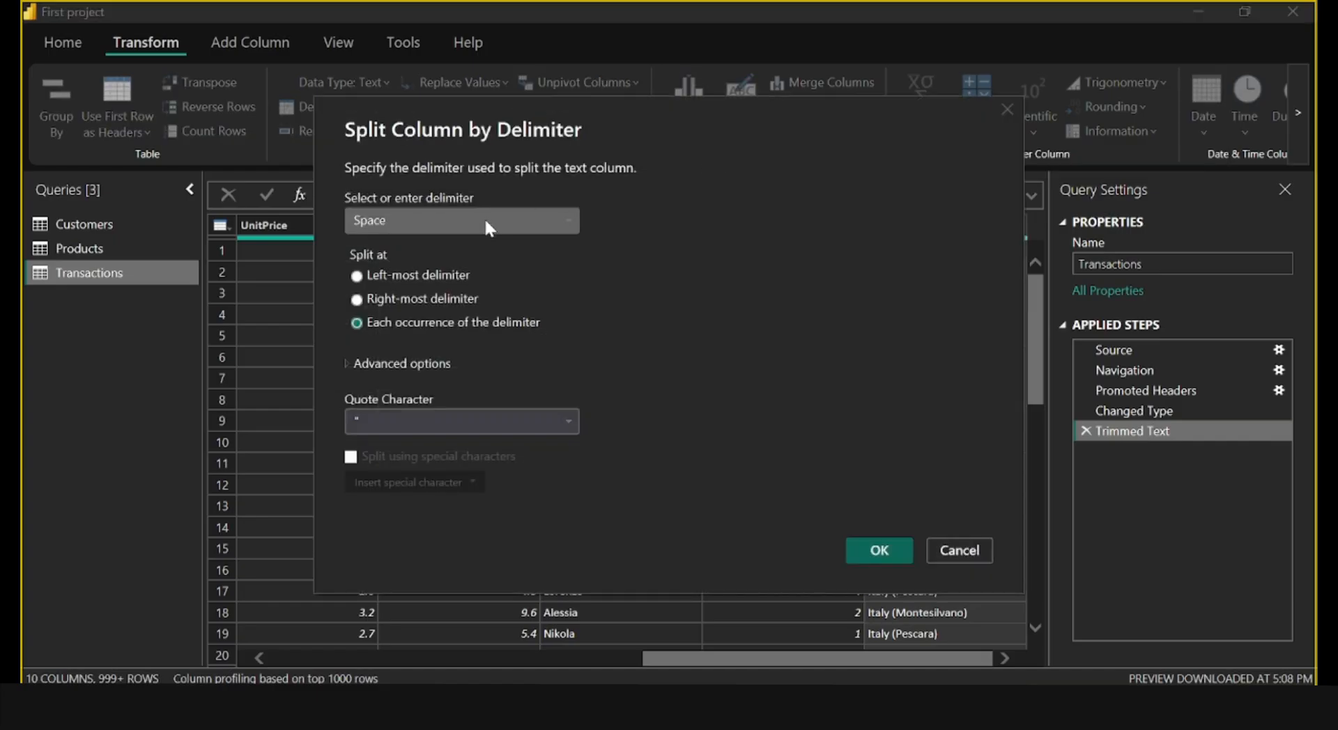
click(484, 220)
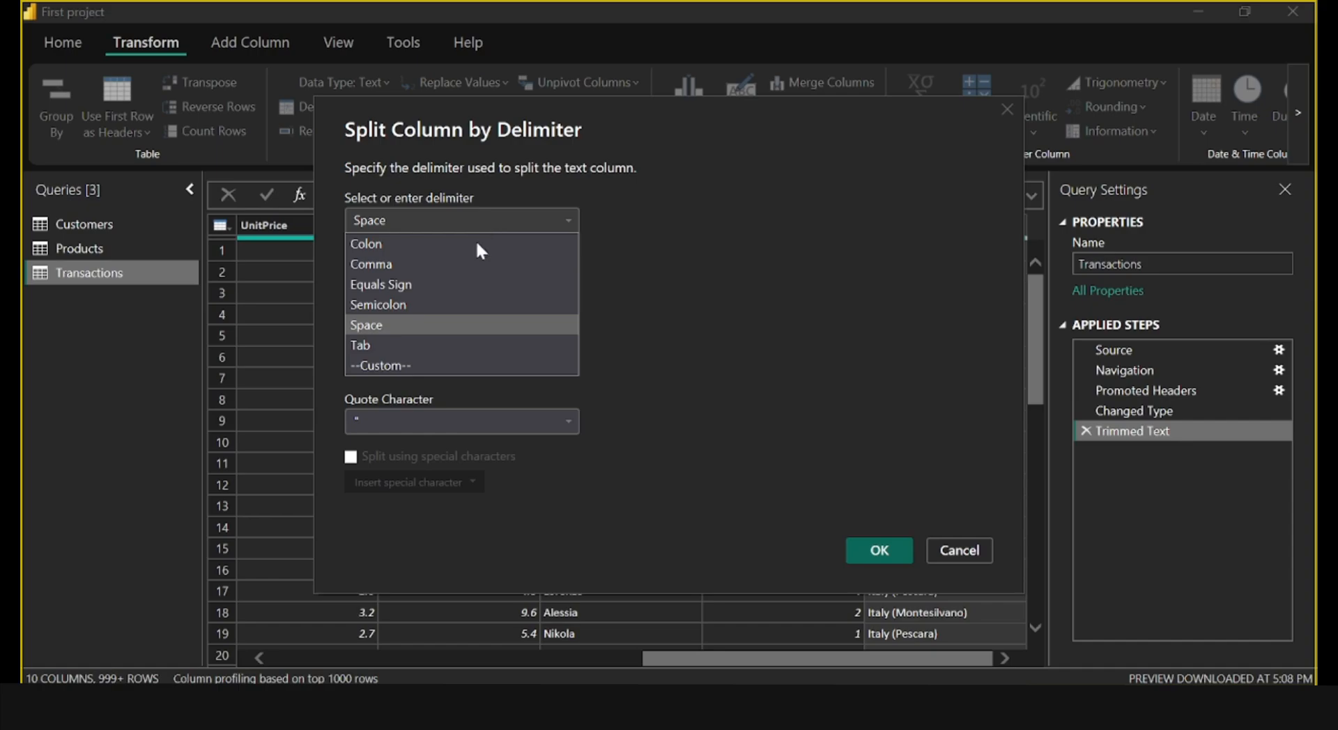
click(417, 361)
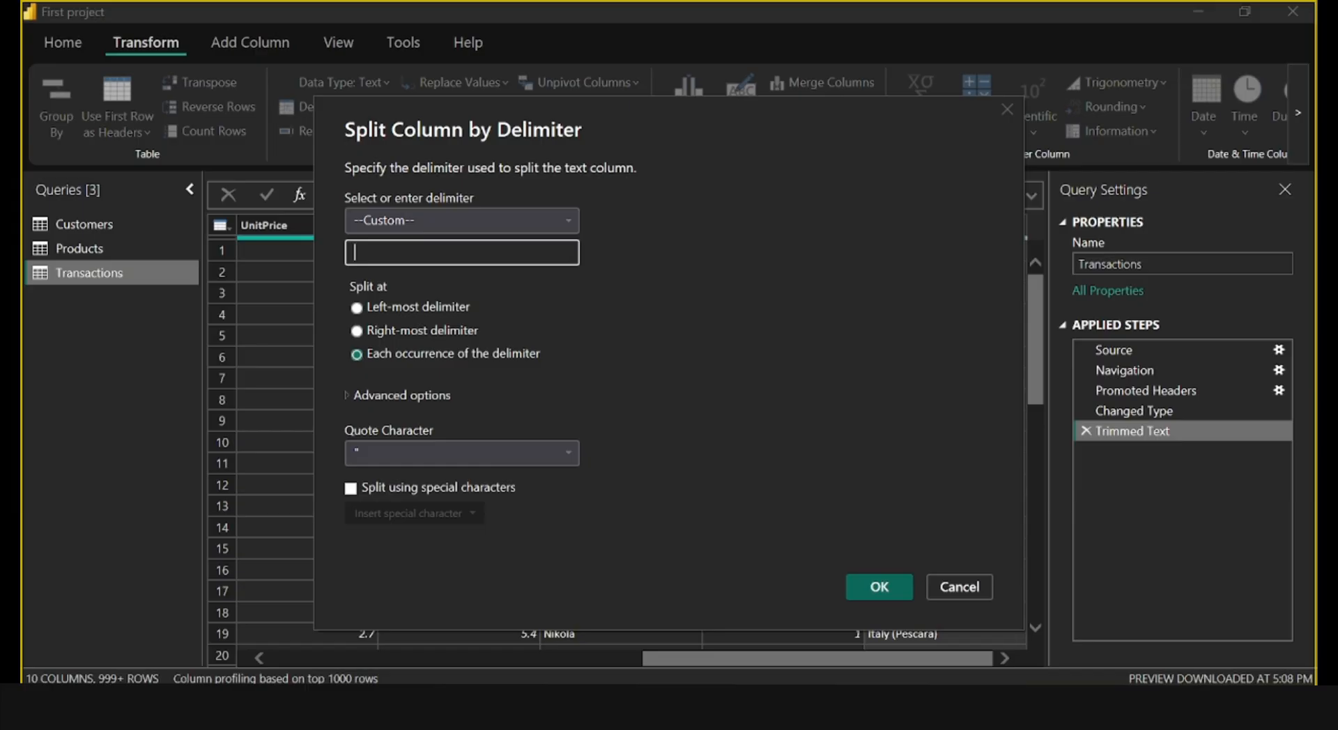
text(()
click(356, 308)
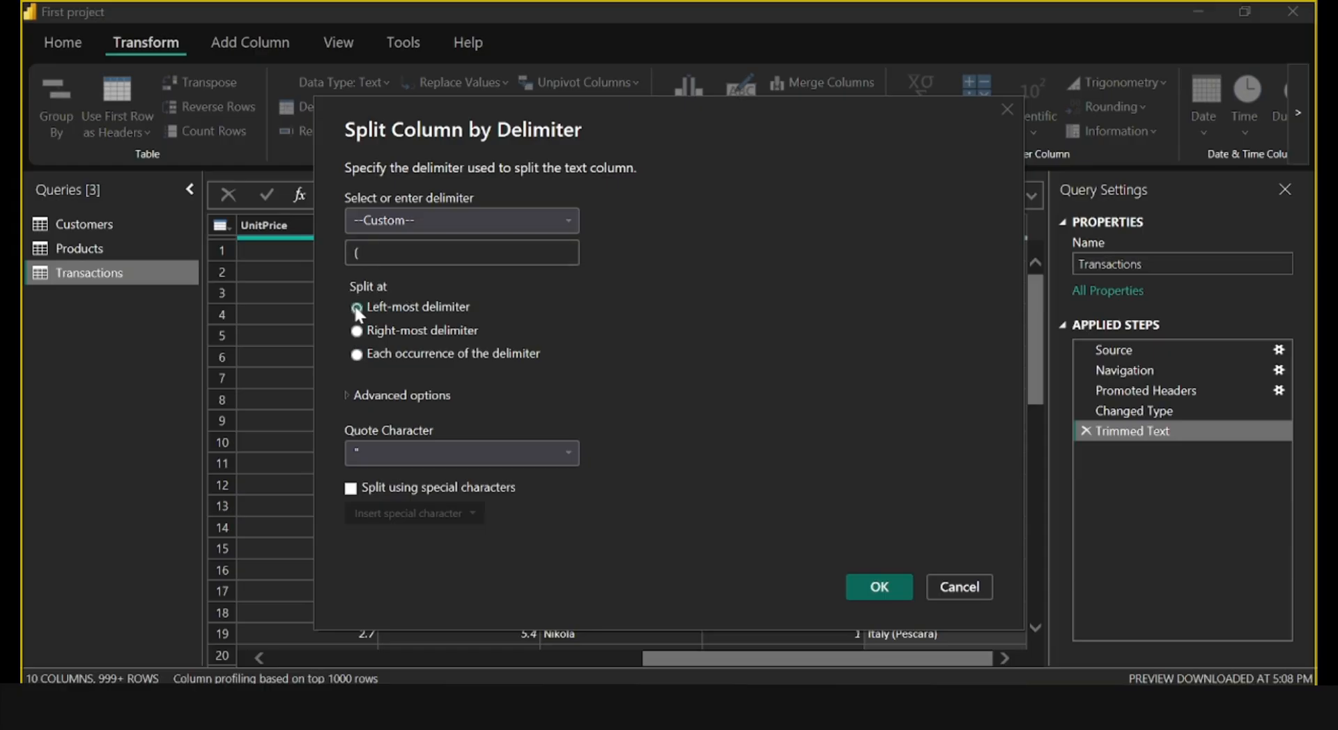
click(860, 588)
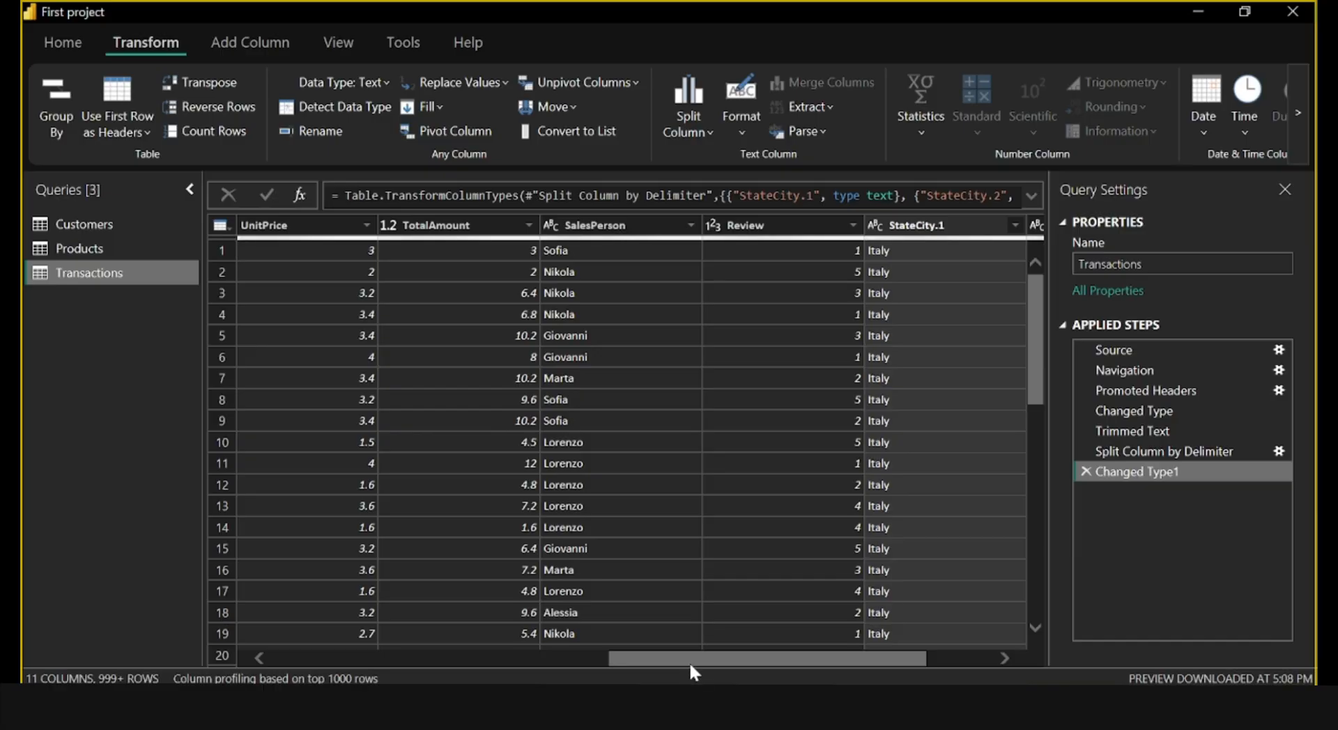
Rename the StateCity.1 column in the Transactions query as State.
drag(721, 660, 857, 658)
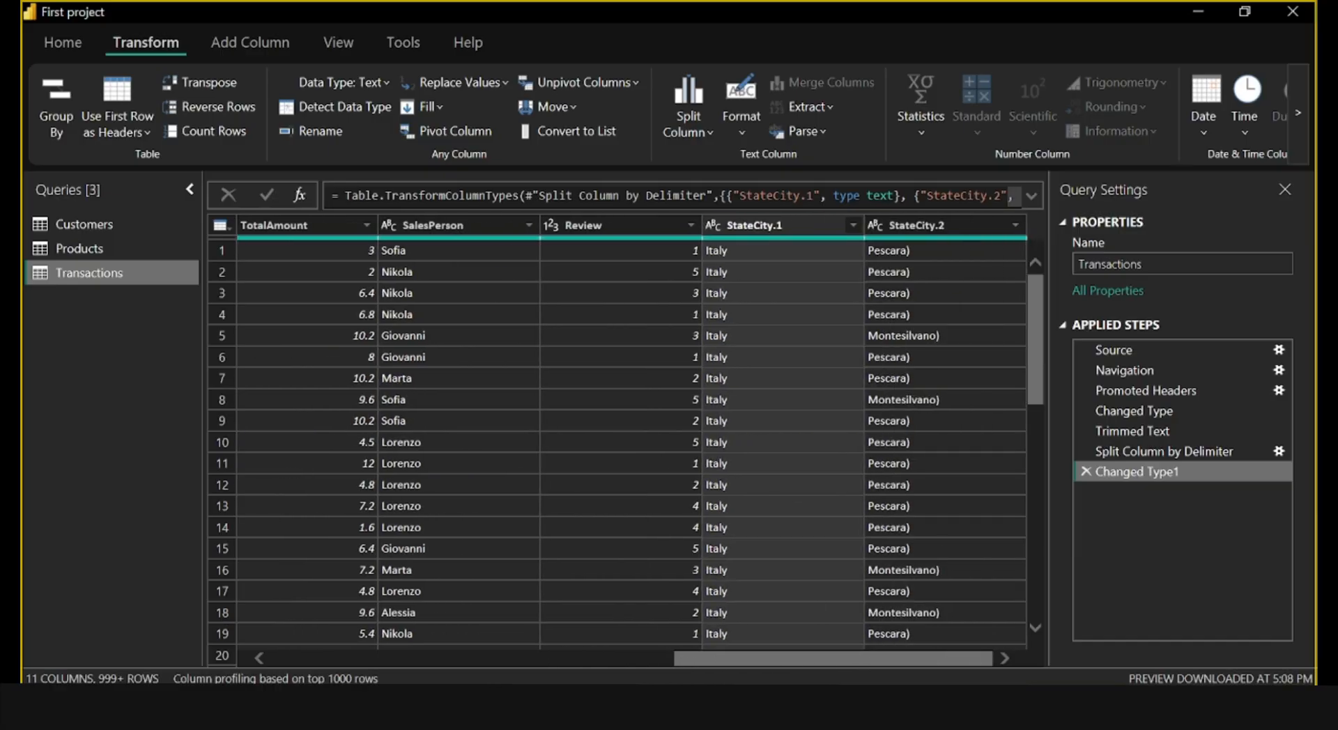
click(801, 212)
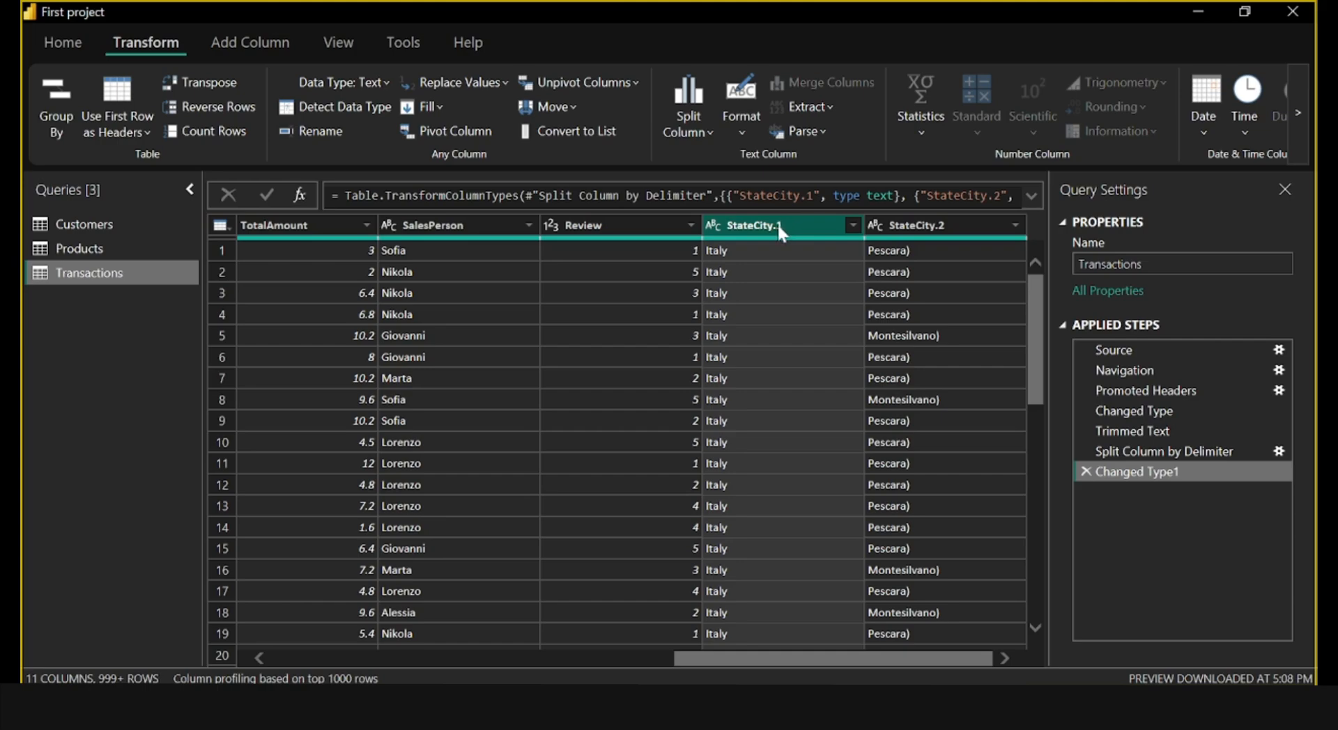
double_click(777, 223)
text(State)
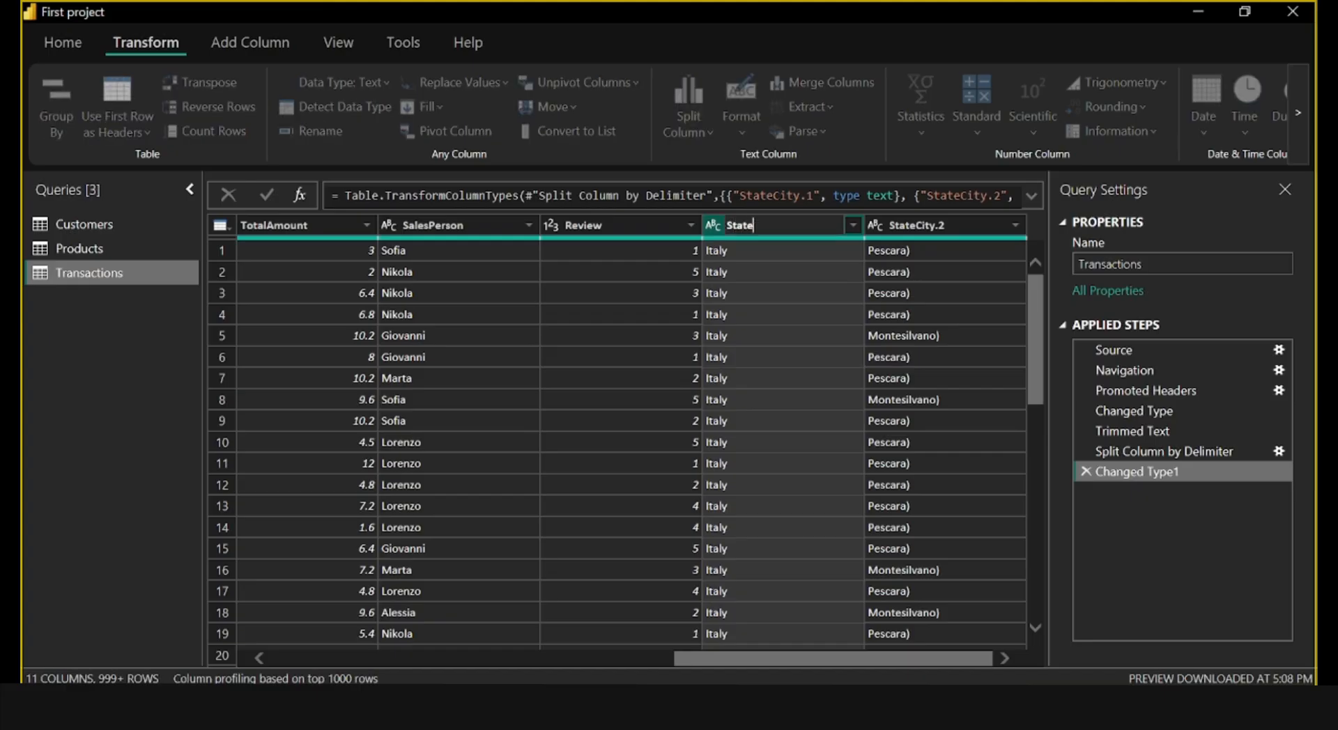
key(Return)
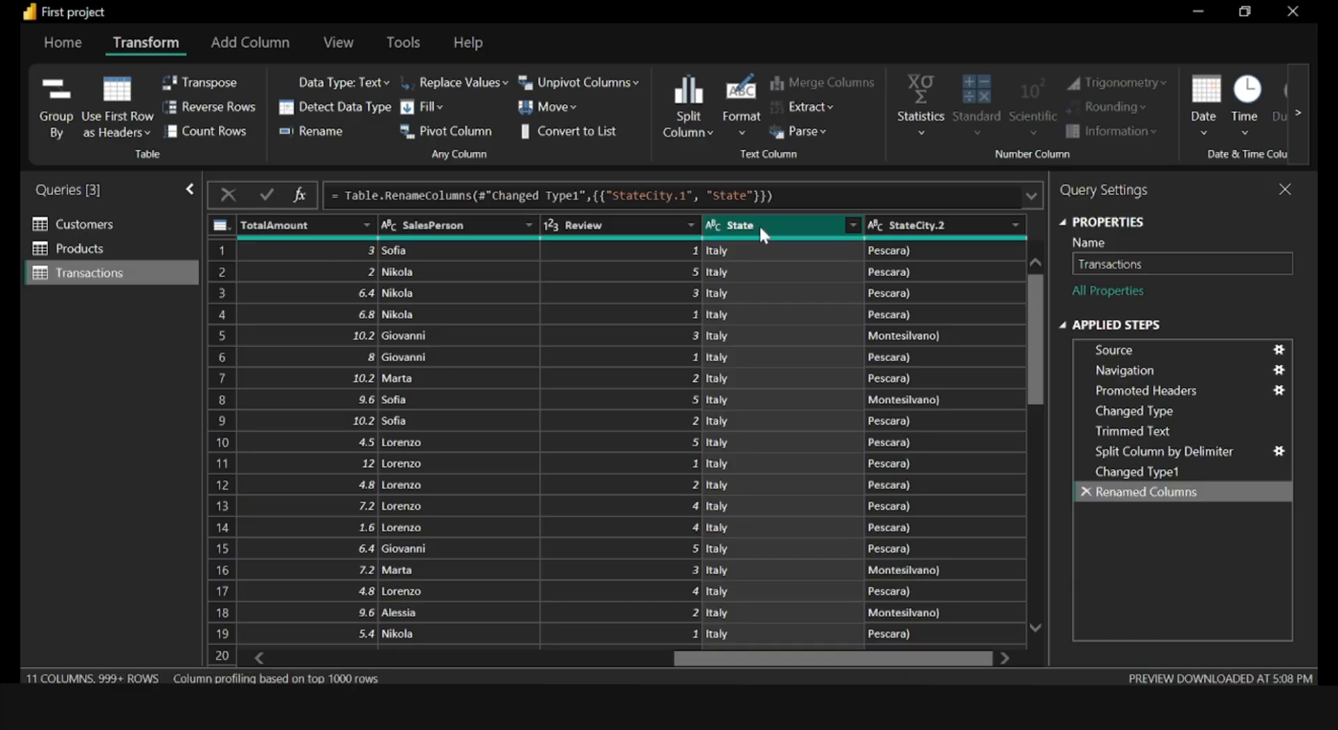
Replace every ")" in the StateCity.2 column of the Transactions query with an empty value.
click(924, 226)
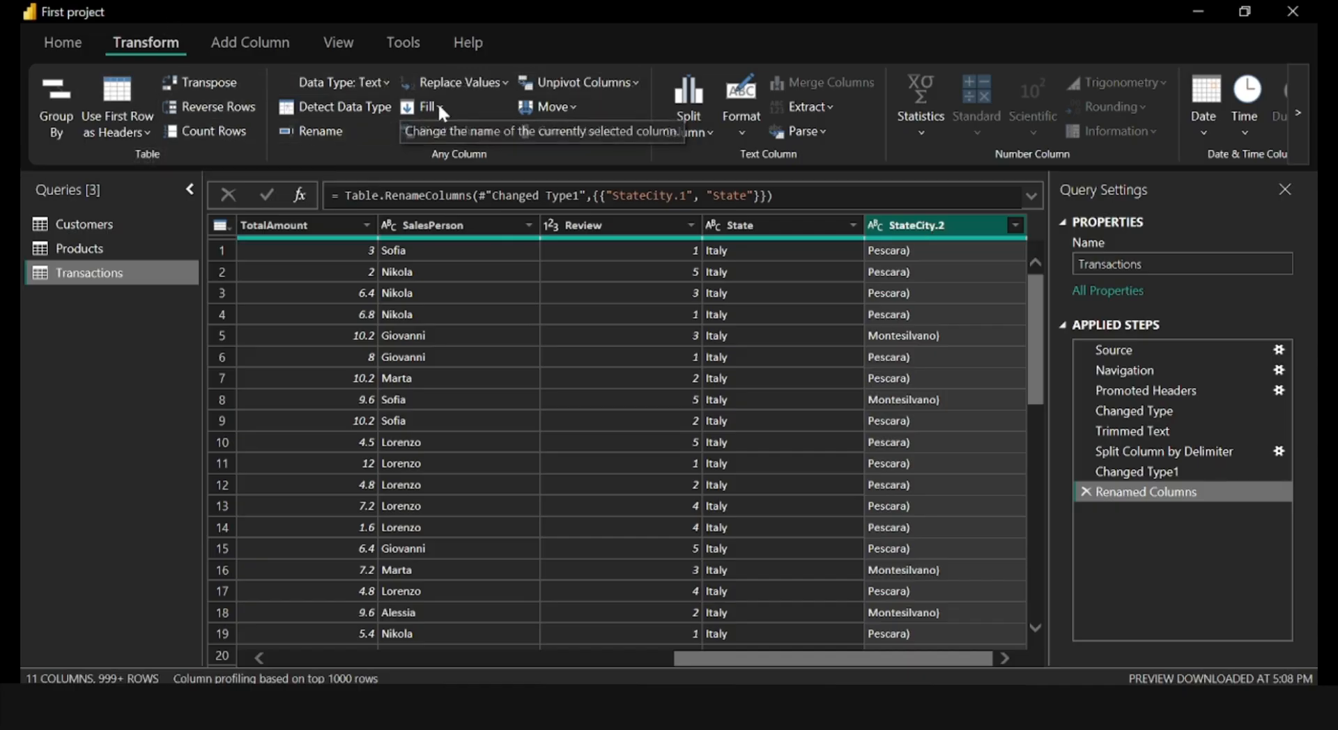
click(466, 77)
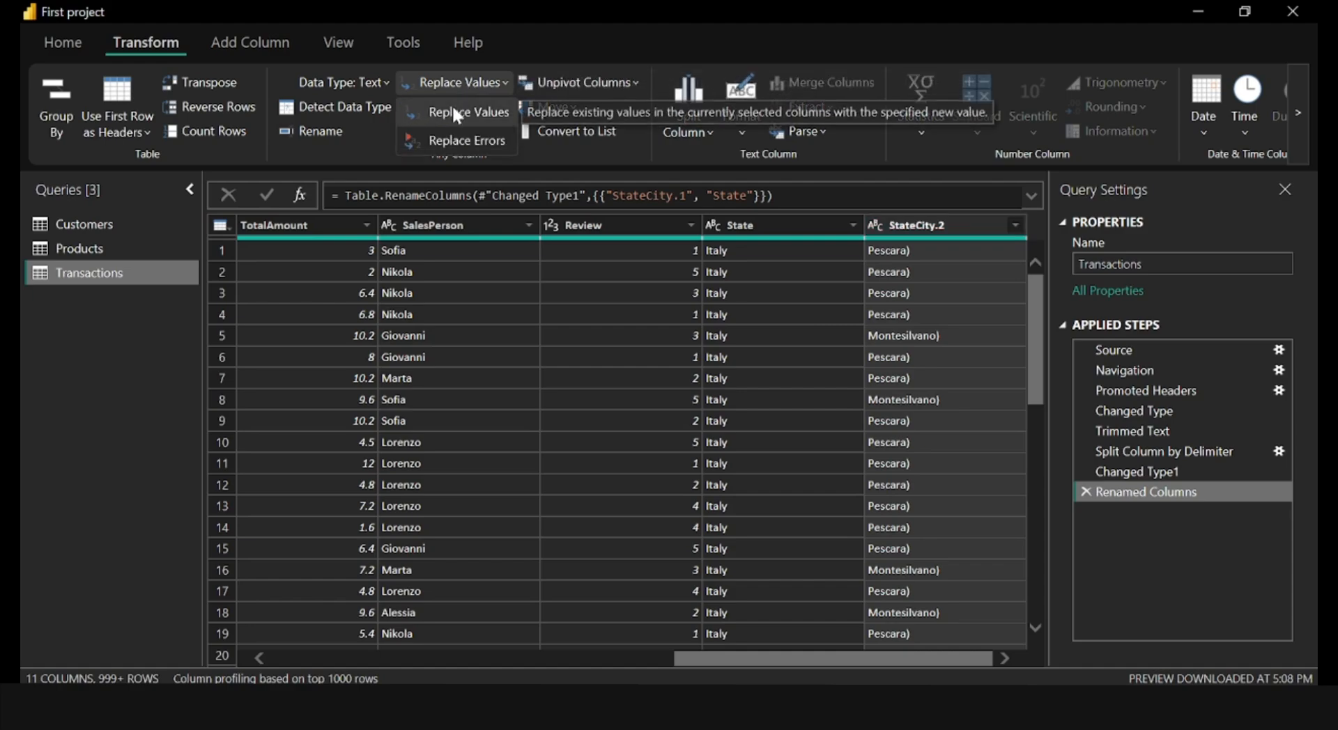
click(452, 103)
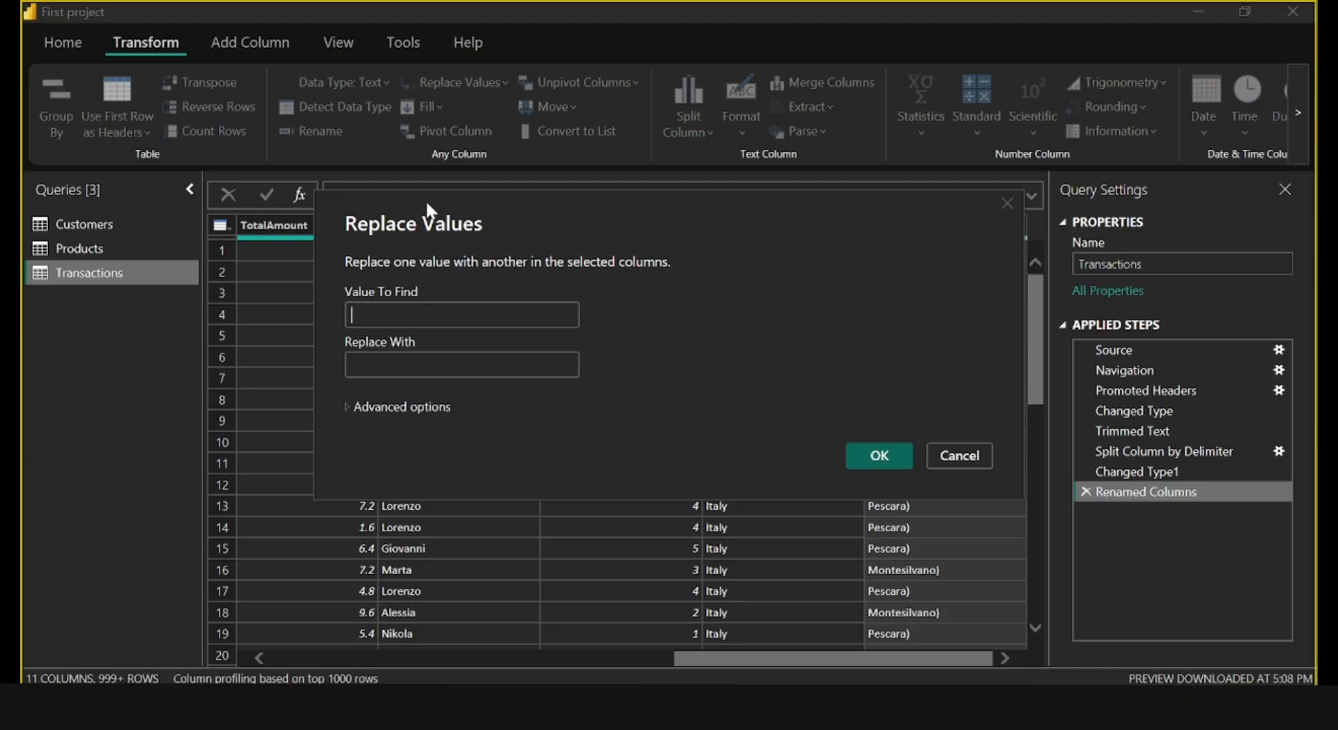
text())
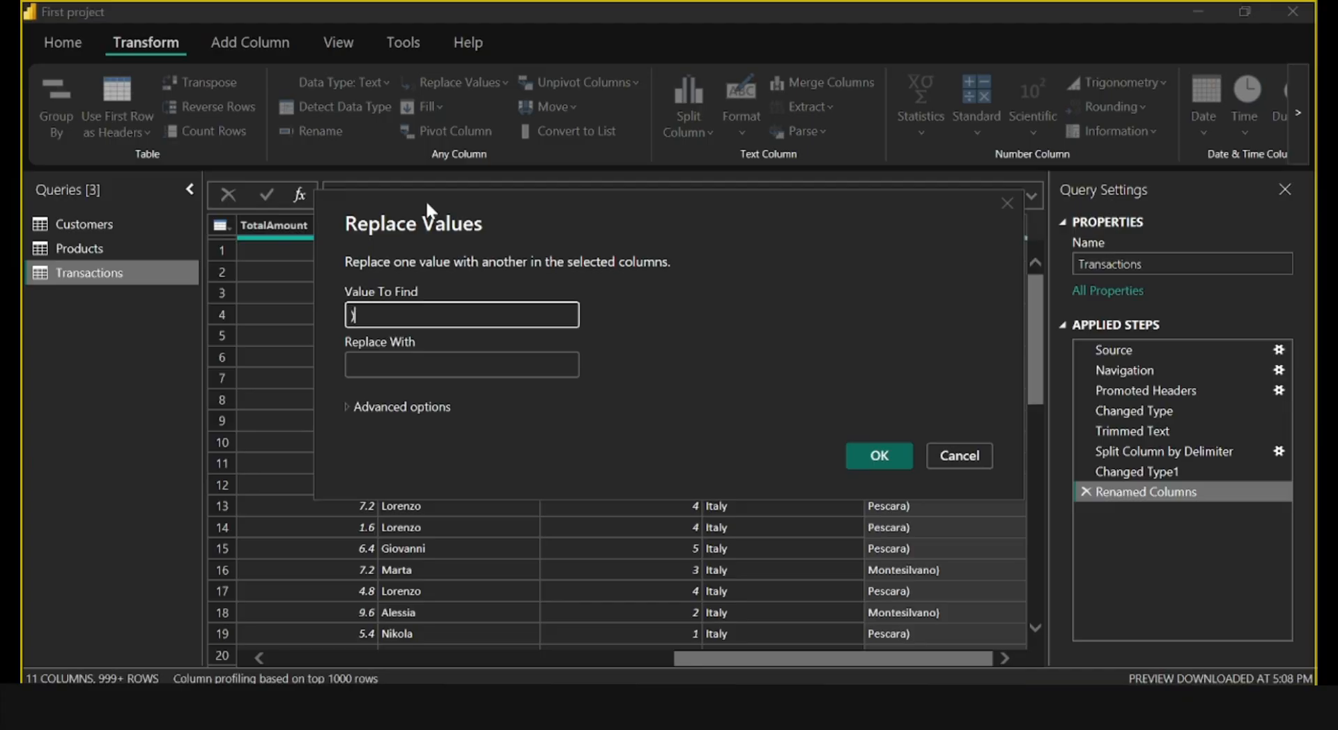
click(401, 362)
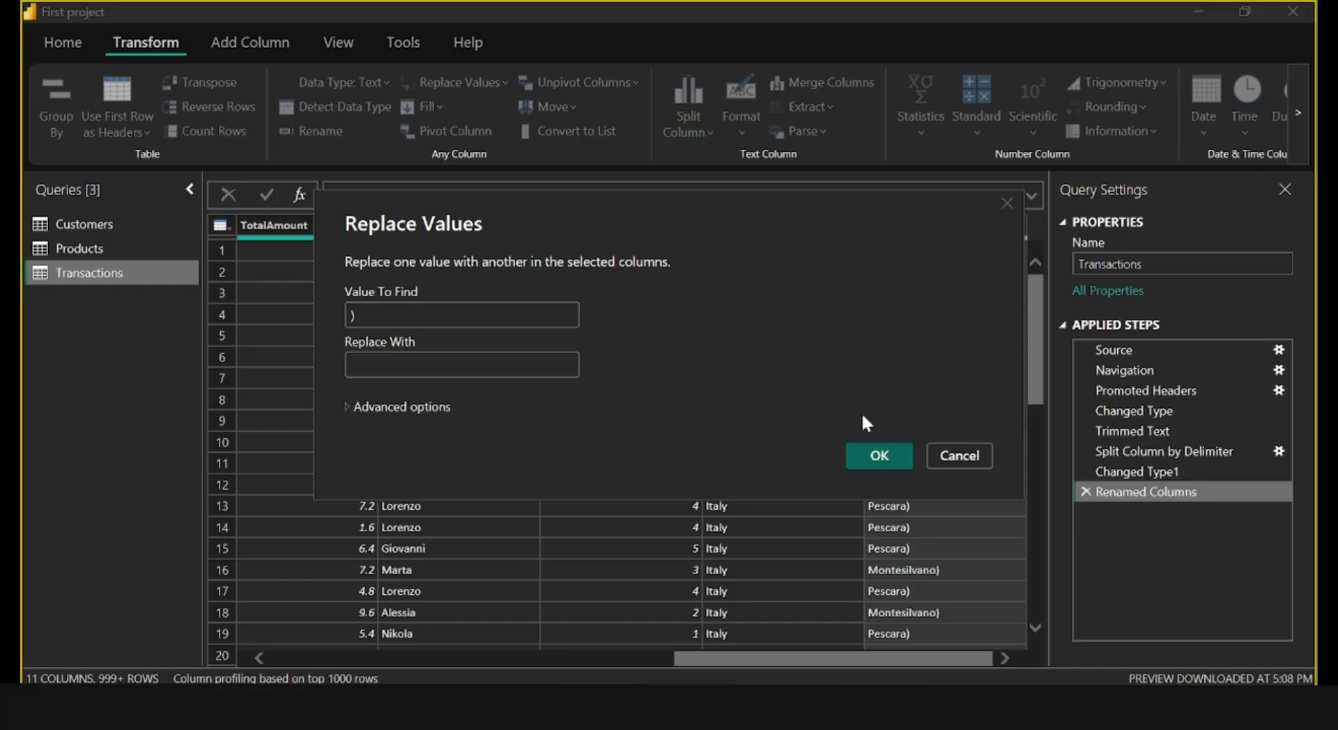
click(863, 459)
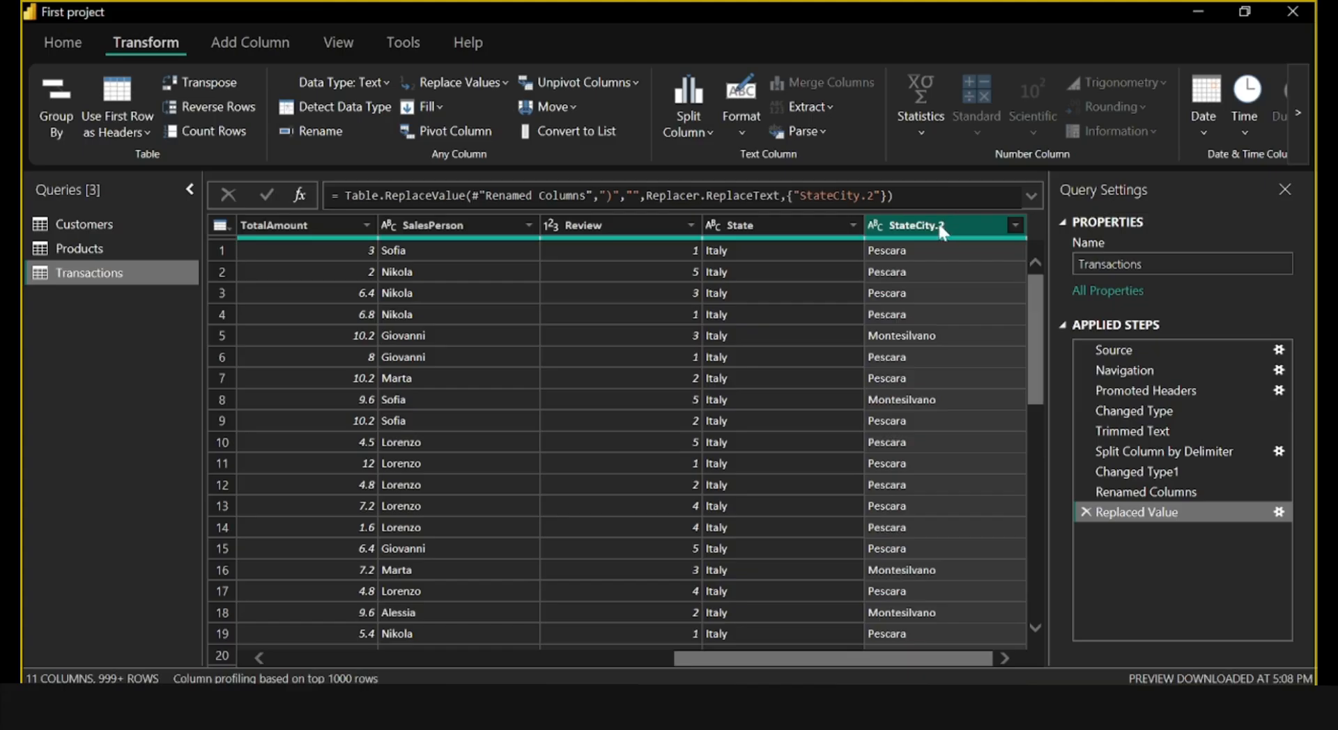
Rename the StateCity.2 column in the Transactions query as City.
double_click(940, 228)
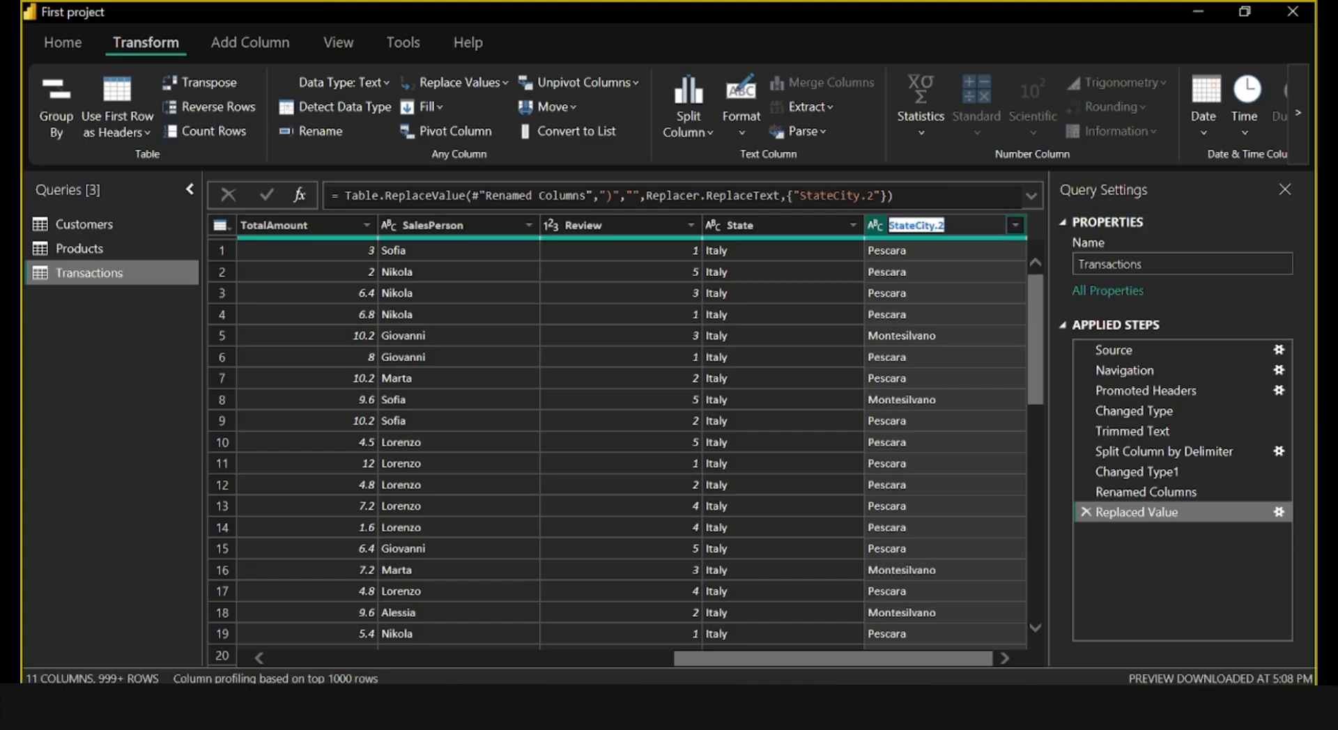
text(city)
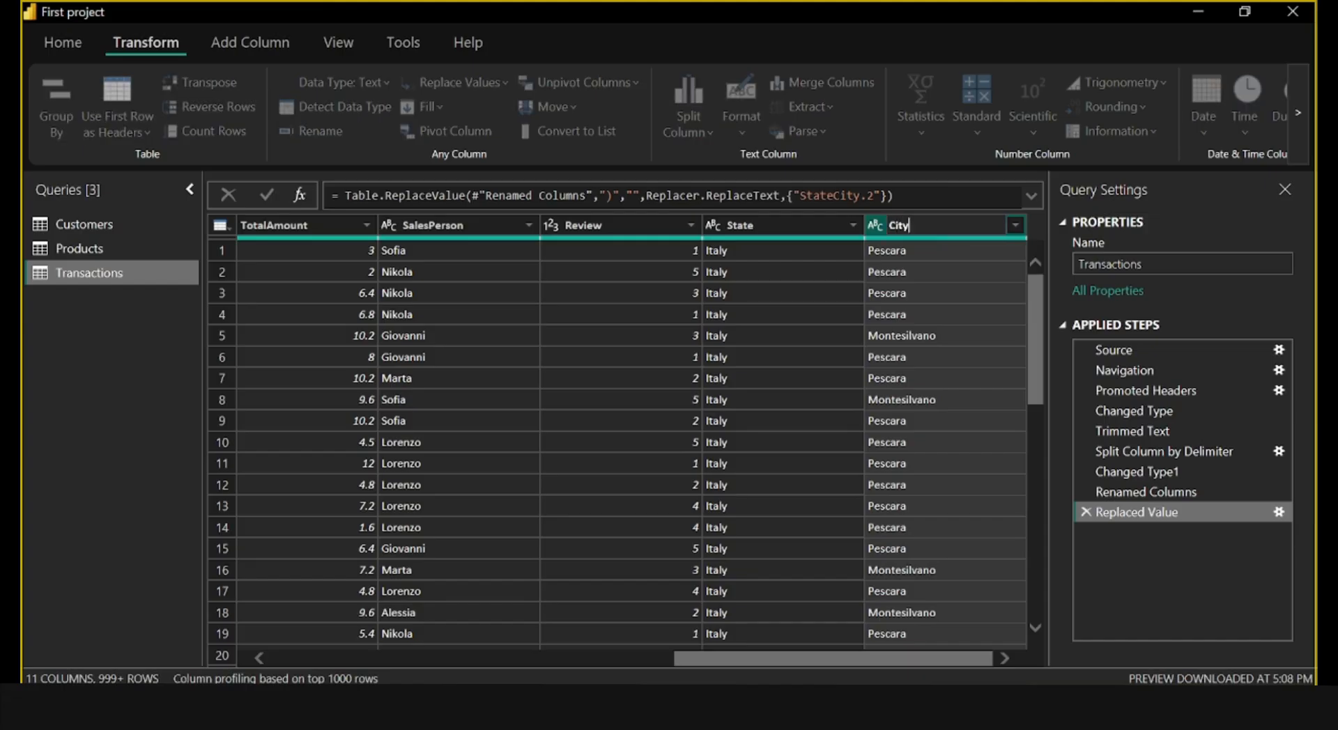
key(Return)
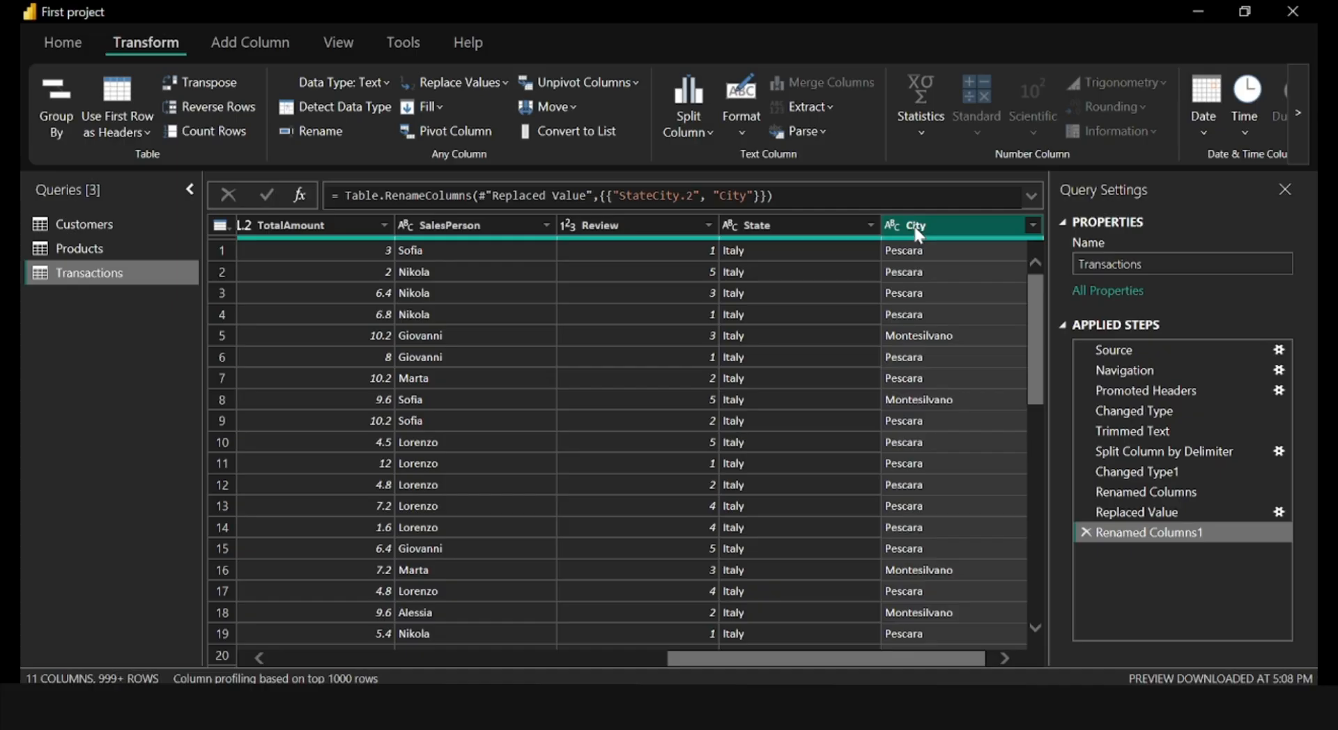
Remove blank rows from the Transactions query.
click(914, 226)
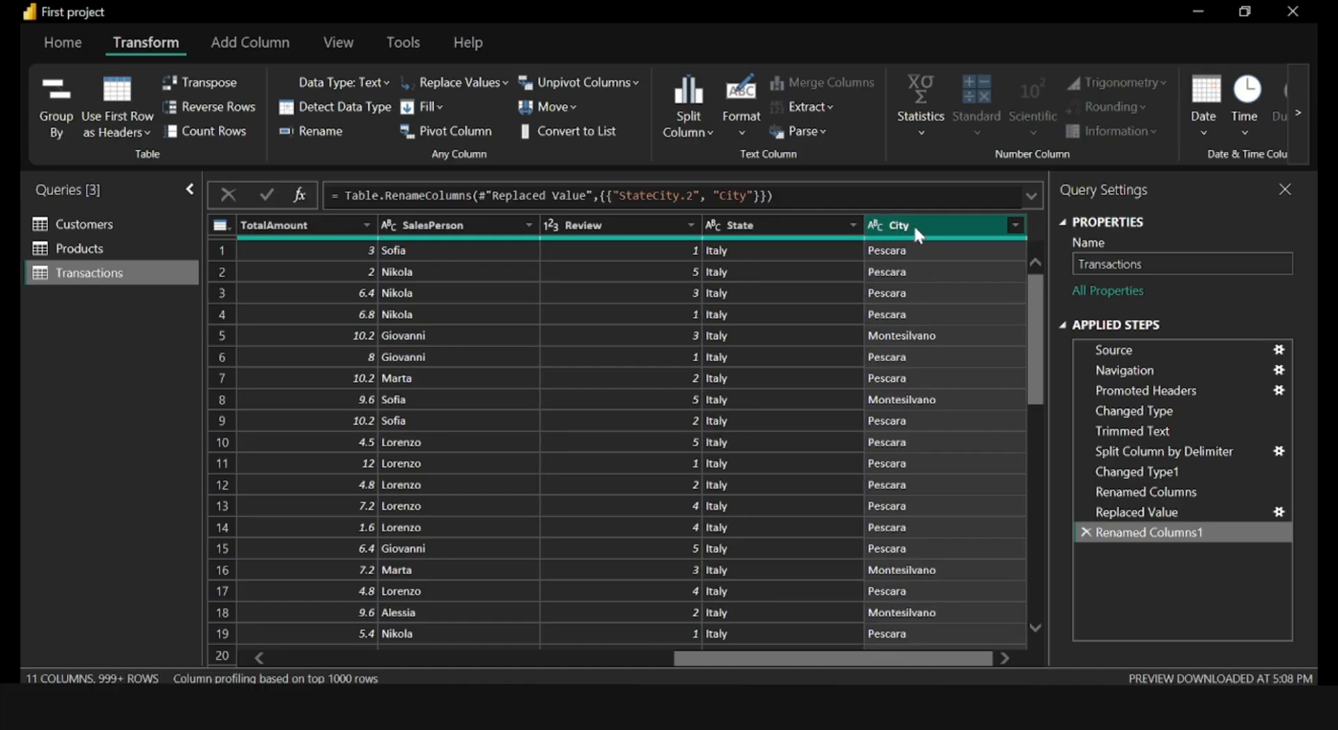
click(64, 44)
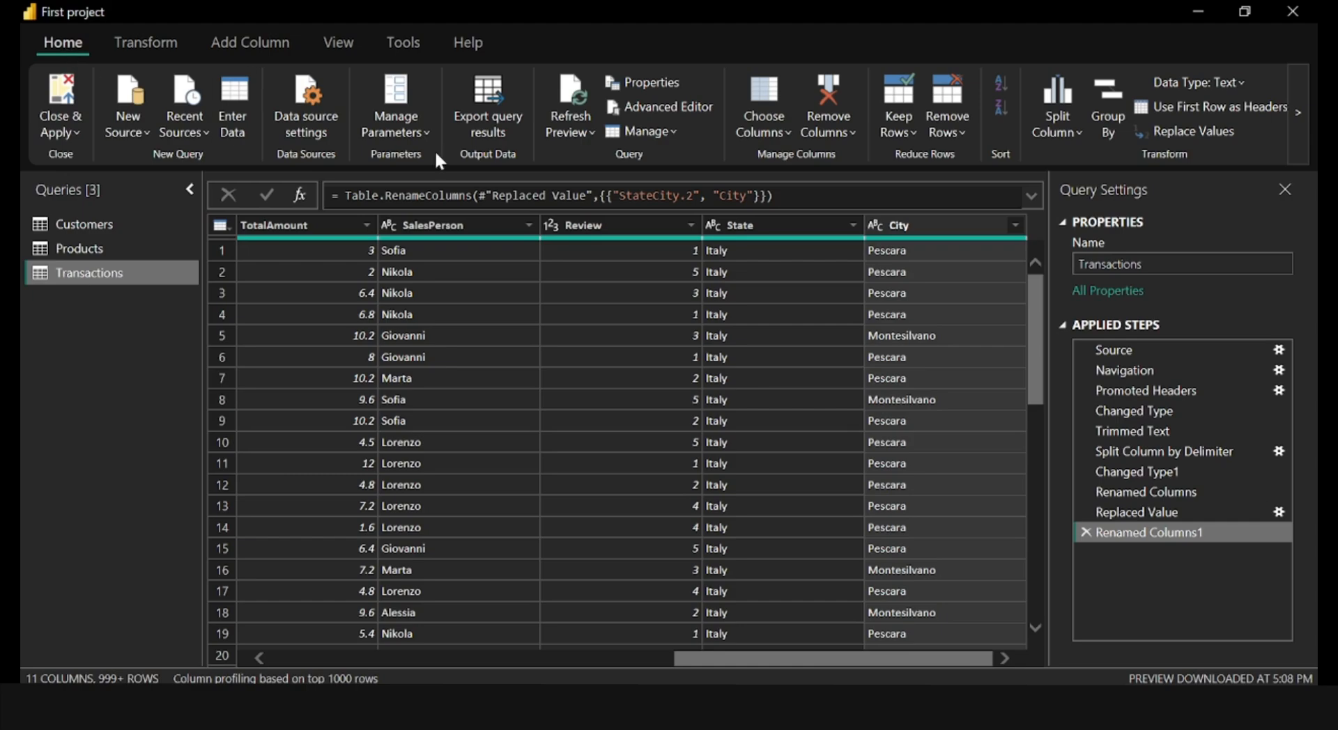
click(956, 137)
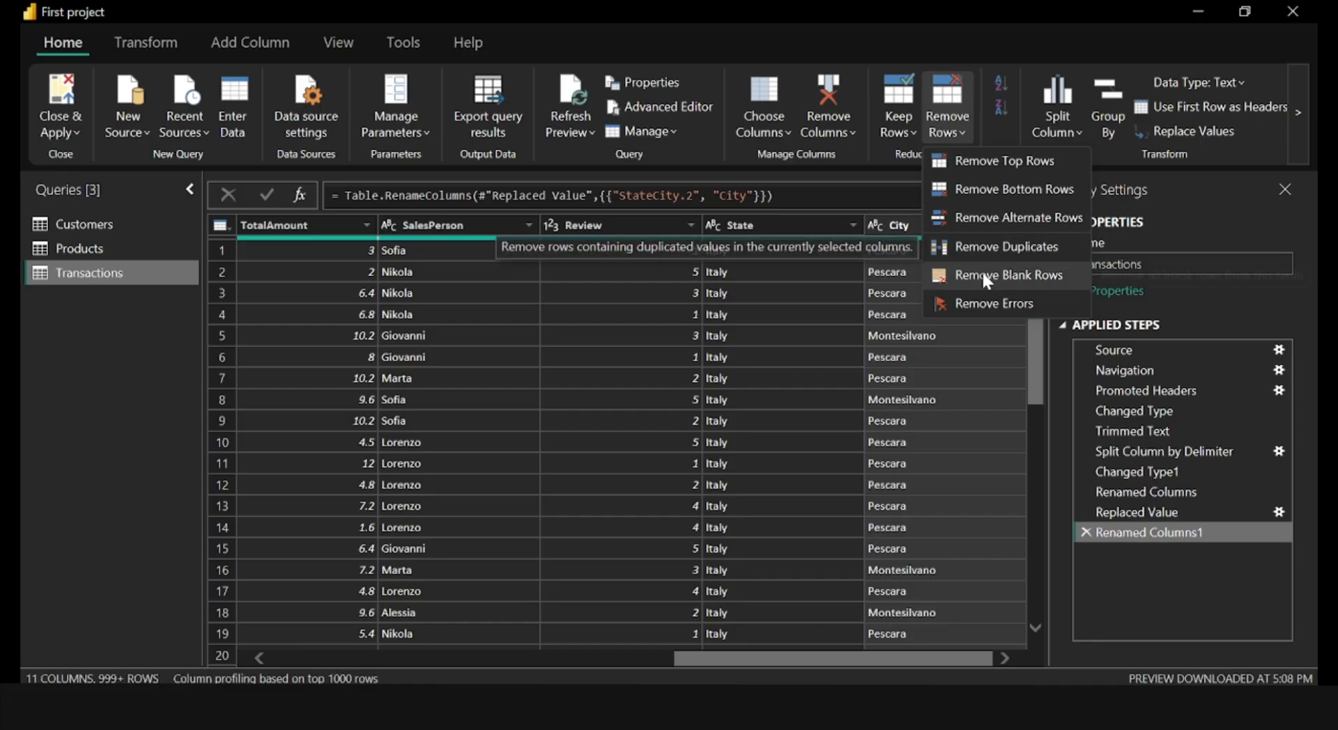
click(988, 292)
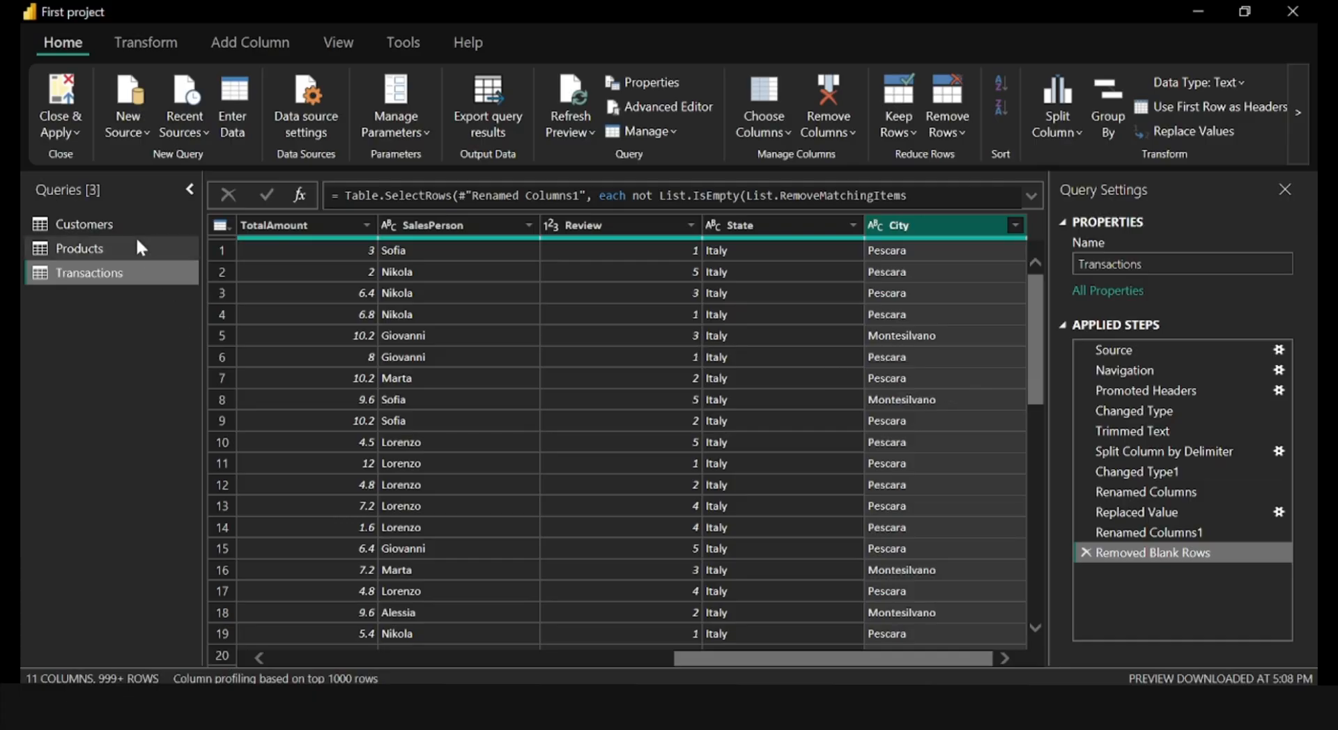
Remove duplicate rows from the Products query based on the ProductID column.
click(124, 223)
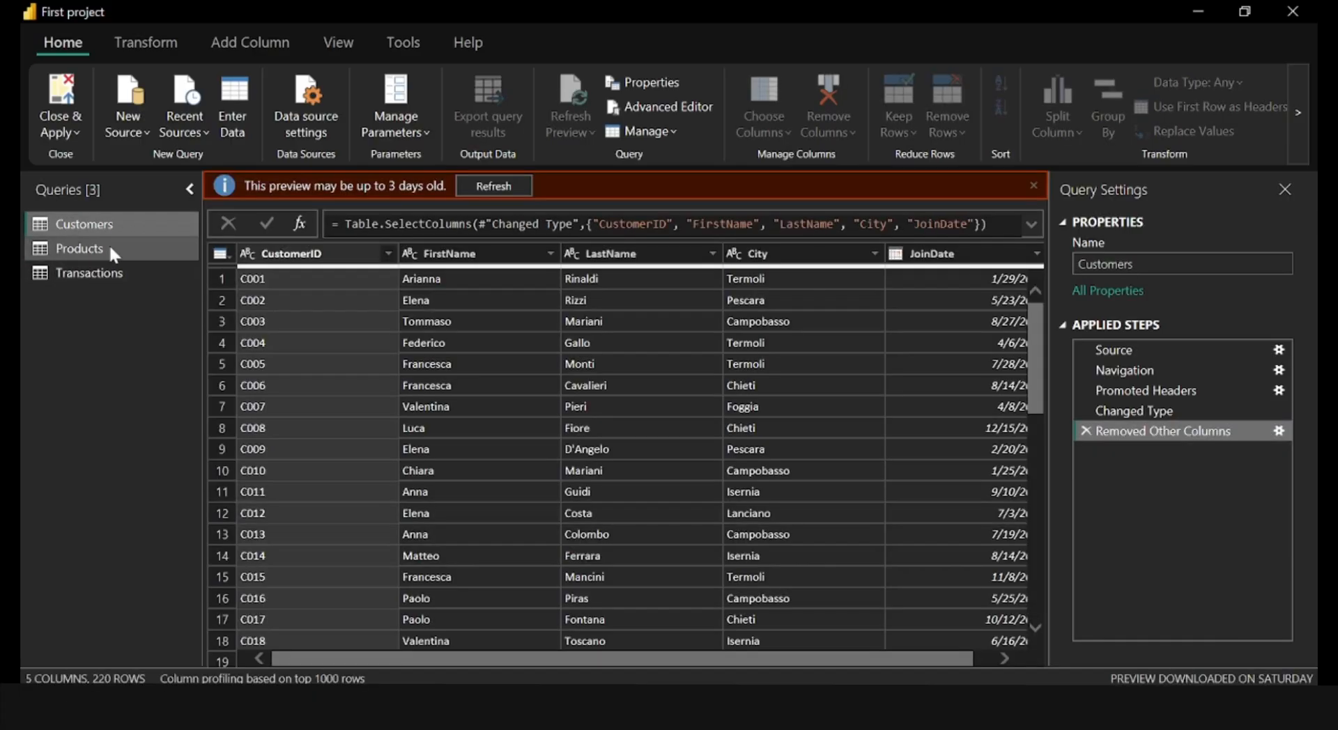
click(106, 248)
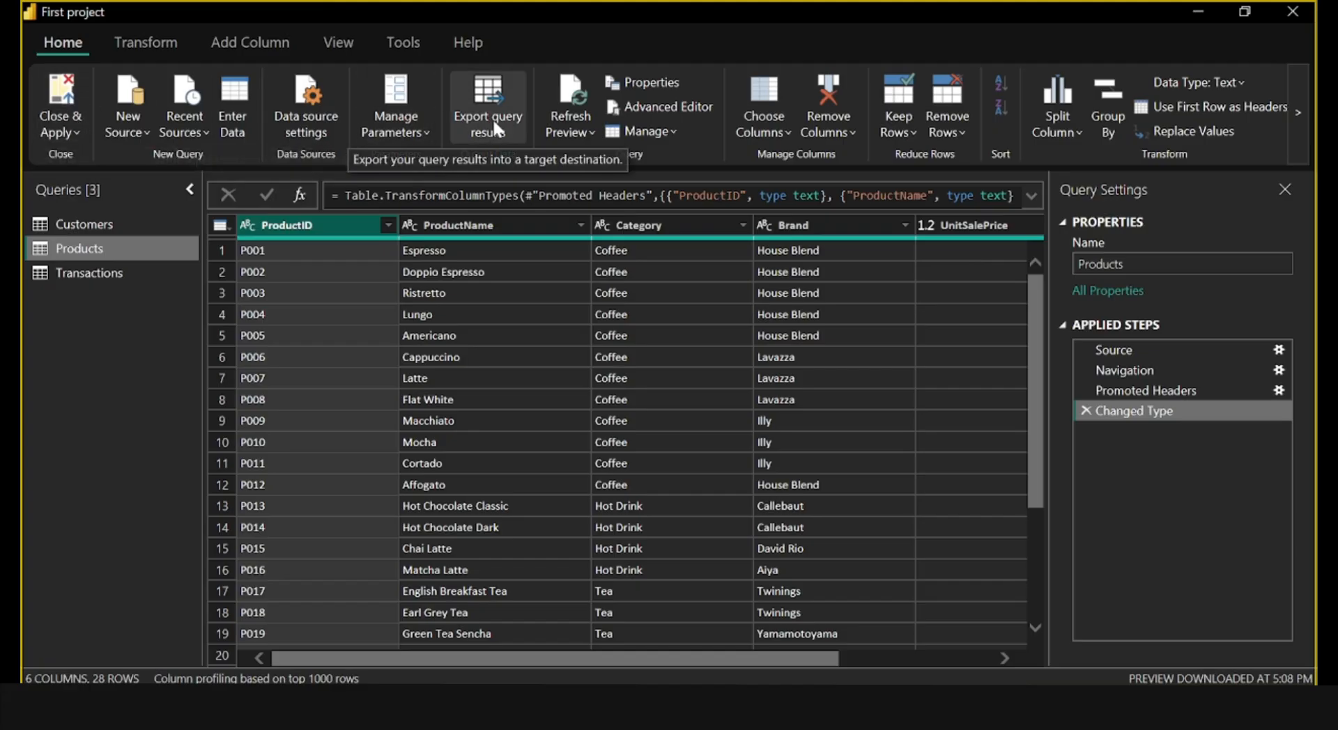
click(960, 137)
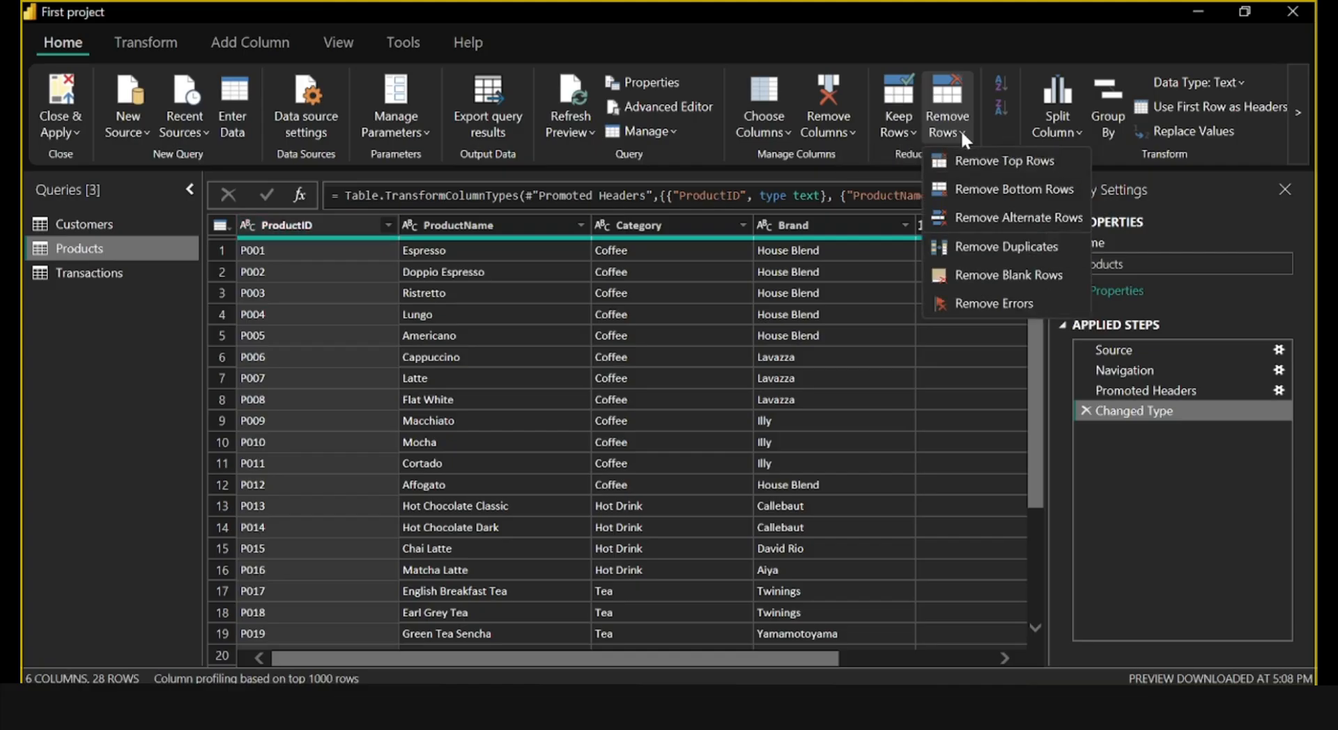
click(984, 254)
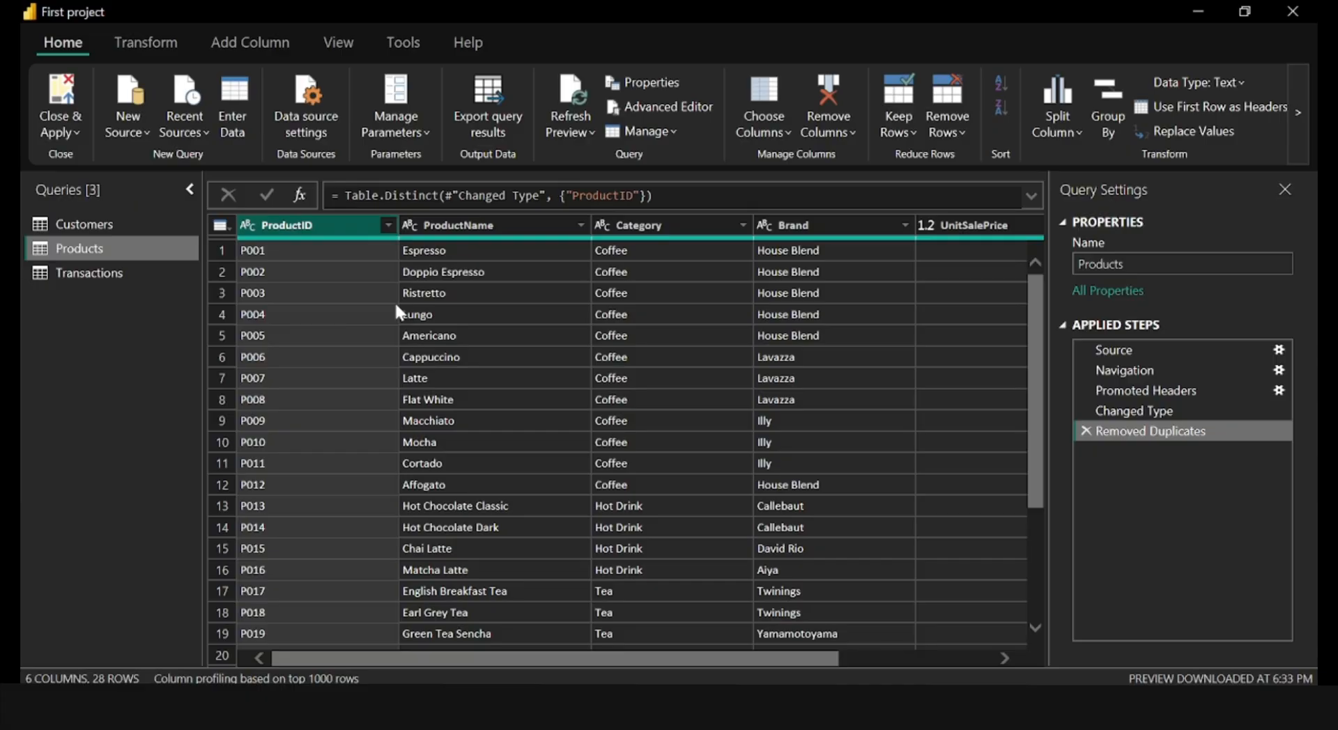
Apply all query changes and close Power Query to load the cleaned tables into the report.
click(72, 131)
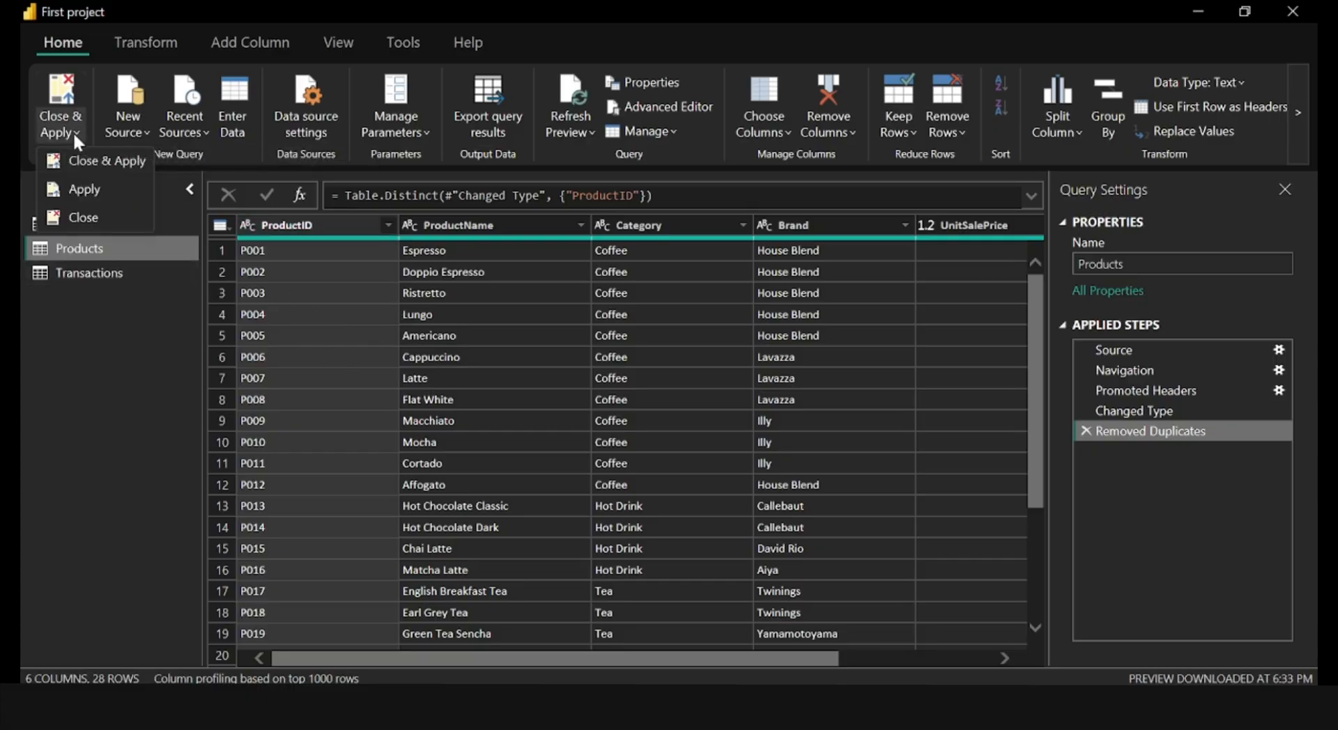
click(90, 160)
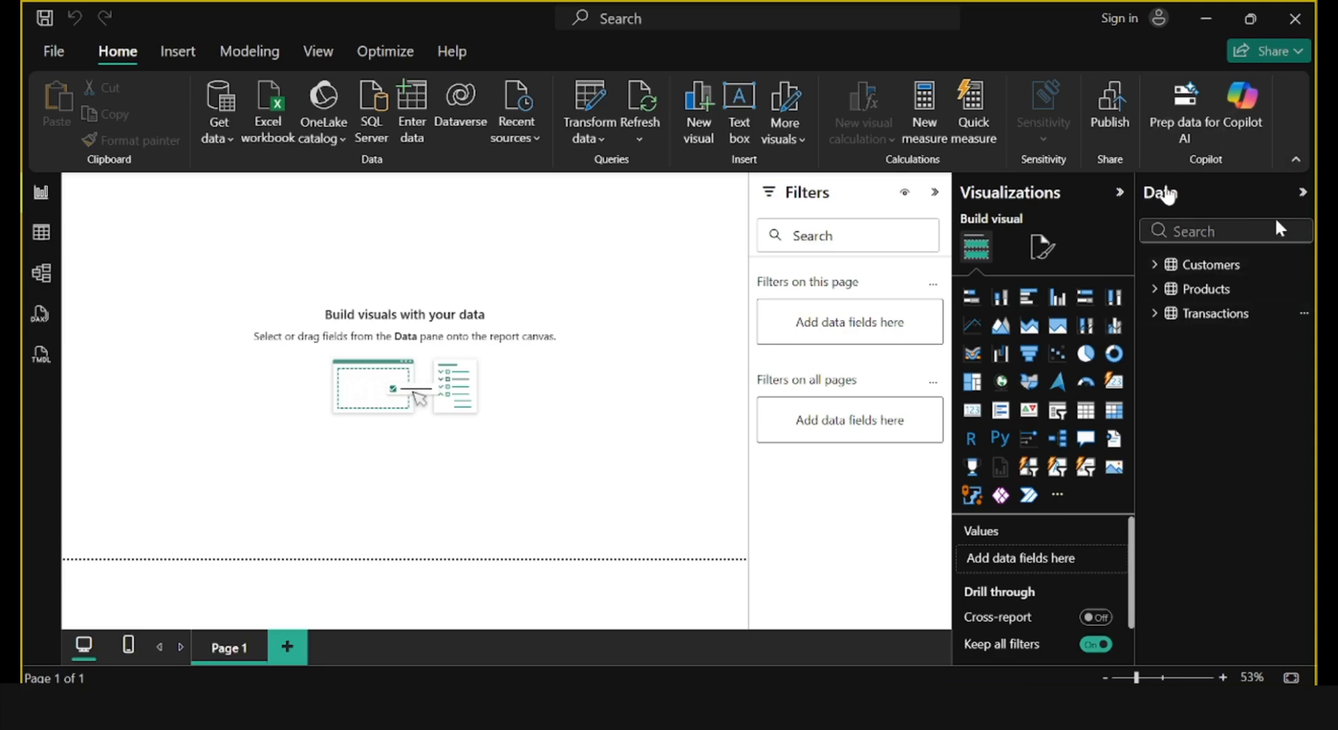
Expand the fields of the Customers, Products and Transactions tables and examine the table relationships in the model view before returning to the report.
click(1155, 265)
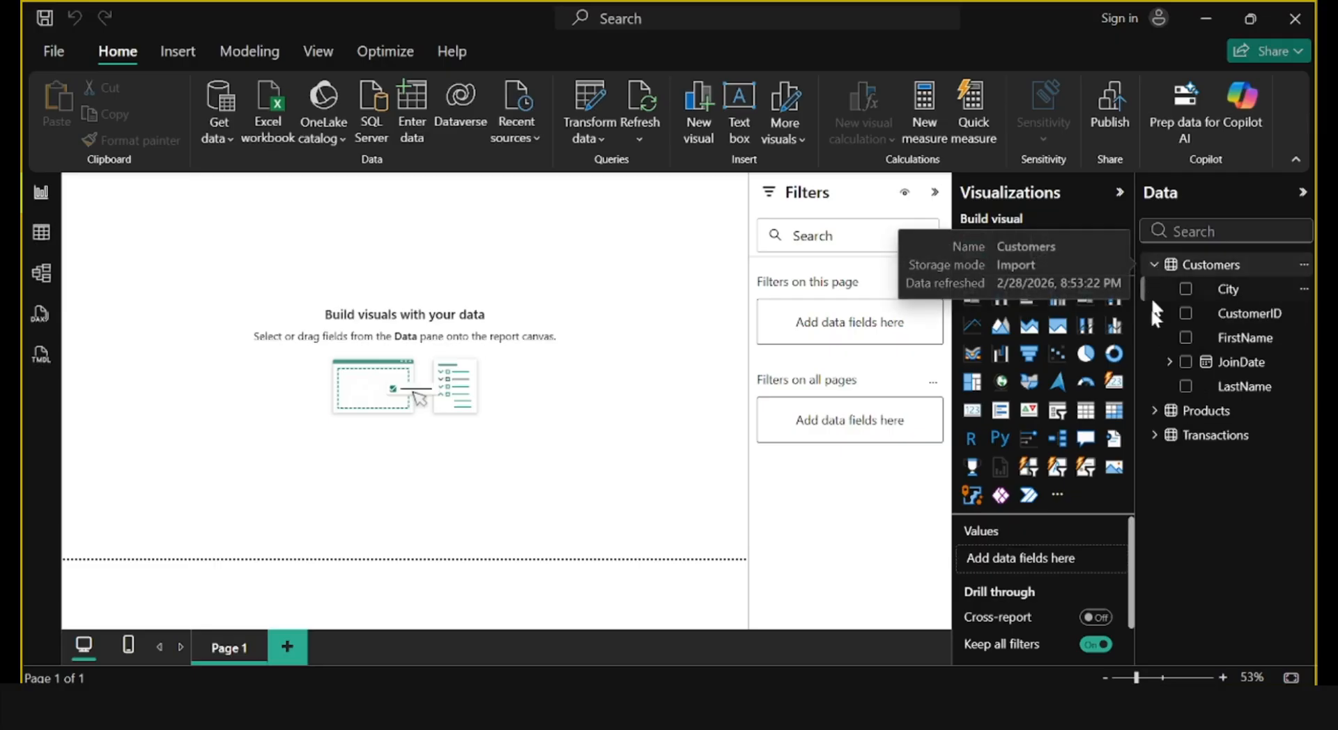
click(1154, 412)
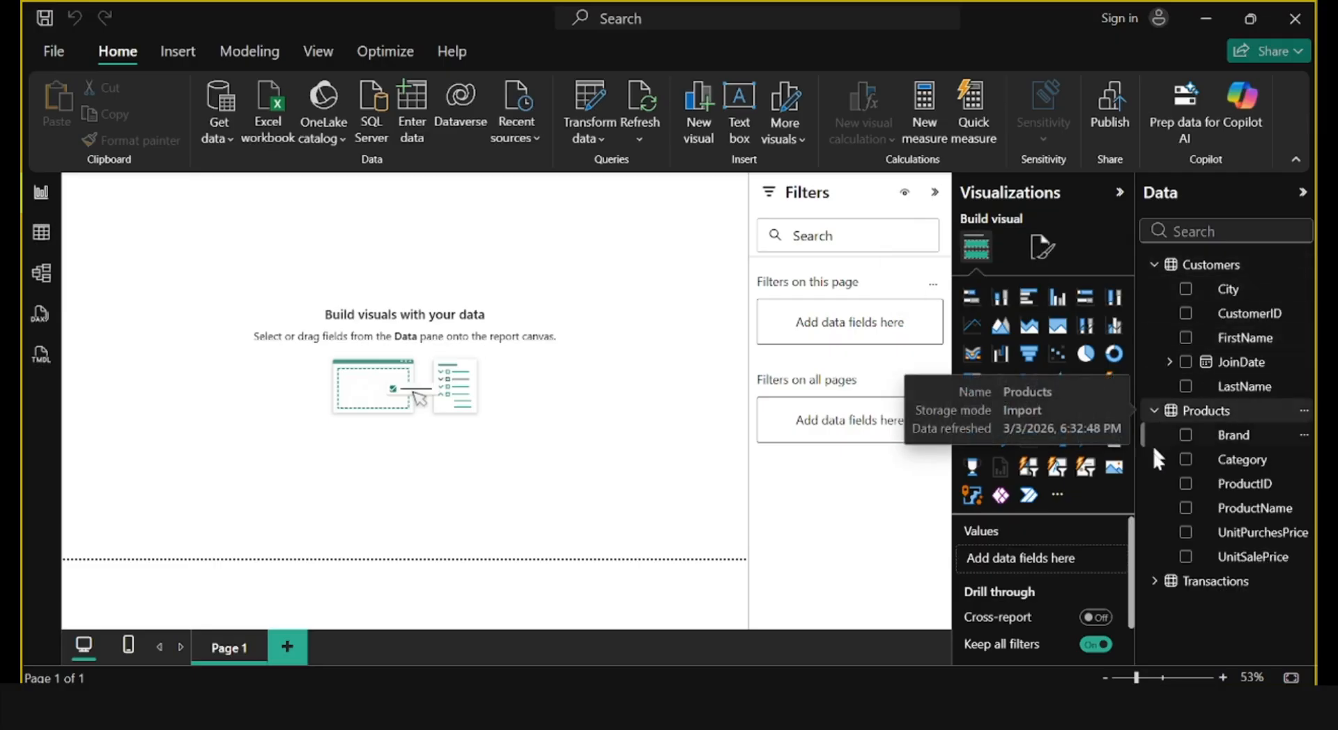
click(1154, 581)
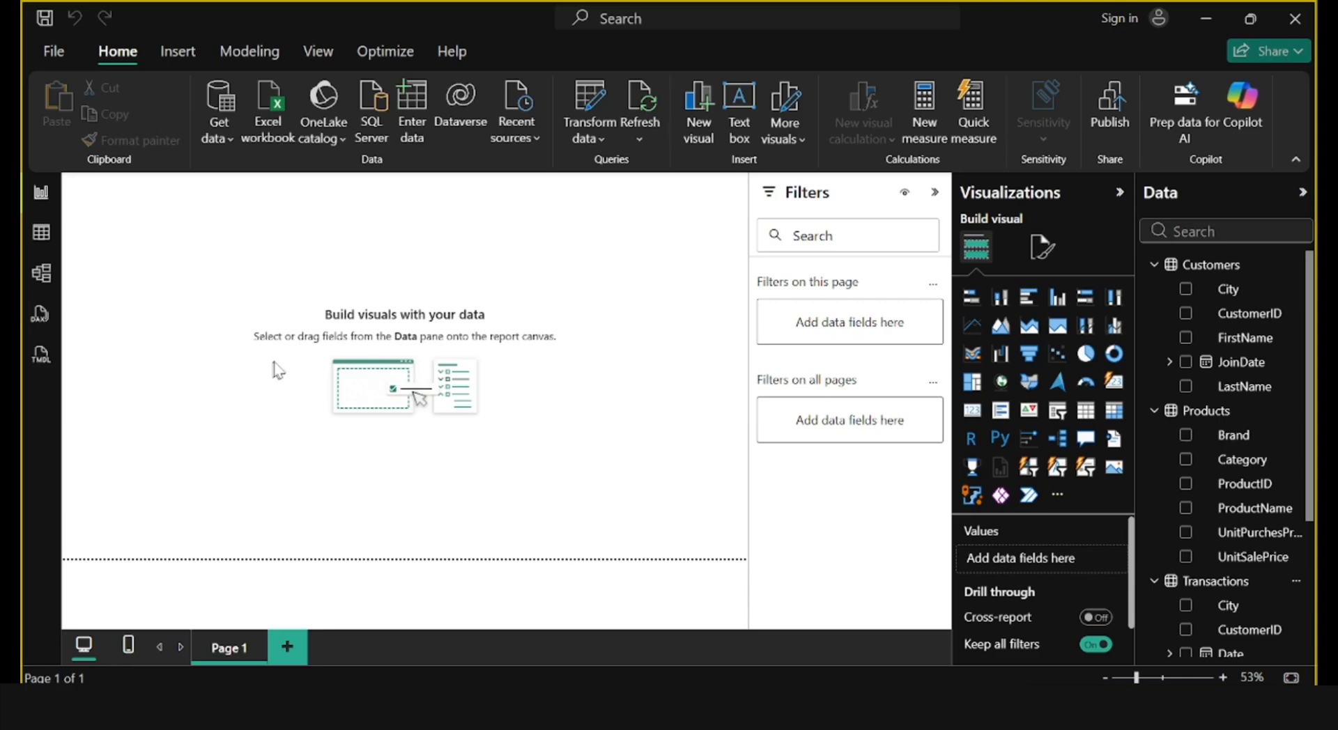
click(40, 275)
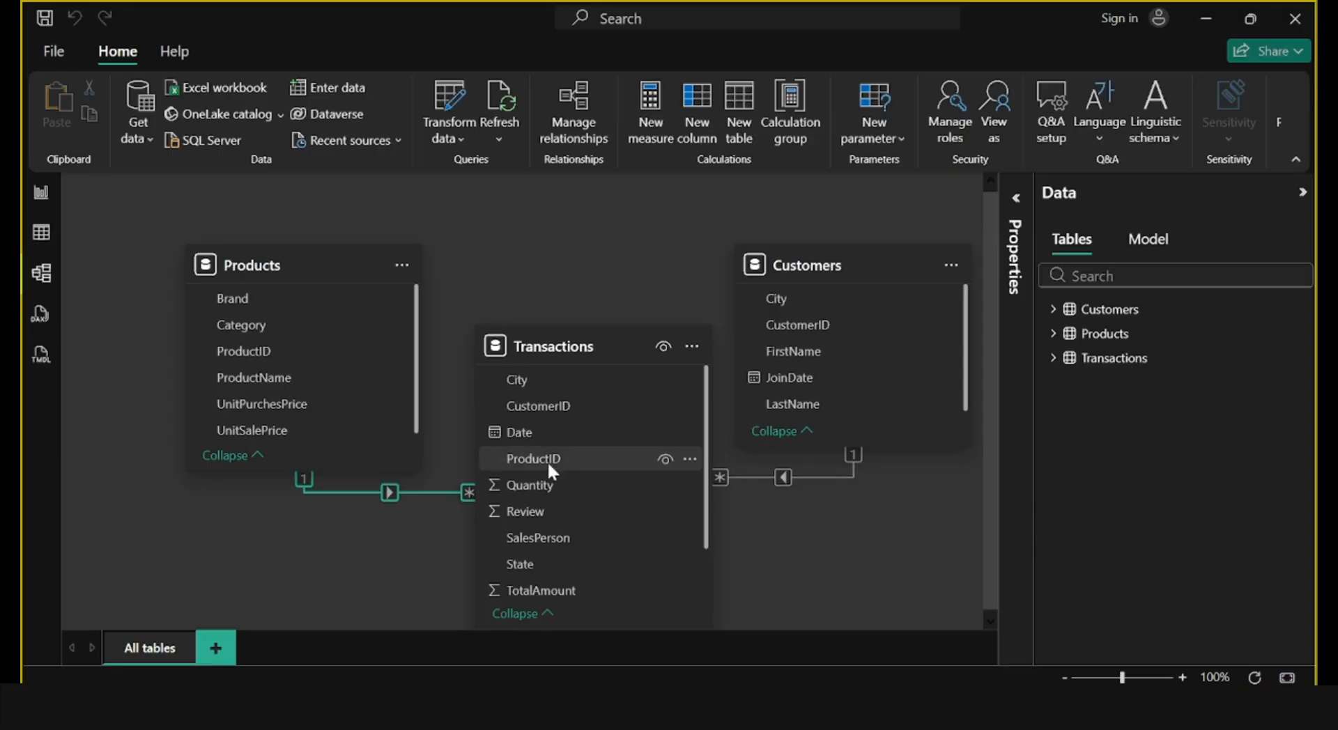
click(44, 195)
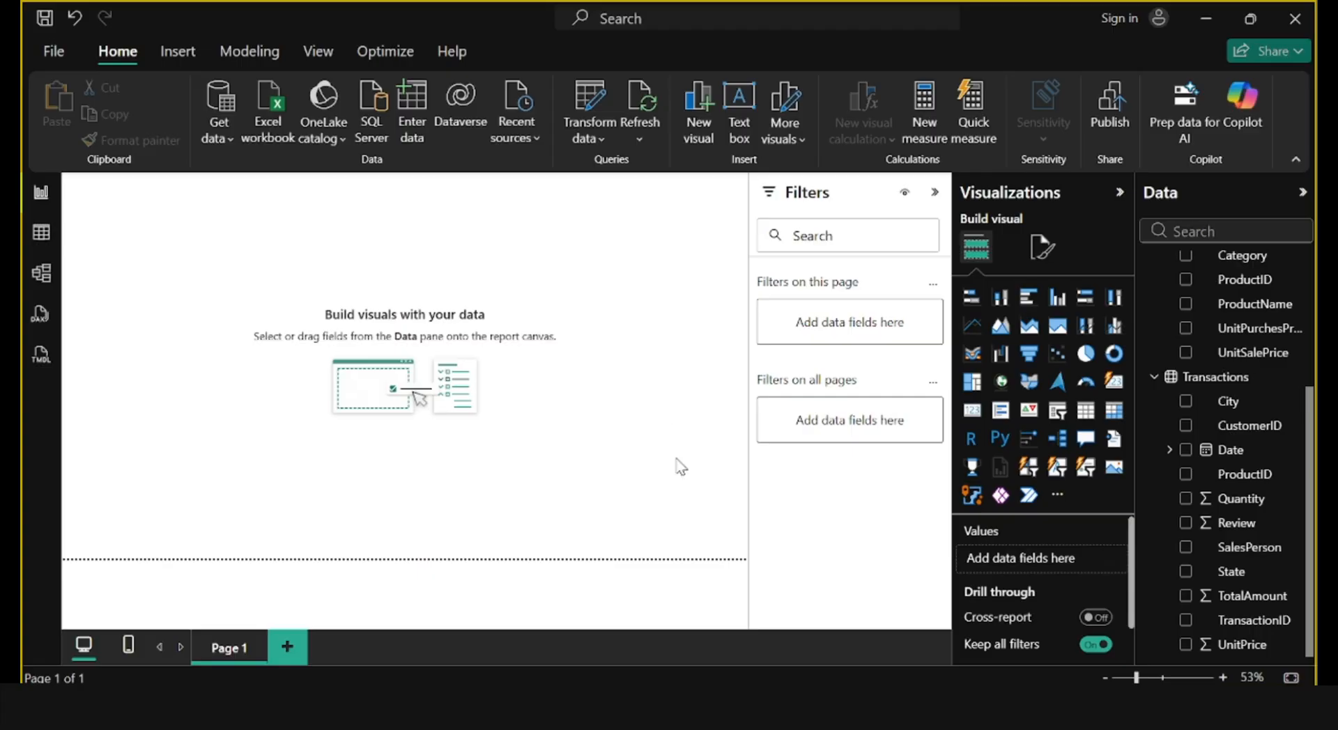
Add a card visual to Page 1 showing the sum of TotalAmount from the Transactions table.
click(977, 423)
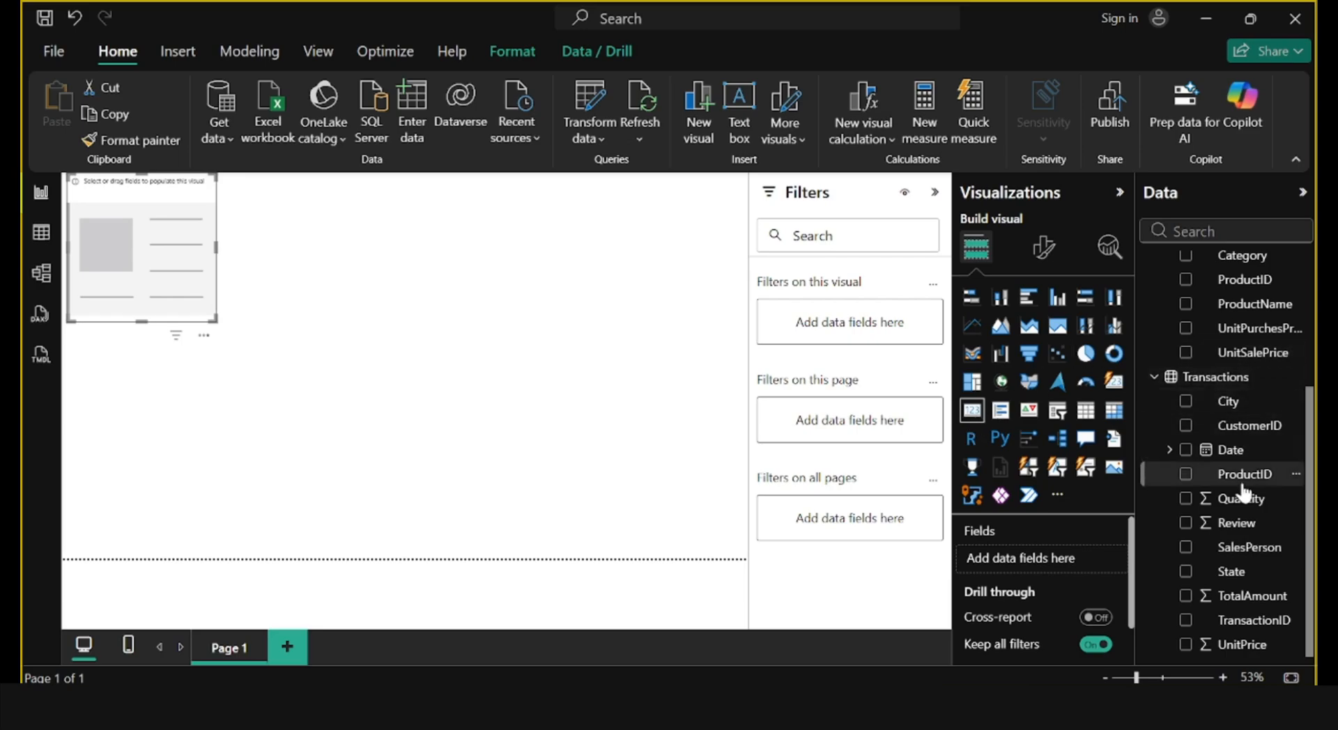
click(1185, 598)
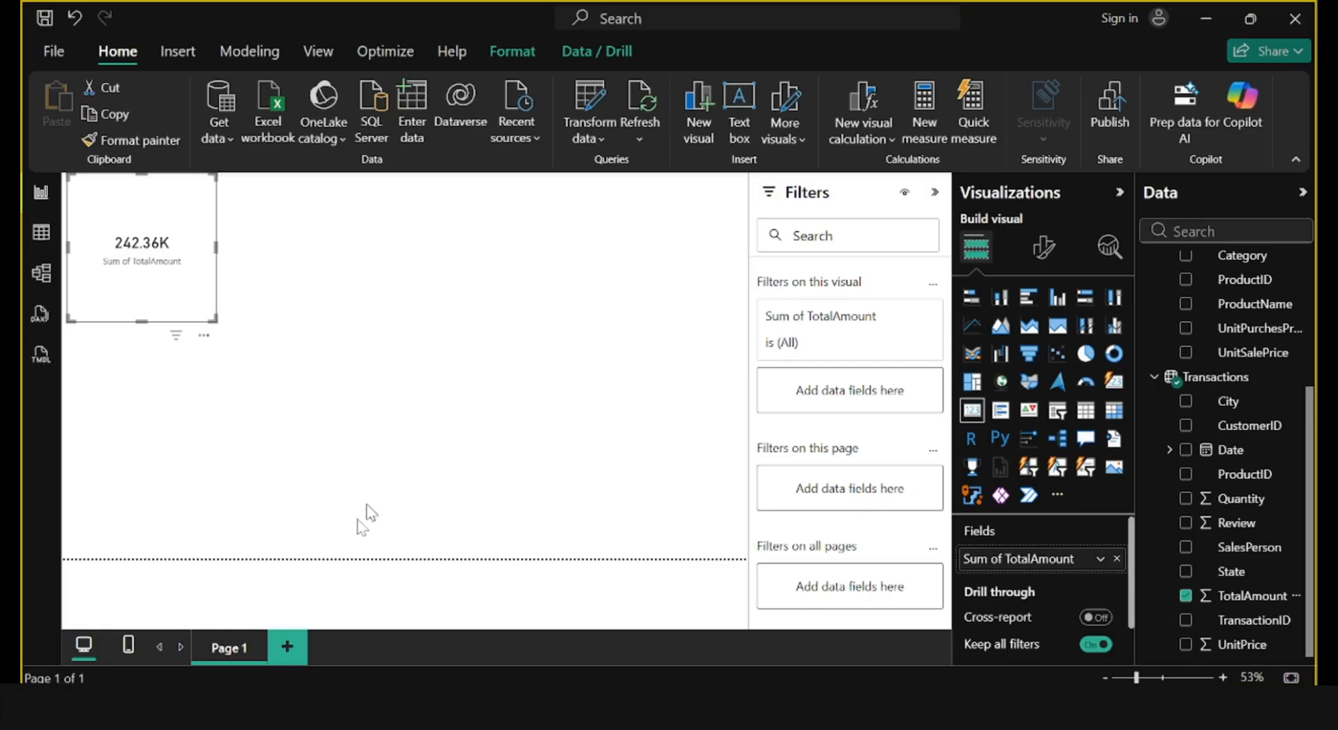
click(341, 551)
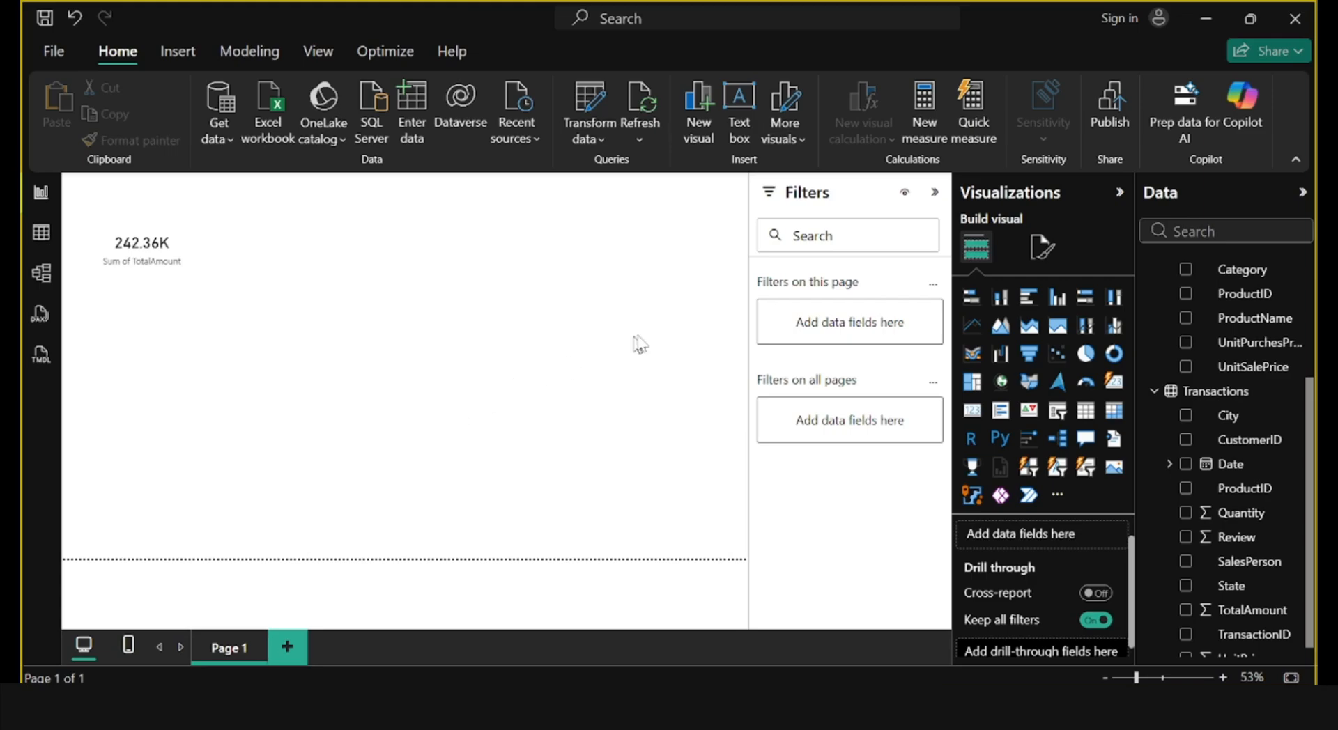
Add a stacked column chart below the card with Category on the X-axis and TotalAmount on the Y-axis, and enlarge it.
click(1000, 298)
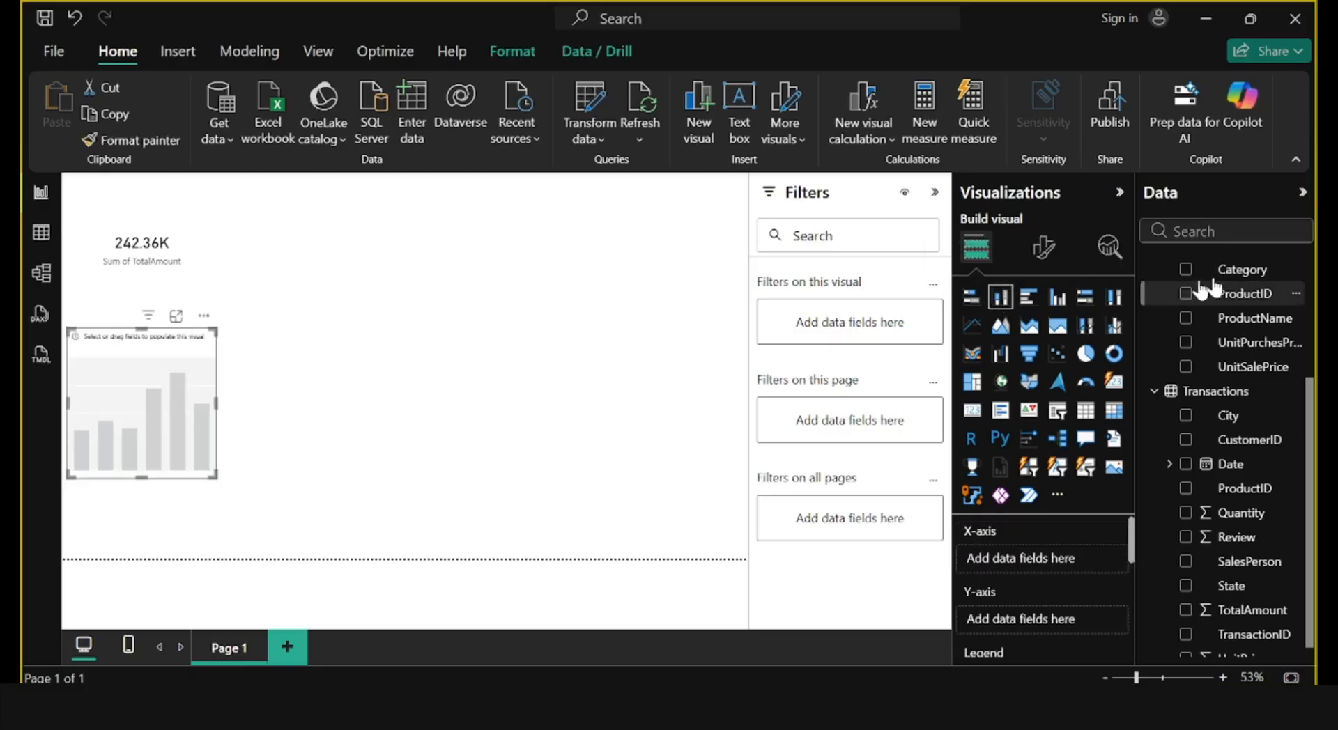
drag(1263, 283, 1077, 563)
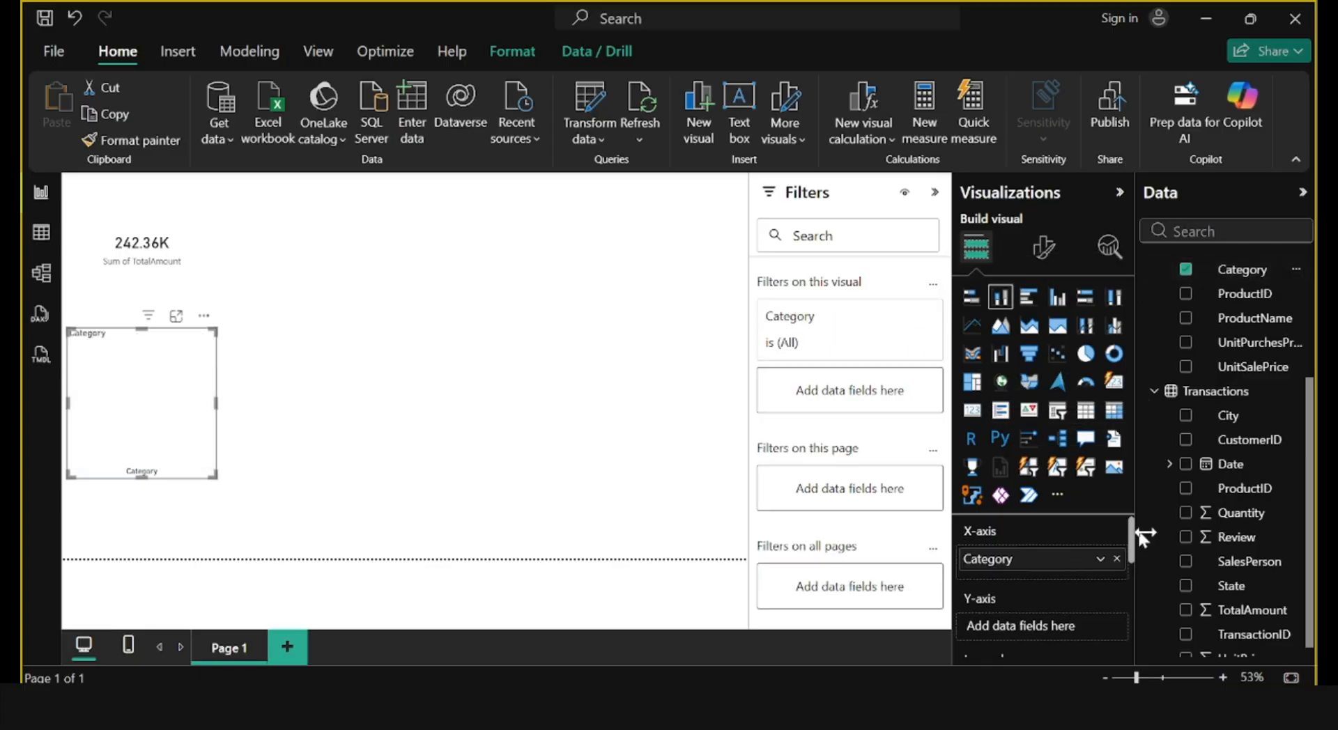
drag(1261, 626, 1073, 642)
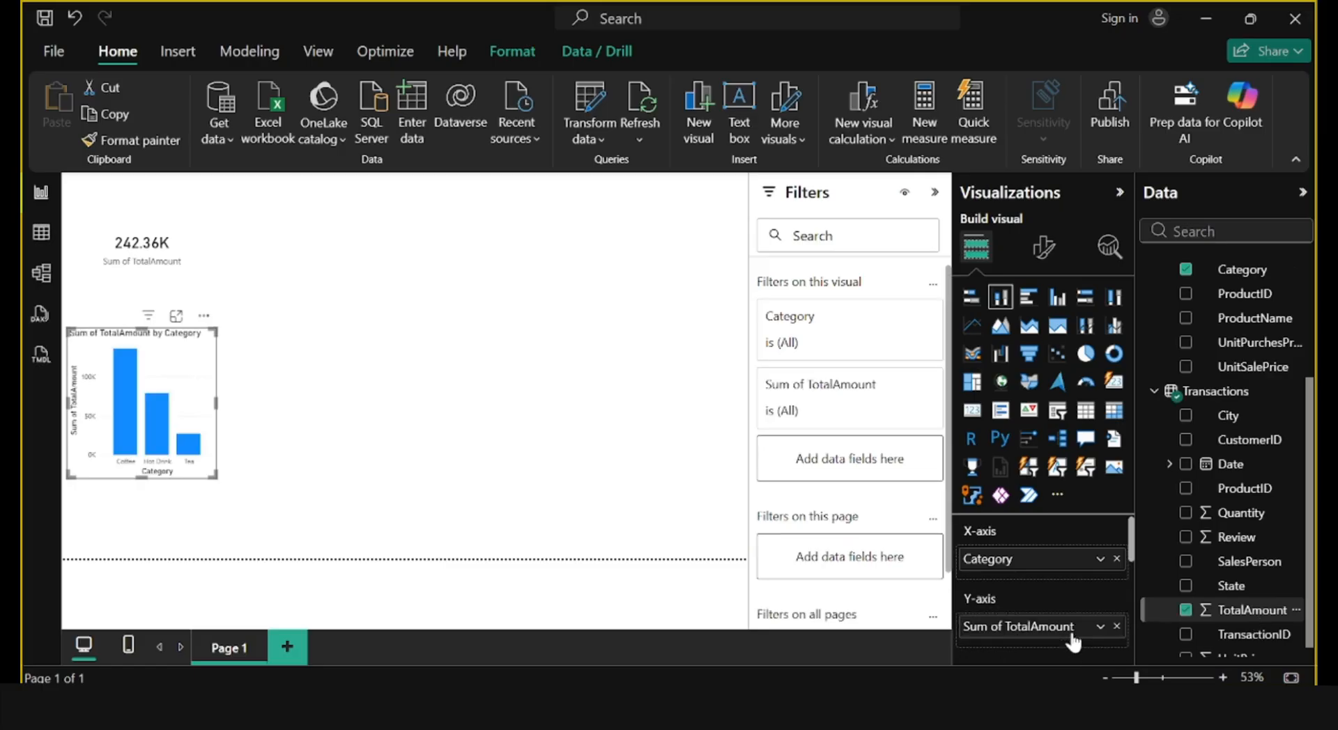
drag(216, 478, 499, 514)
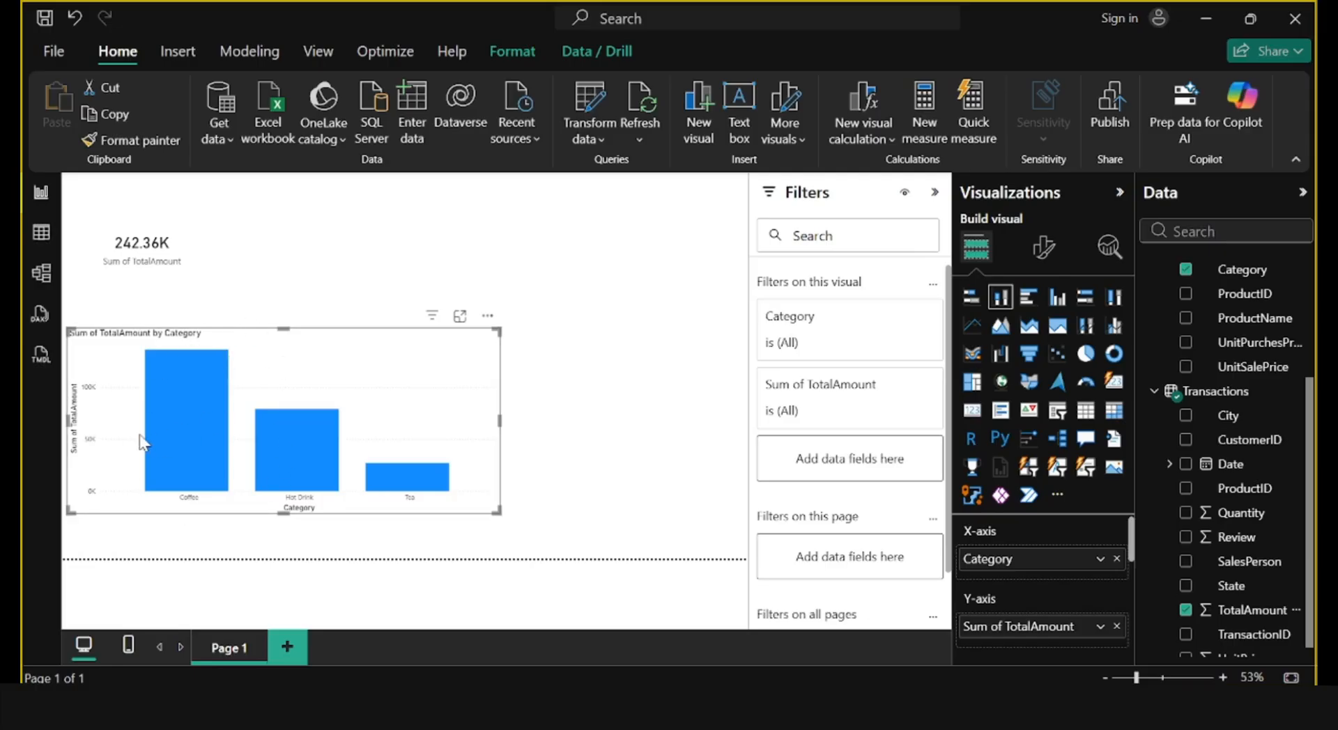
click(634, 468)
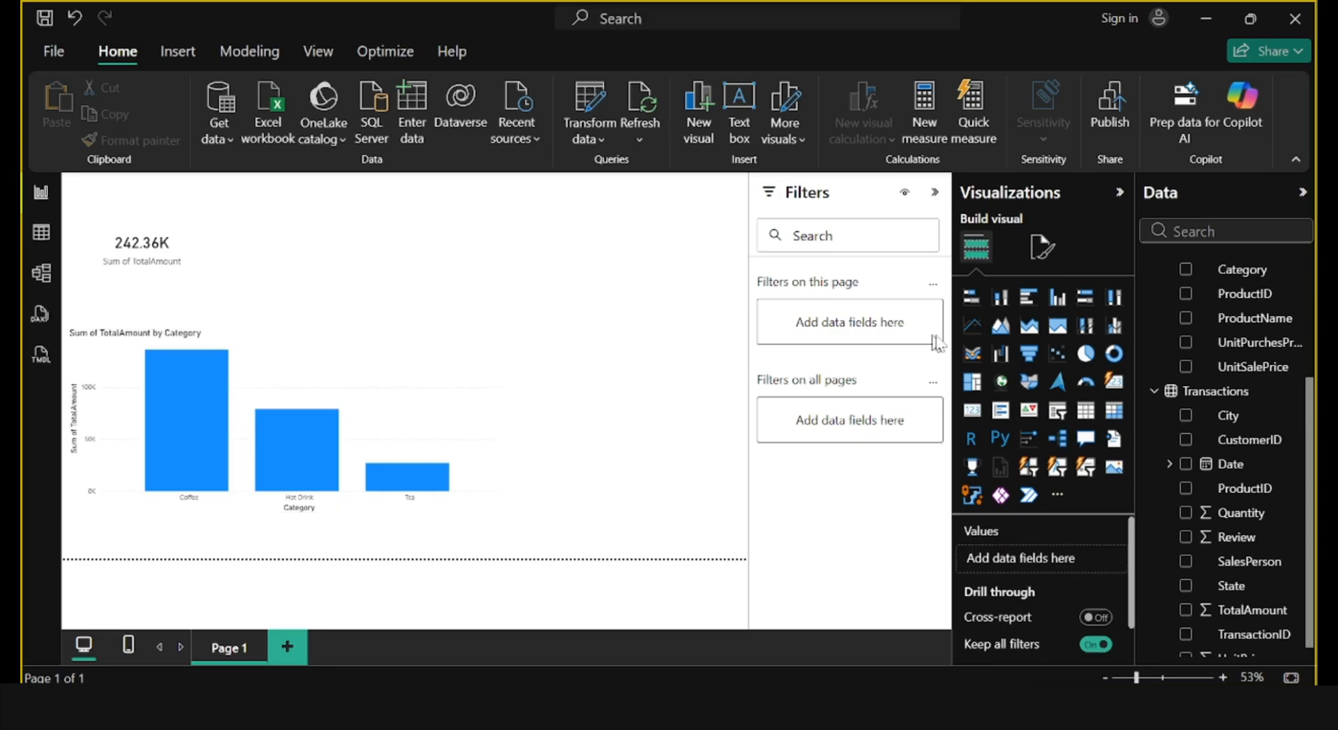
Add a line chart beside the card with Date on the X-axis and TotalAmount on the Y-axis, and enlarge it.
click(972, 333)
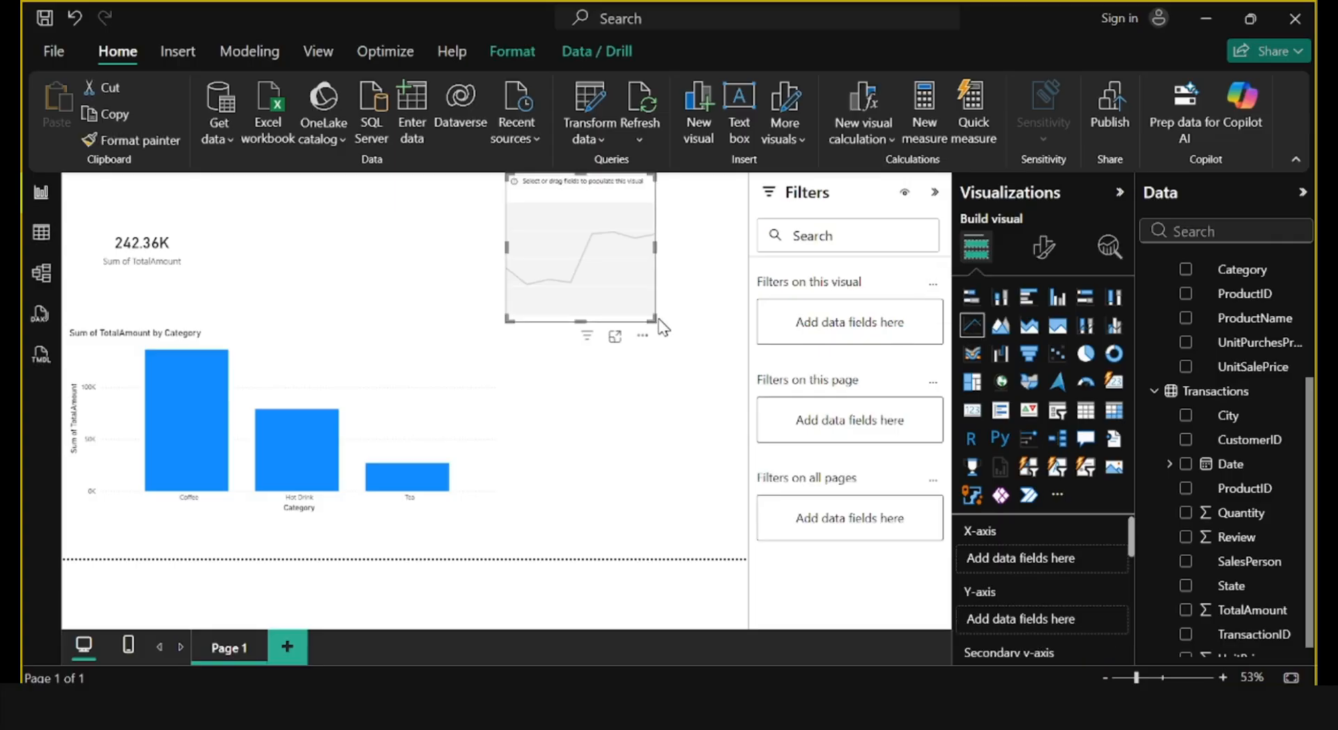
drag(647, 318, 728, 403)
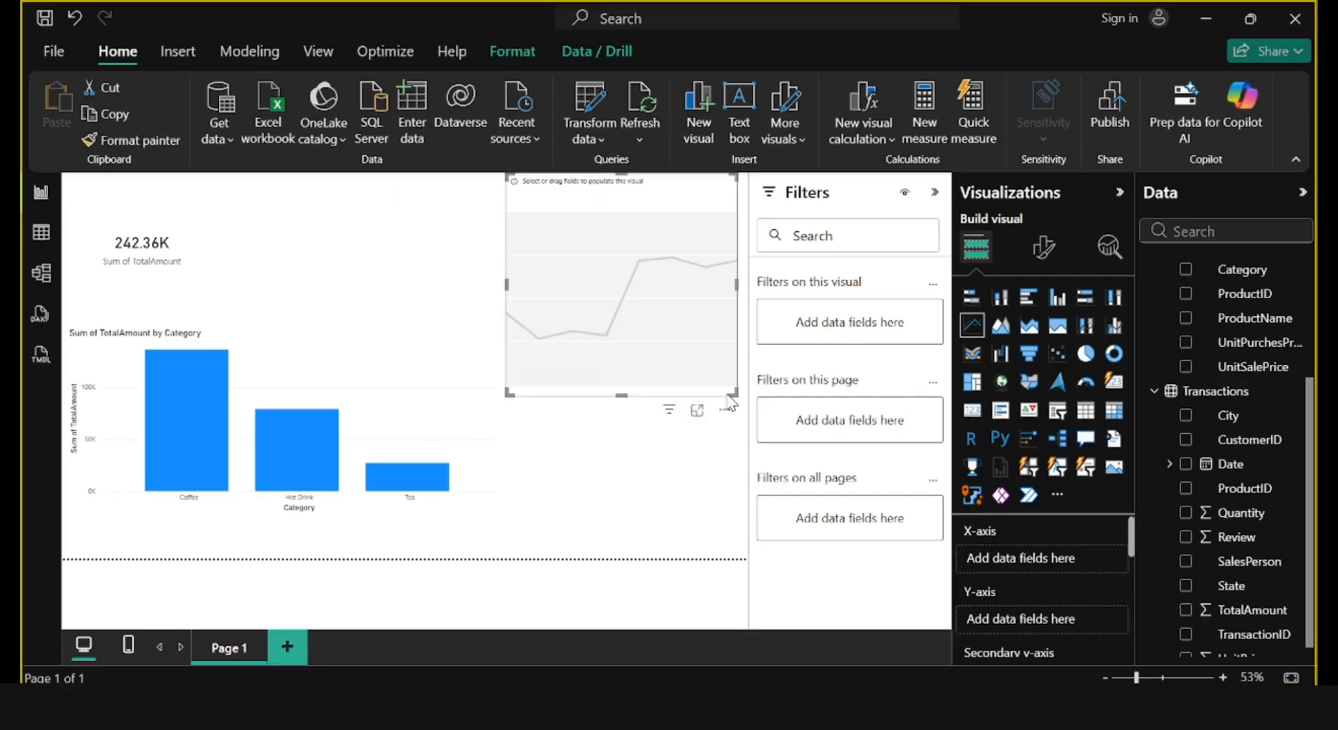
drag(1199, 464, 1049, 564)
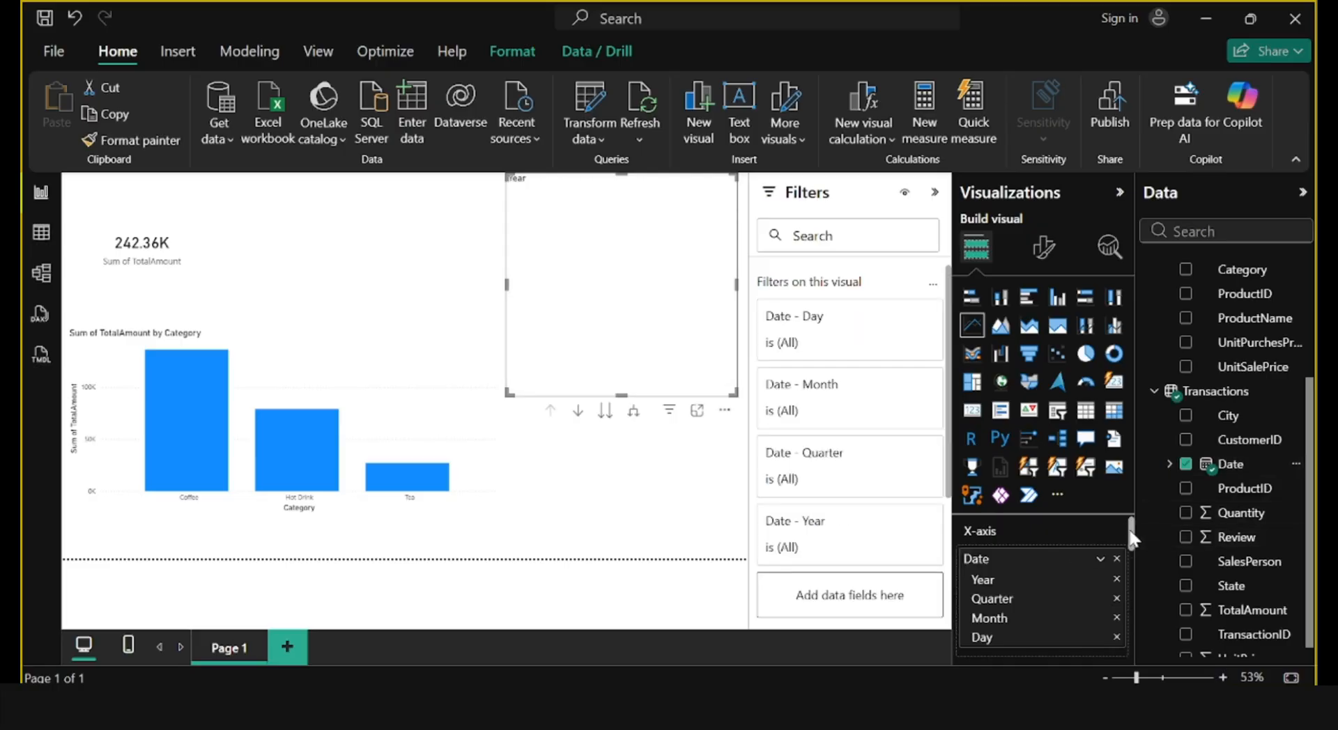
drag(1133, 538, 1129, 568)
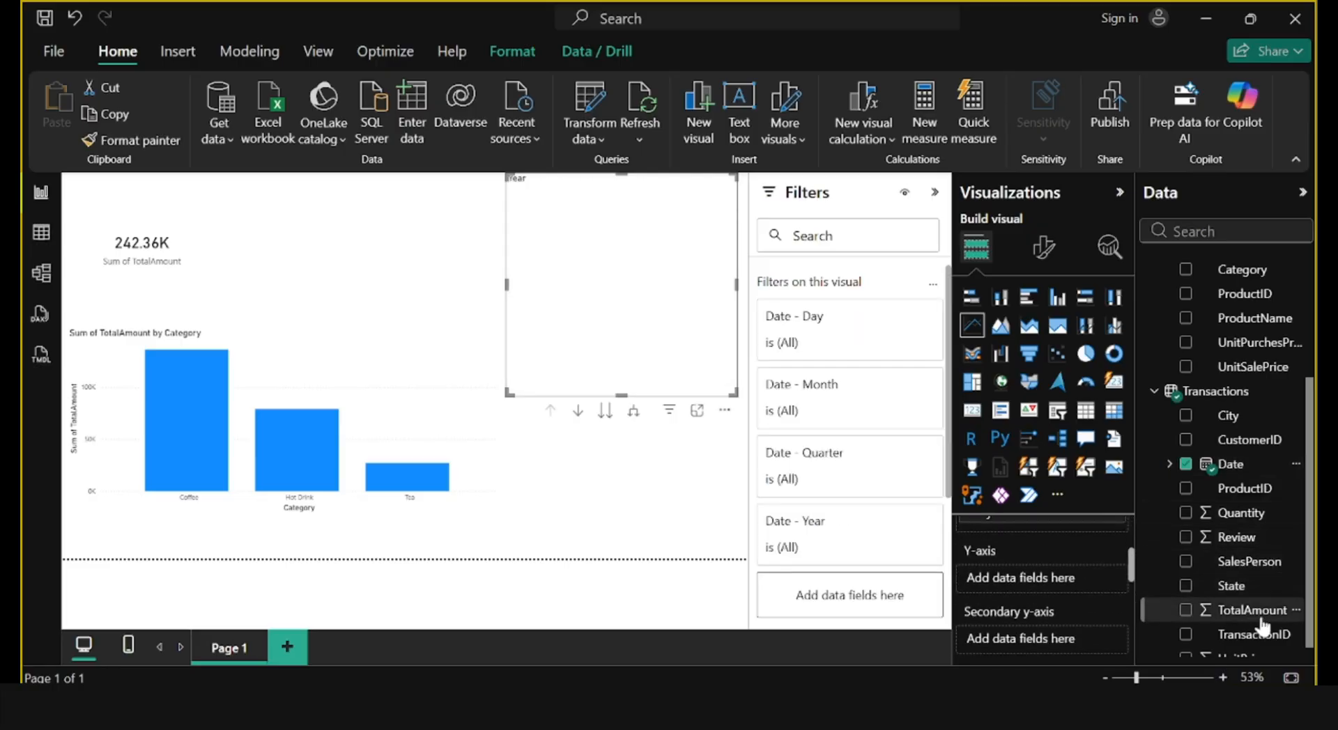
drag(1263, 623, 1076, 583)
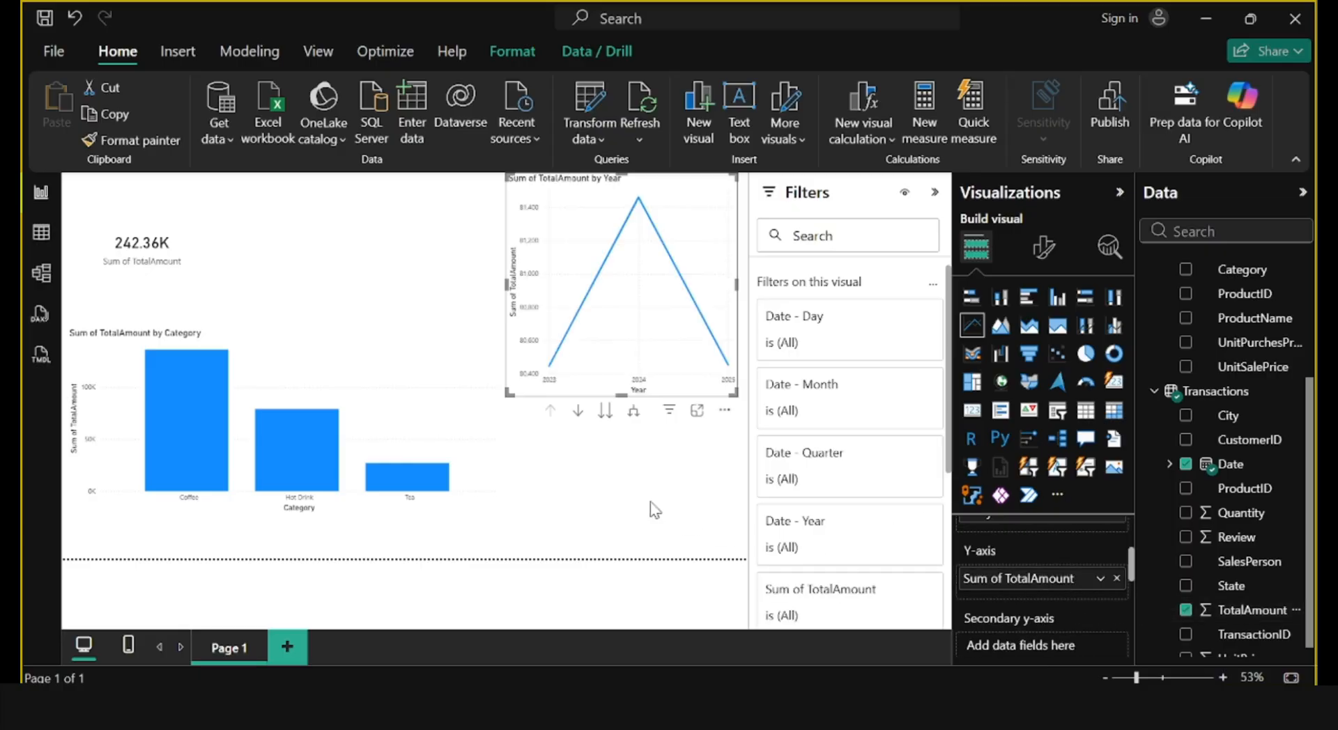
drag(505, 394, 415, 400)
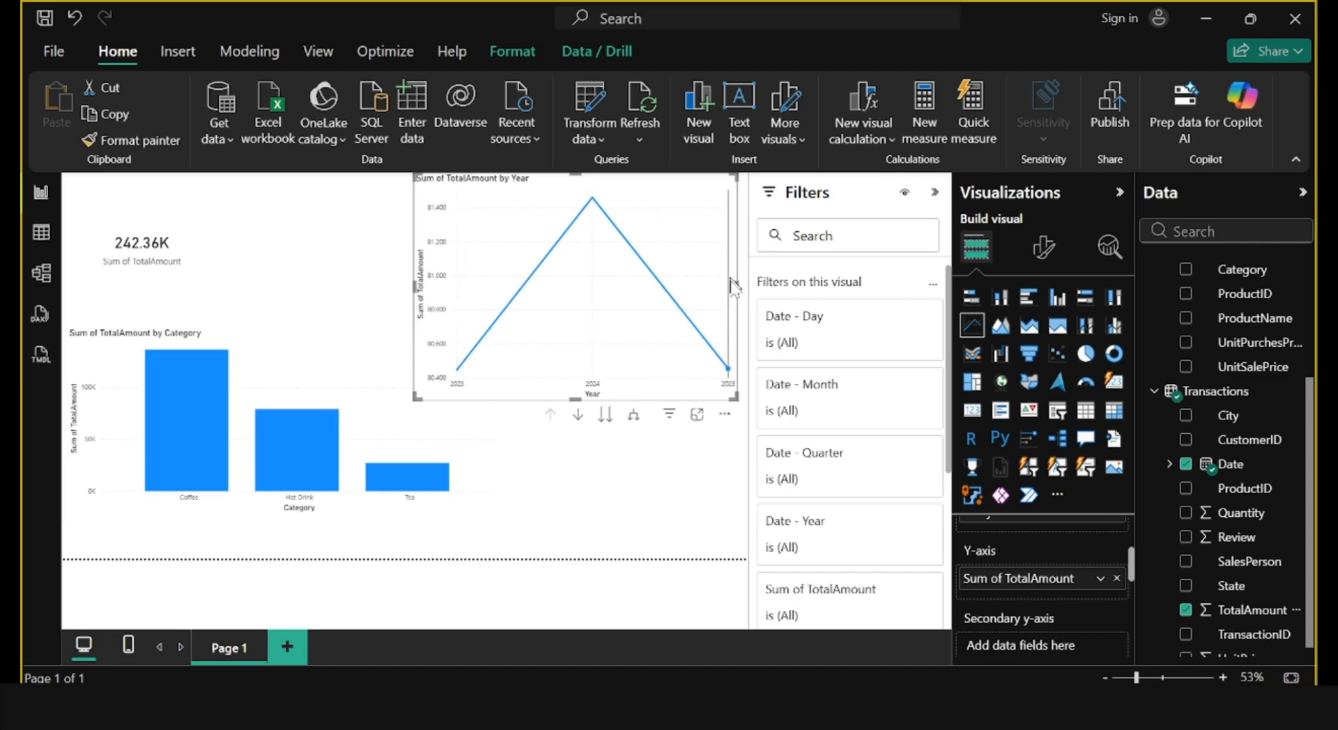
click(427, 403)
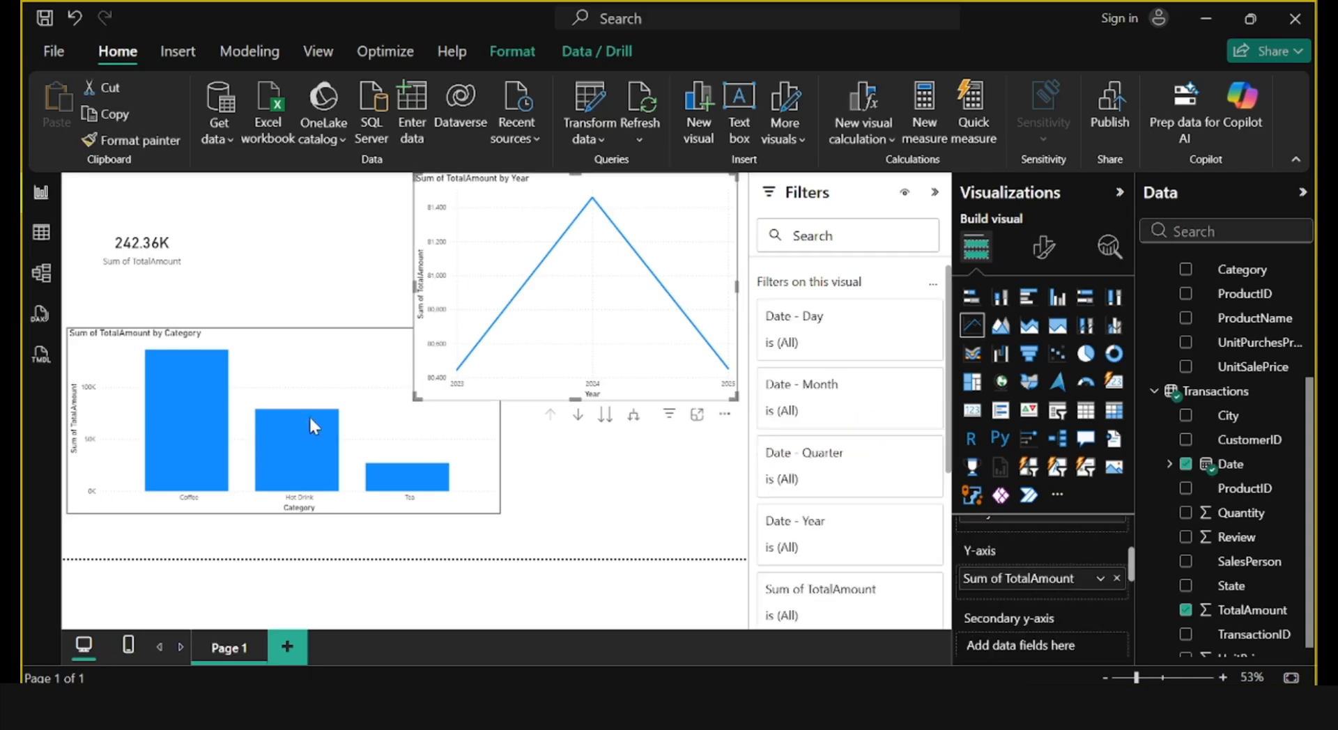
Cross-filter the report by the Hot Drink column, examine the line chart's 2024 value, and clear the selection.
mouse_move(301, 462)
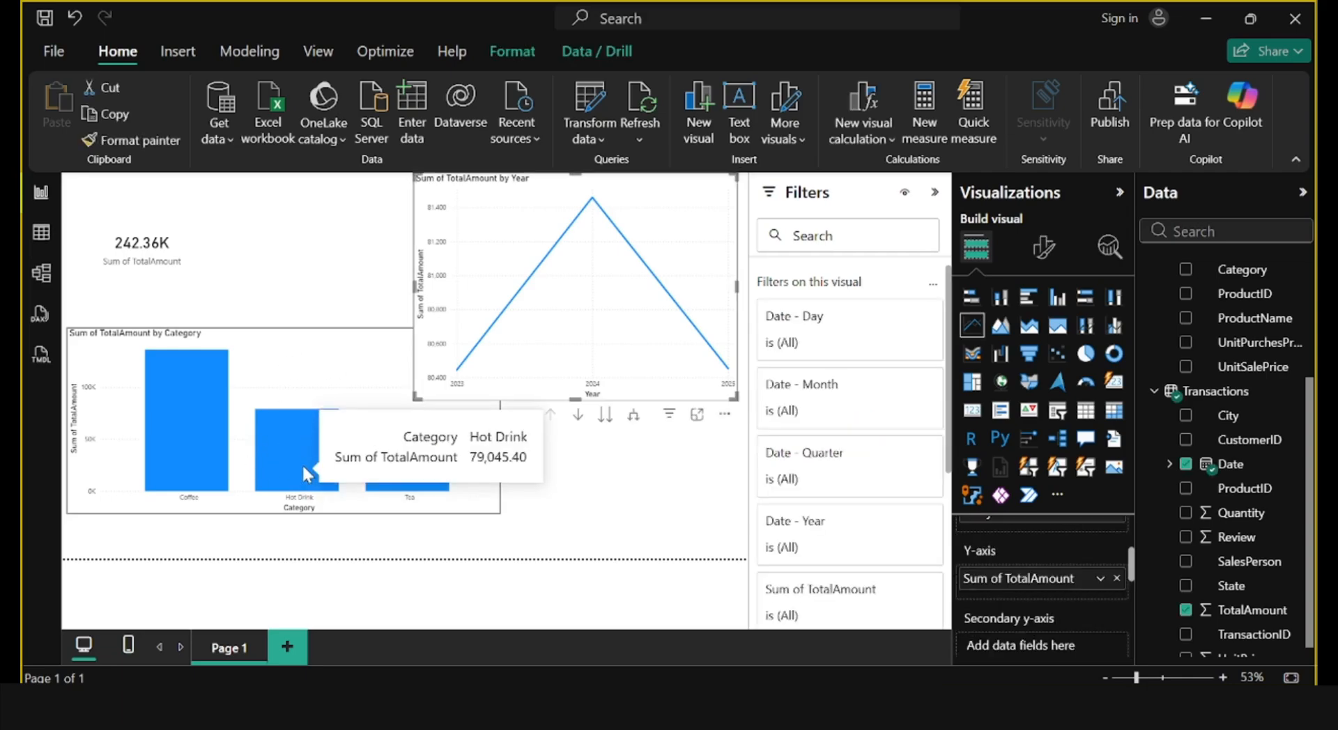
key(Escape)
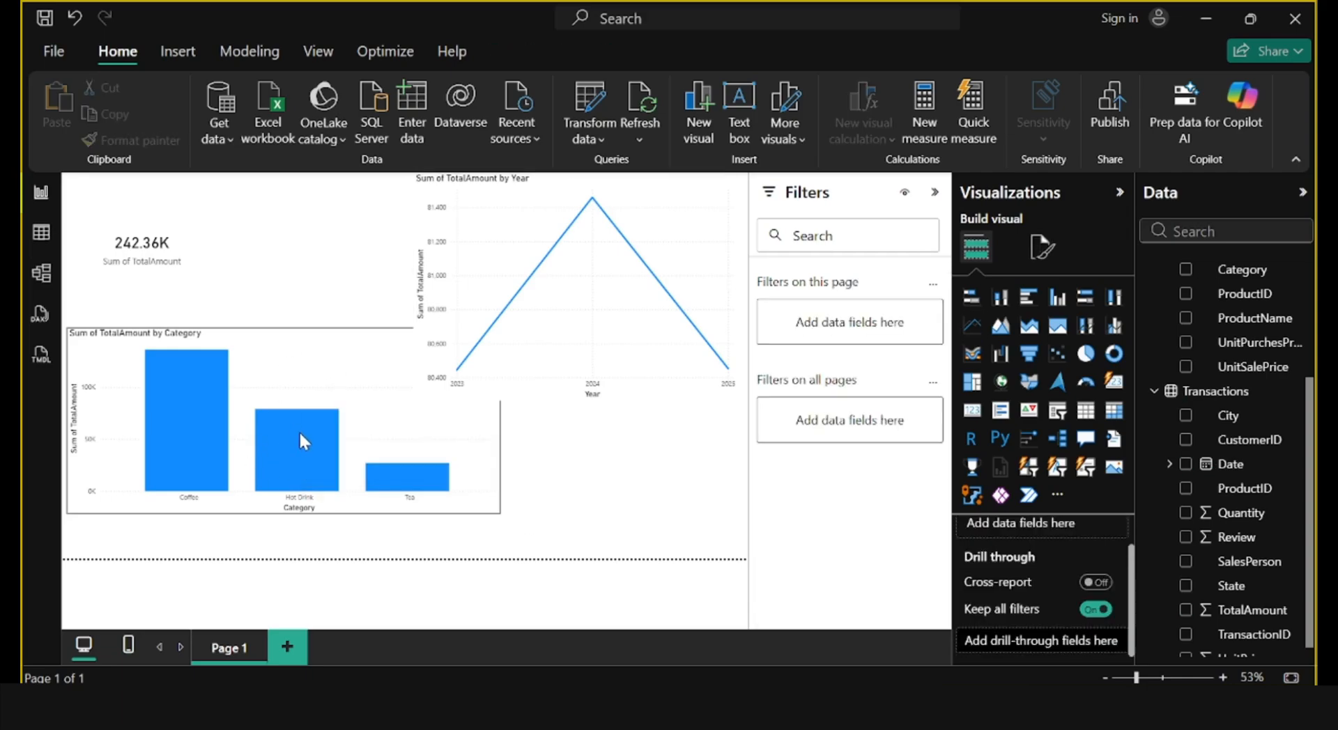
click(296, 435)
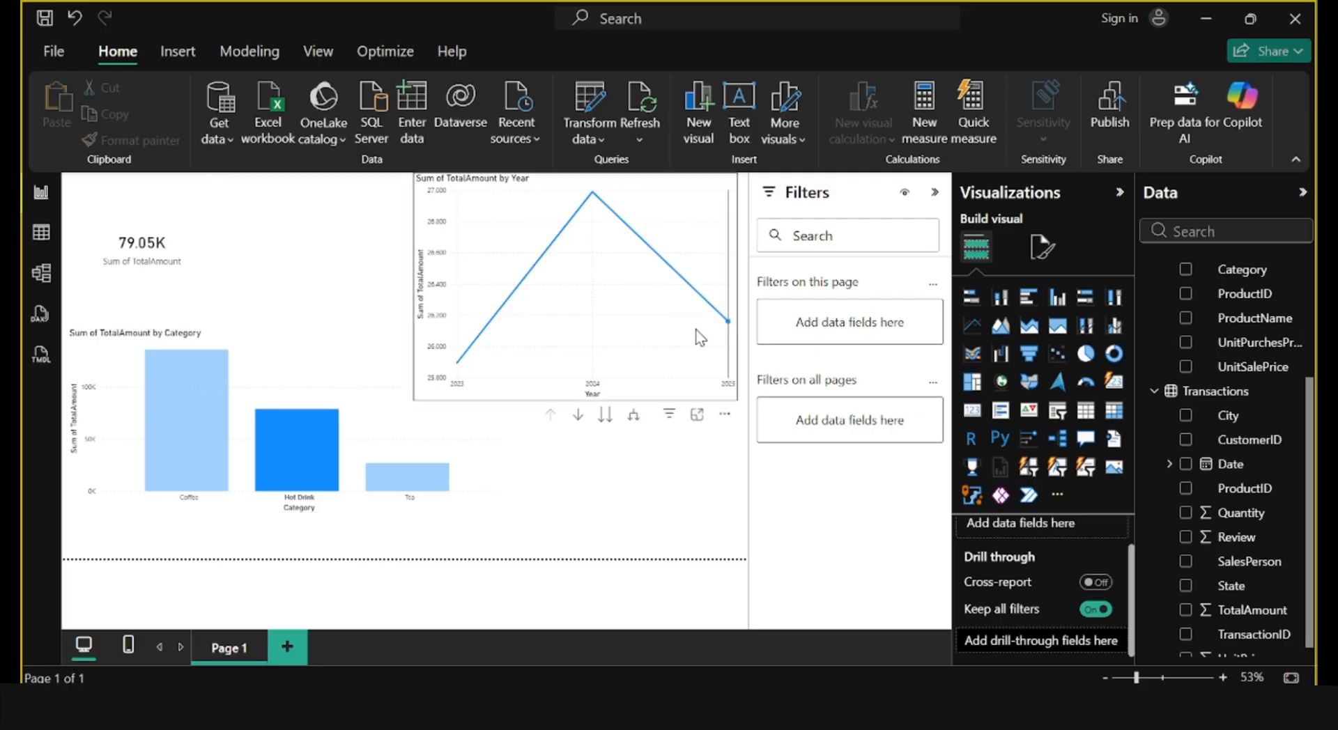
mouse_move(612, 207)
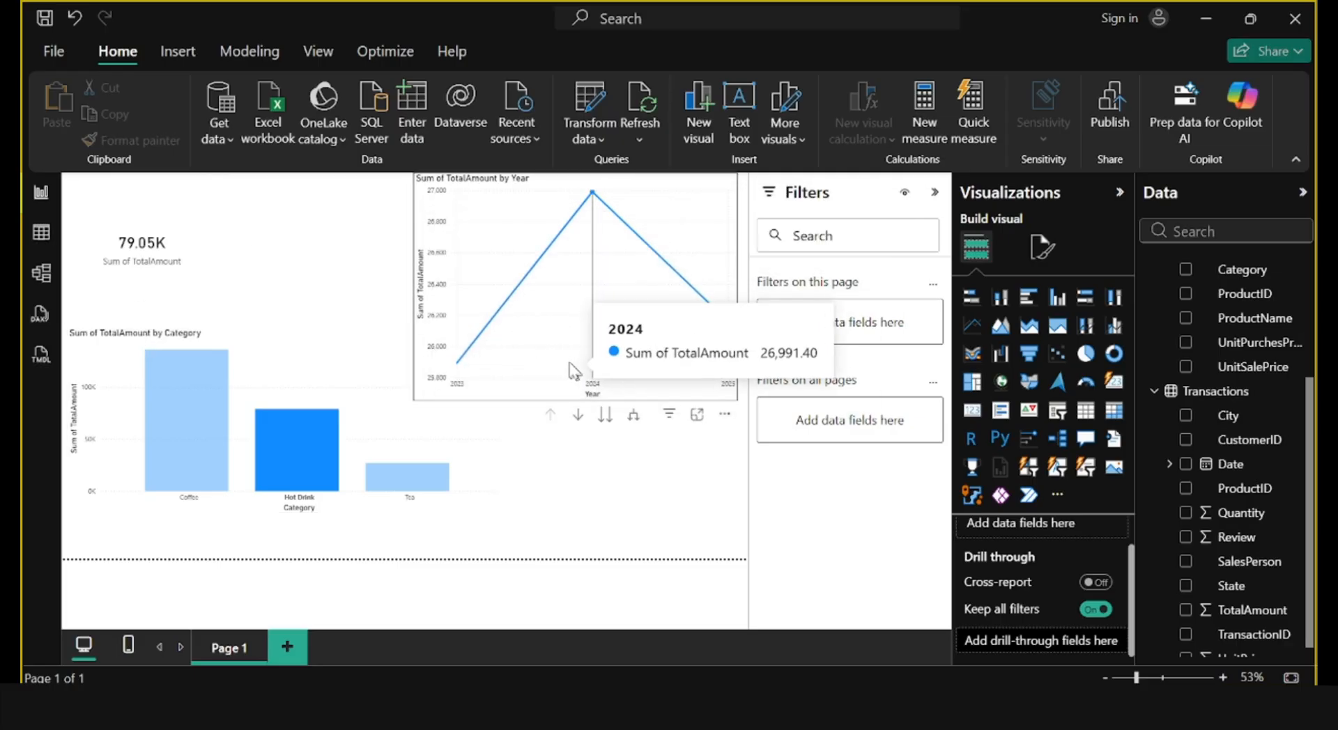
click(291, 445)
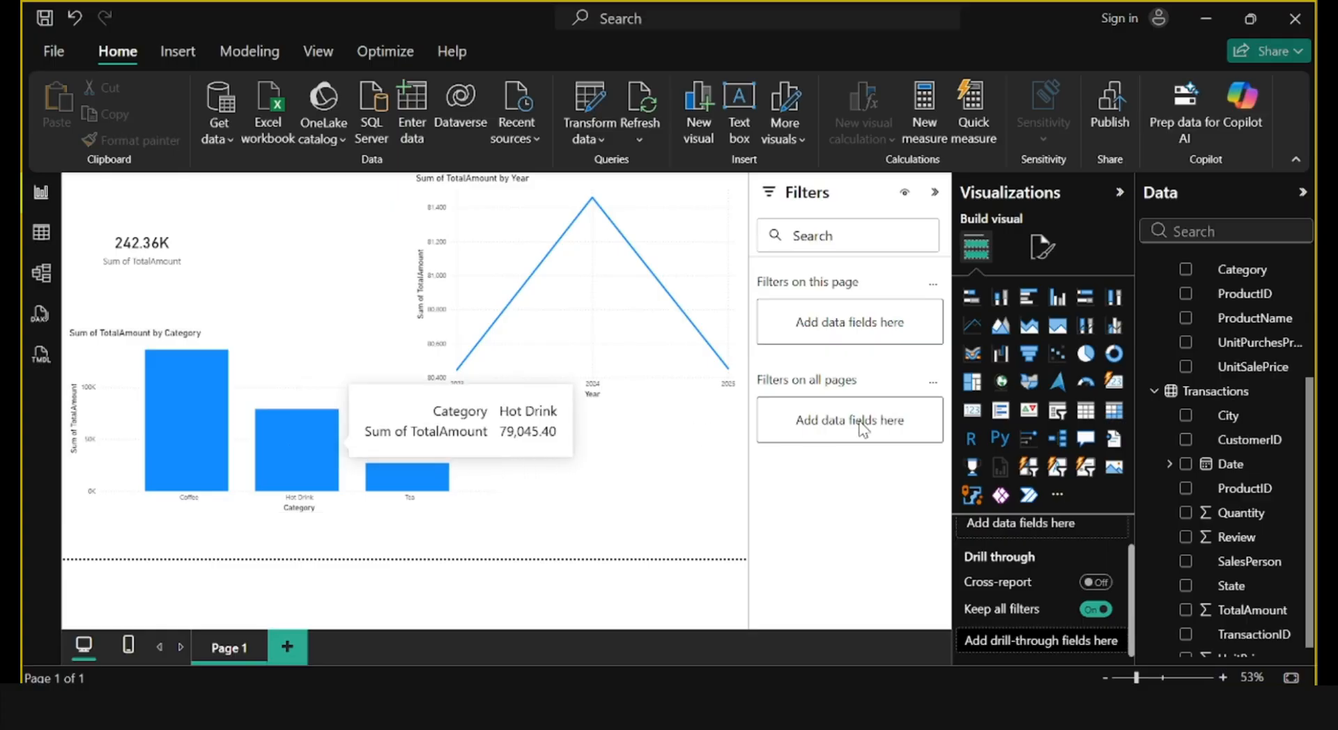
Add a slicer below the line chart using the Category field and filter the report to Hot Drink.
click(1058, 413)
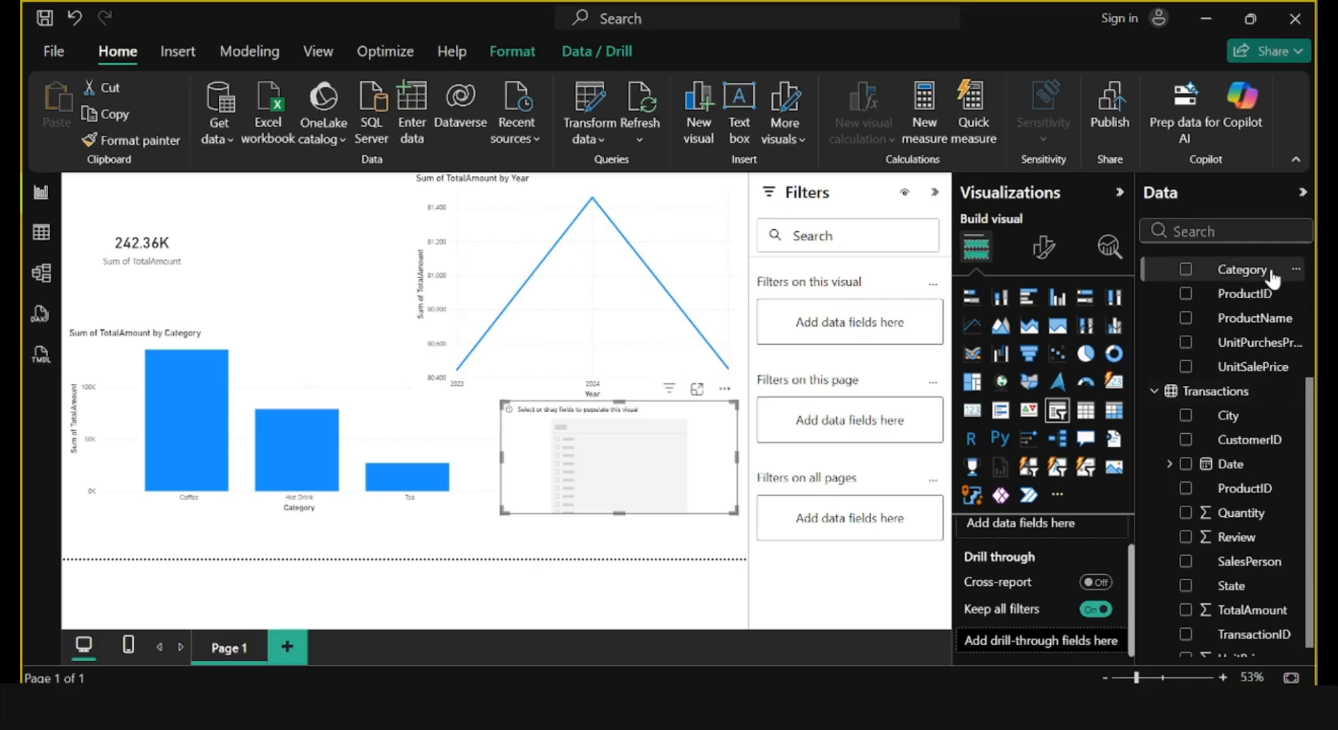
drag(1274, 275, 658, 449)
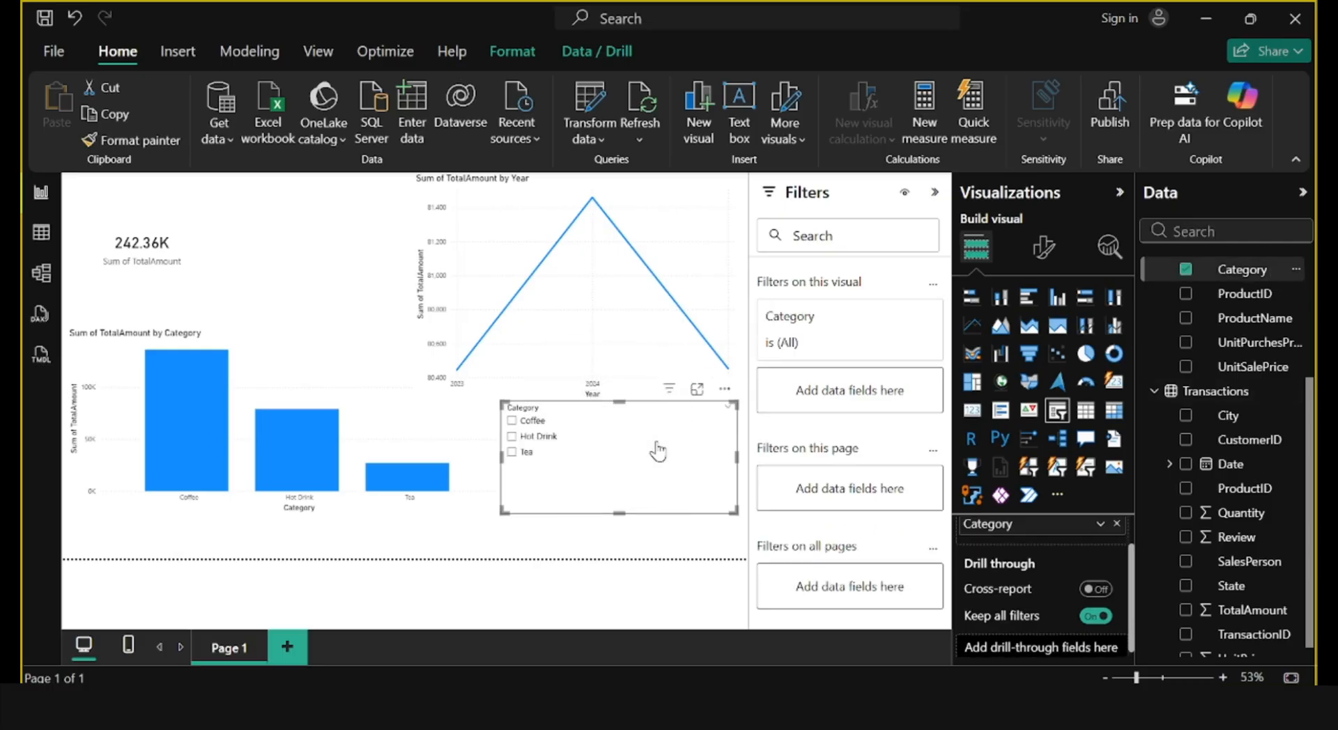
click(513, 437)
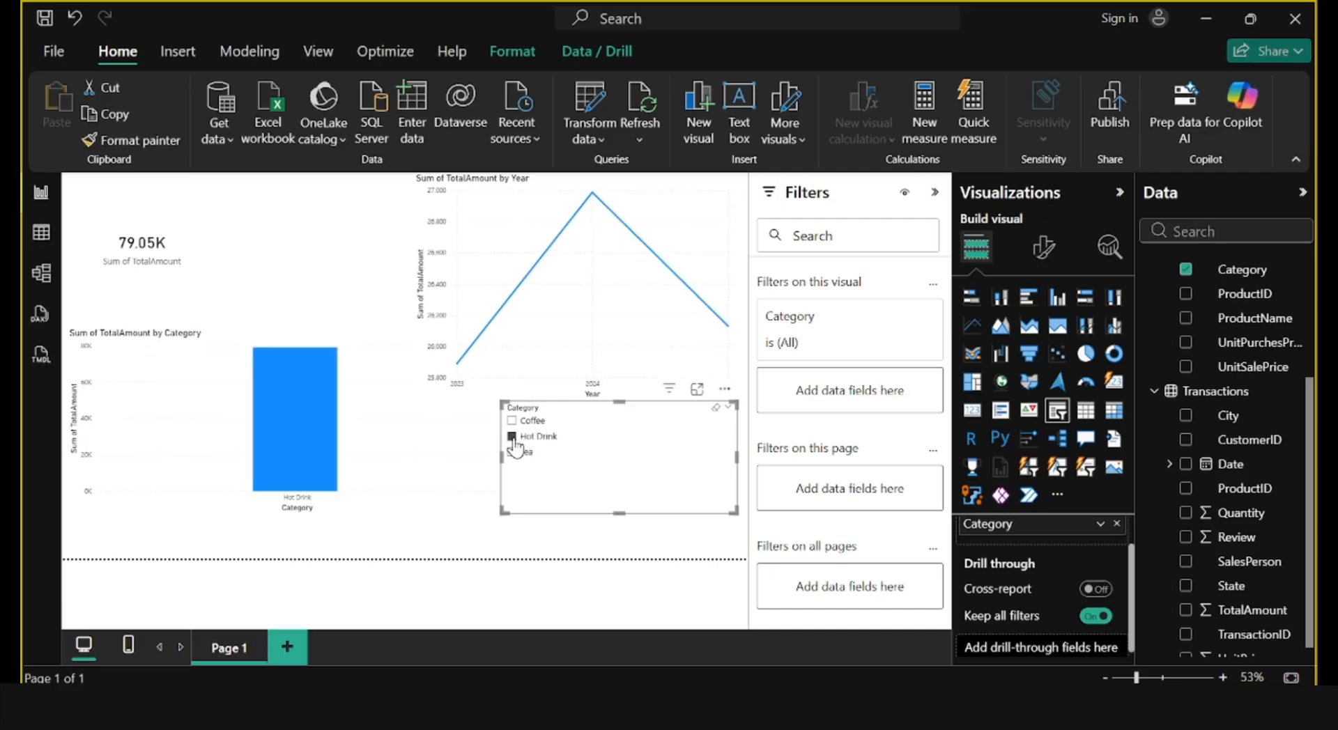